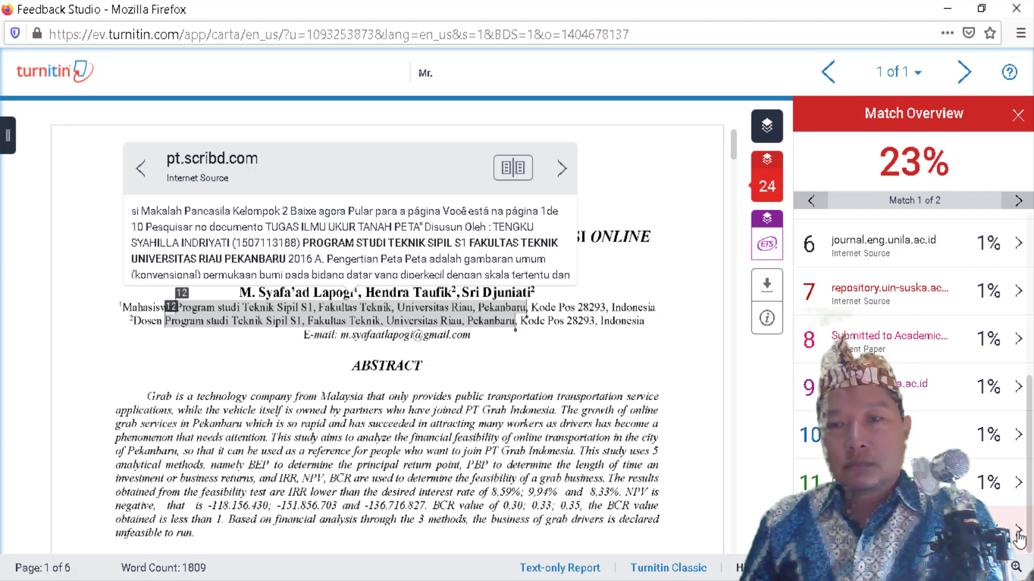
Exclude the pt.scribd.com, Submitted to Universita… and id.scribd.com sources of match 12 from the similarity report.
{"action": "left_click", "coordinate": [1017, 534]}
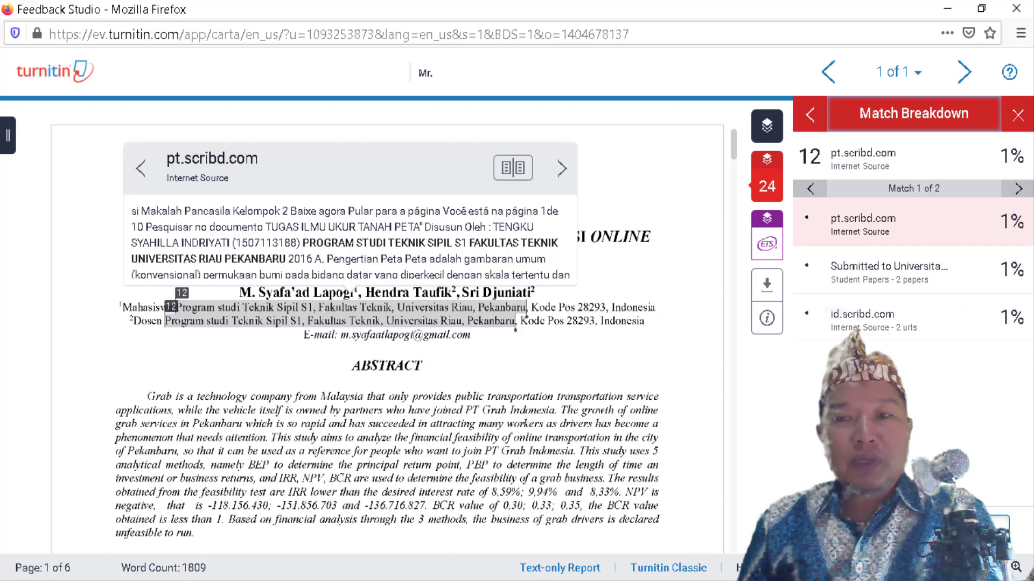
{"action": "left_click", "coordinate": [812, 222]}
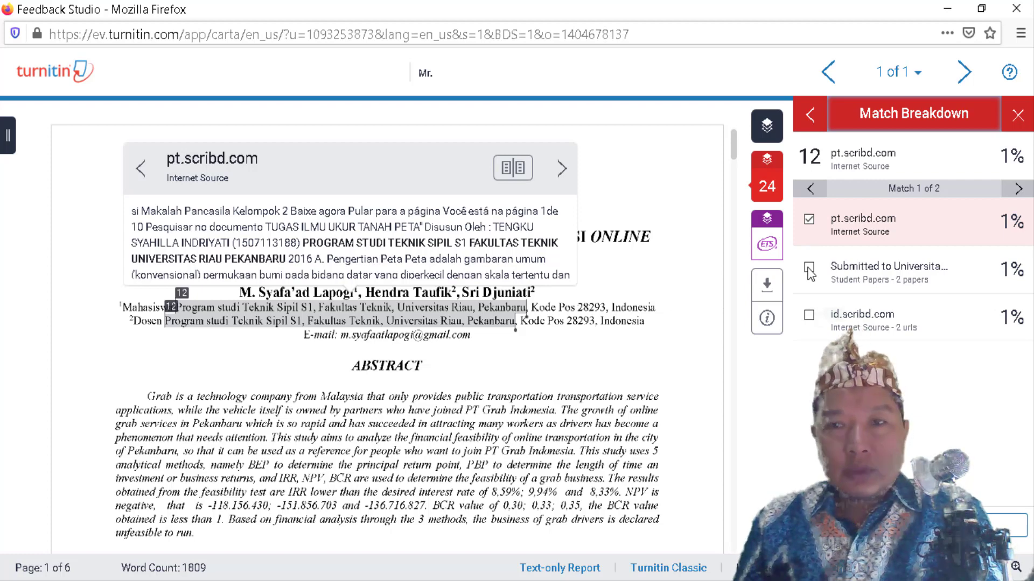
{"action": "left_click", "coordinate": [809, 268]}
{"action": "left_click", "coordinate": [808, 315]}
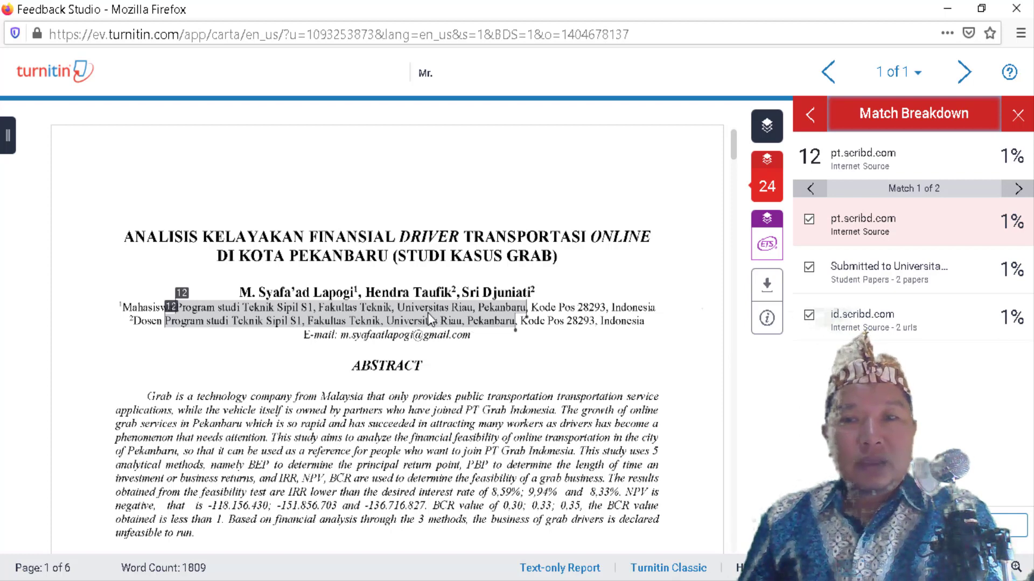
{"action": "left_click", "coordinate": [377, 322]}
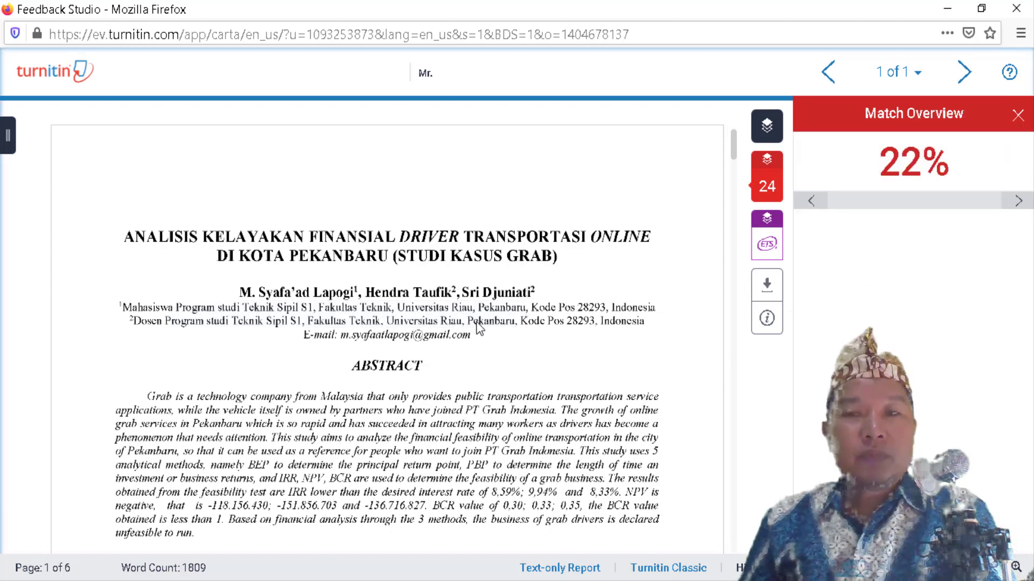
Examine the highlighted matches in the paper from the abstract through the Pendahuluan and Break Even Point sections on page 2.
{"action": "scroll", "coordinate": [478, 326], "scroll_direction": "down", "scroll_amount": 2}
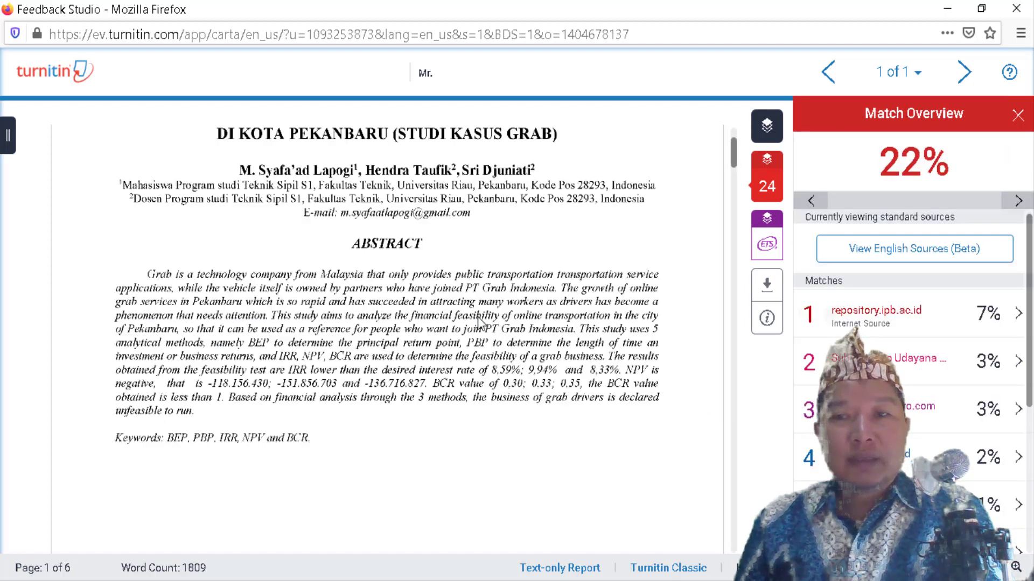
{"action": "scroll", "coordinate": [375, 279], "scroll_direction": "down", "scroll_amount": 1}
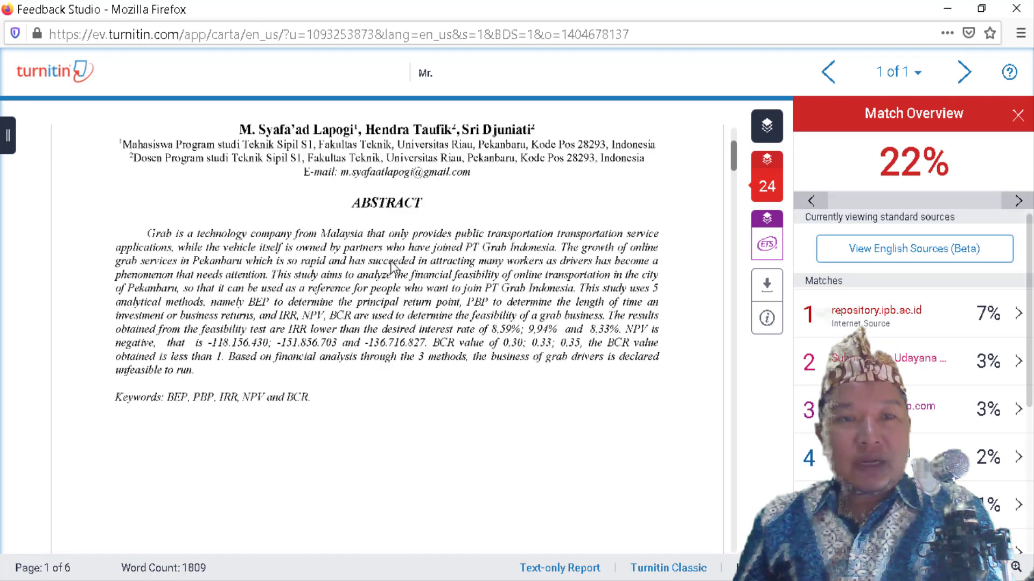
{"action": "scroll", "coordinate": [409, 258], "scroll_direction": "down", "scroll_amount": 5}
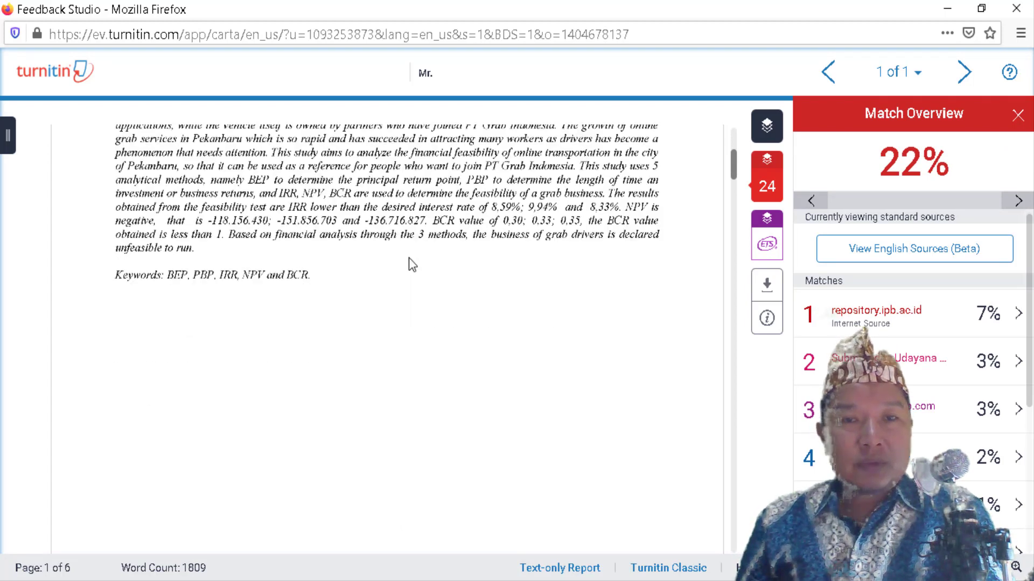
{"action": "scroll", "coordinate": [409, 258], "scroll_direction": "down", "scroll_amount": 4}
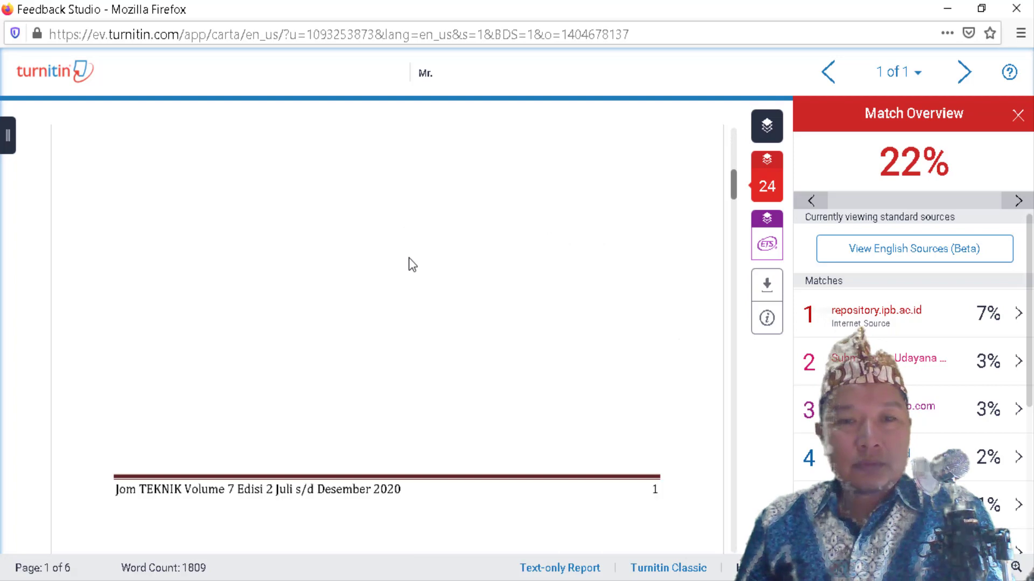
{"action": "scroll", "coordinate": [409, 257], "scroll_direction": "down", "scroll_amount": 6}
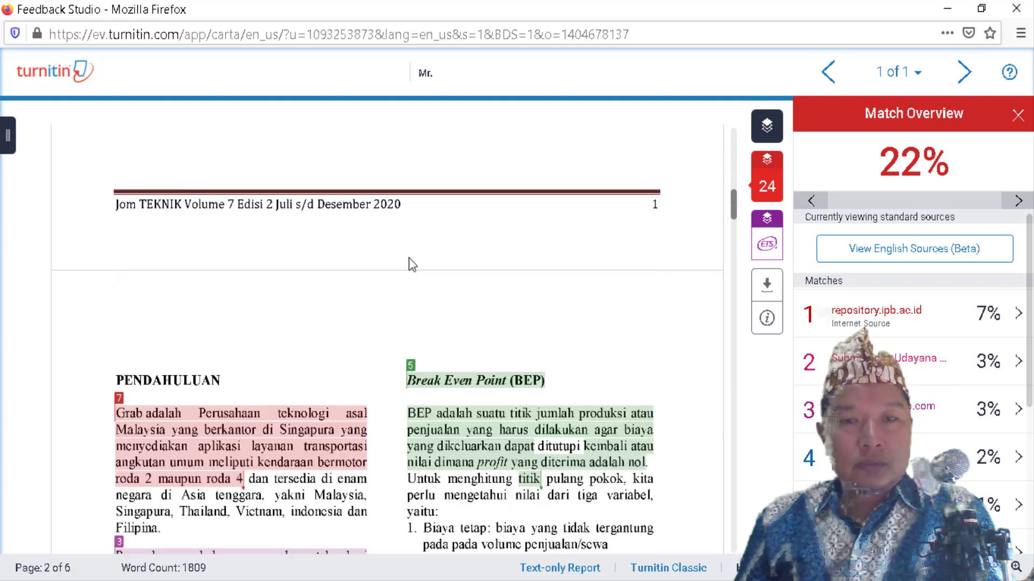
{"action": "scroll", "coordinate": [194, 370], "scroll_direction": "down", "scroll_amount": 1}
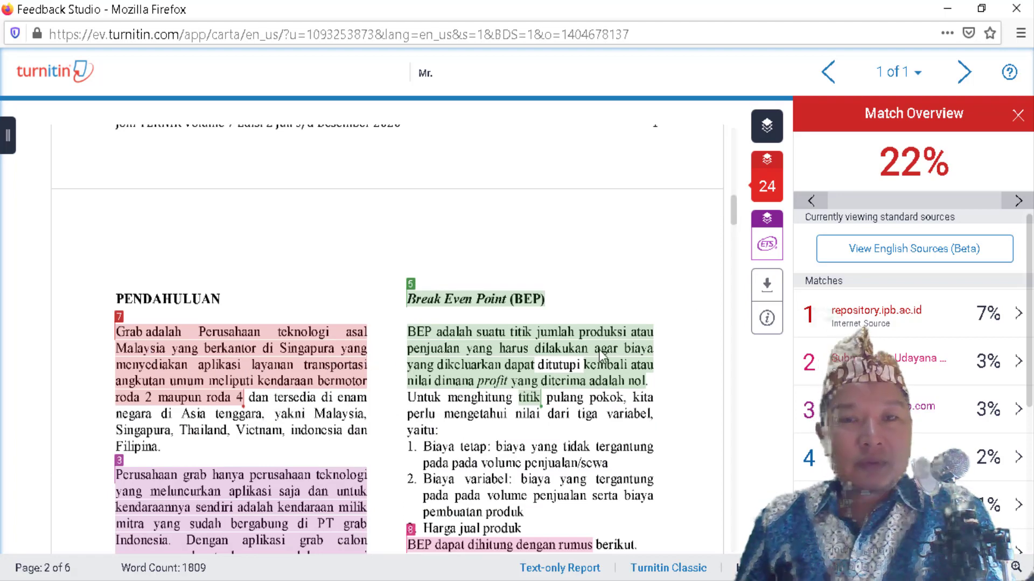
{"action": "scroll", "coordinate": [599, 350], "scroll_direction": "down", "scroll_amount": 1}
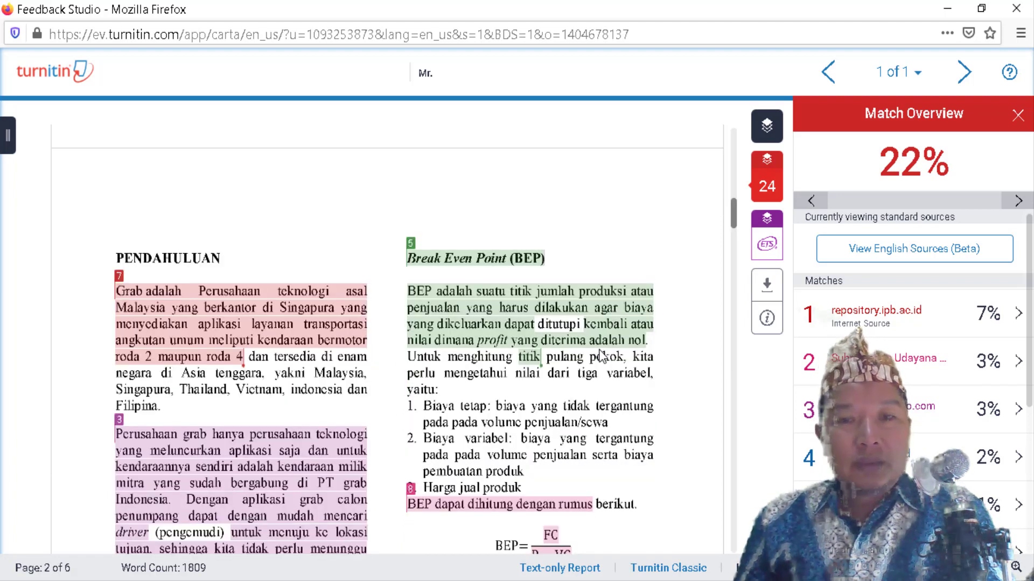
{"action": "scroll", "coordinate": [601, 356], "scroll_direction": "down", "scroll_amount": 1}
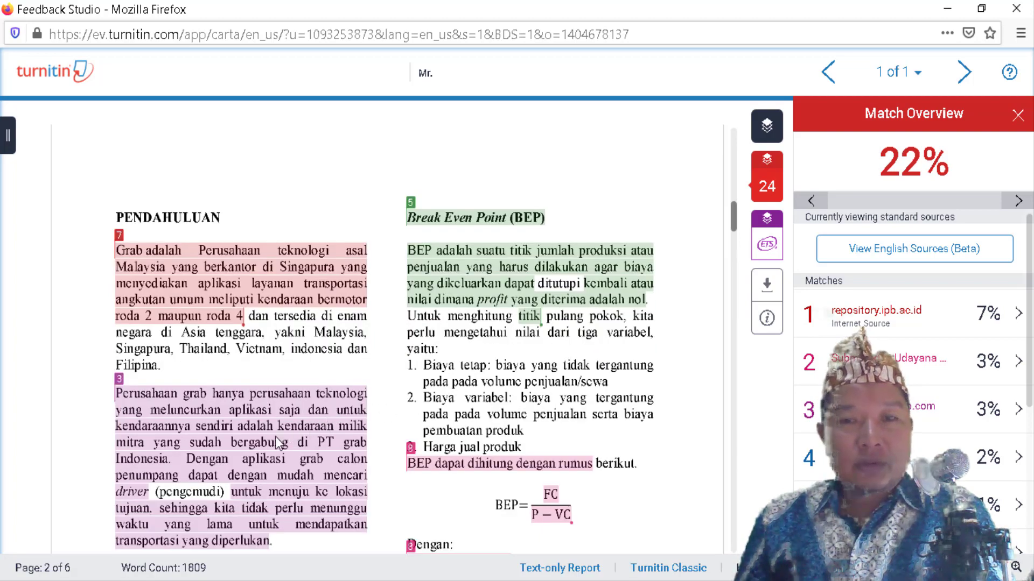
{"action": "scroll", "coordinate": [276, 437], "scroll_direction": "down", "scroll_amount": 6}
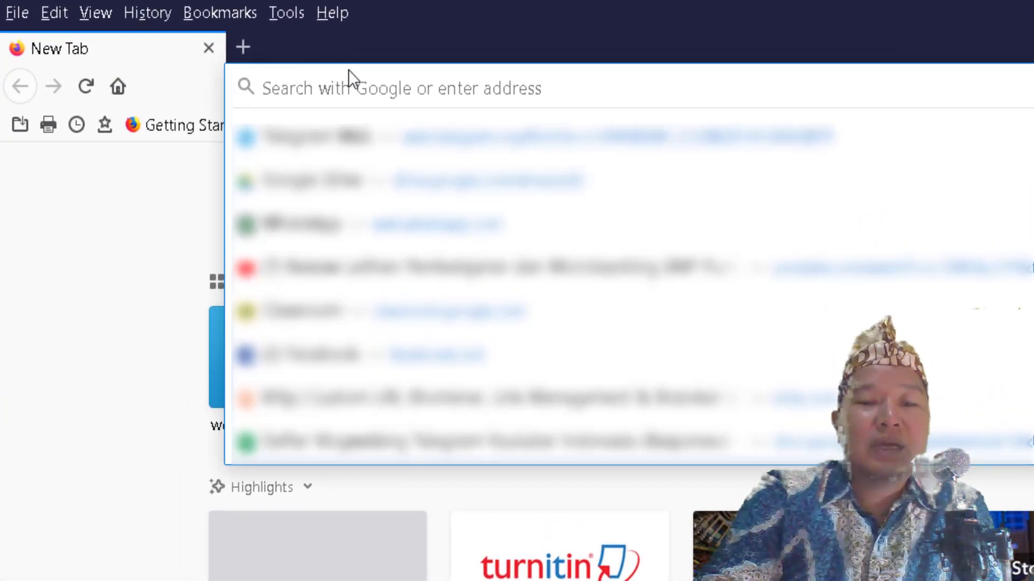
Open the turnitin.com website in the new browser tab.
{"action": "type", "text": "tur"}
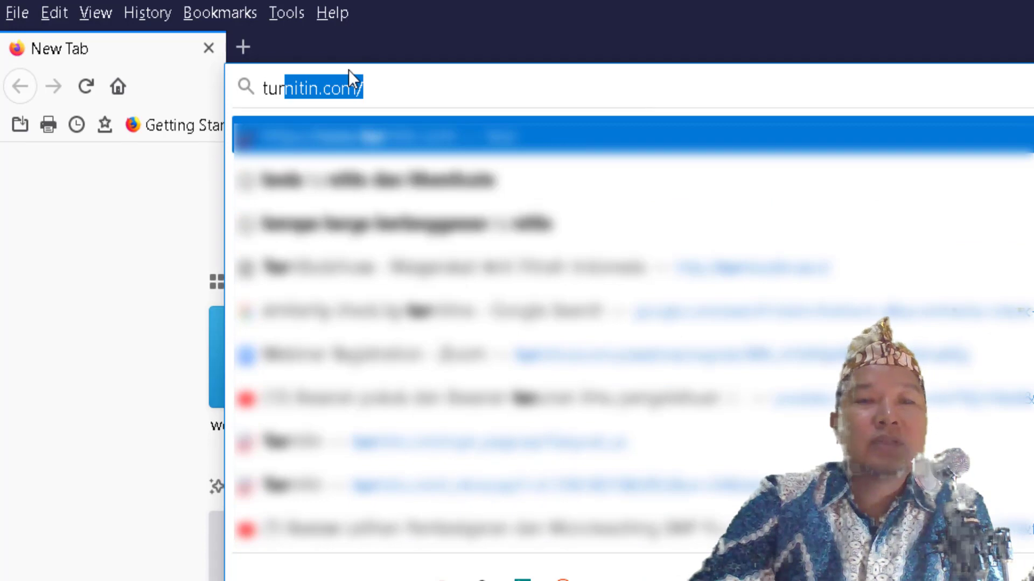
{"action": "type", "text": "n"}
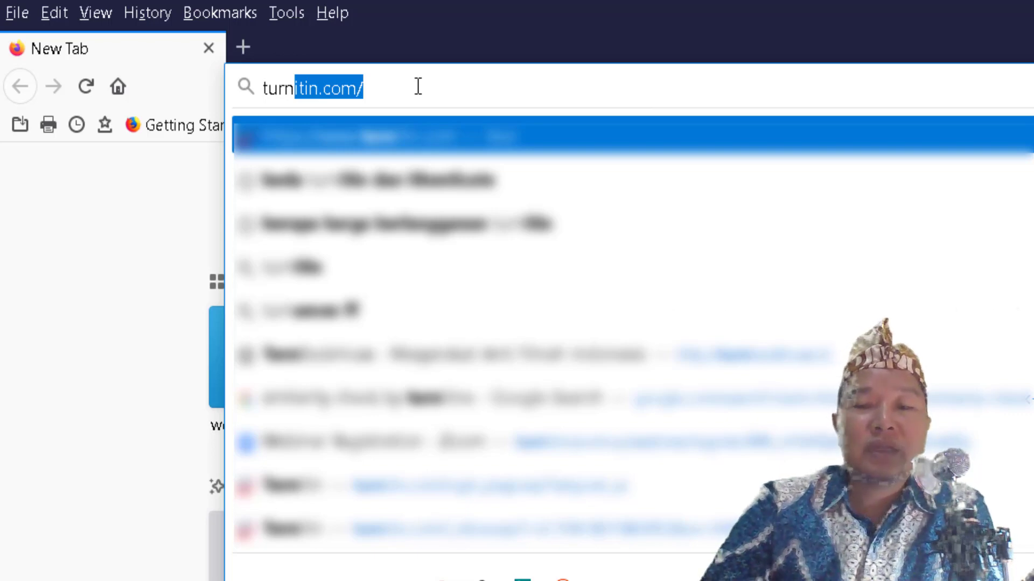
{"action": "key", "text": "Return"}
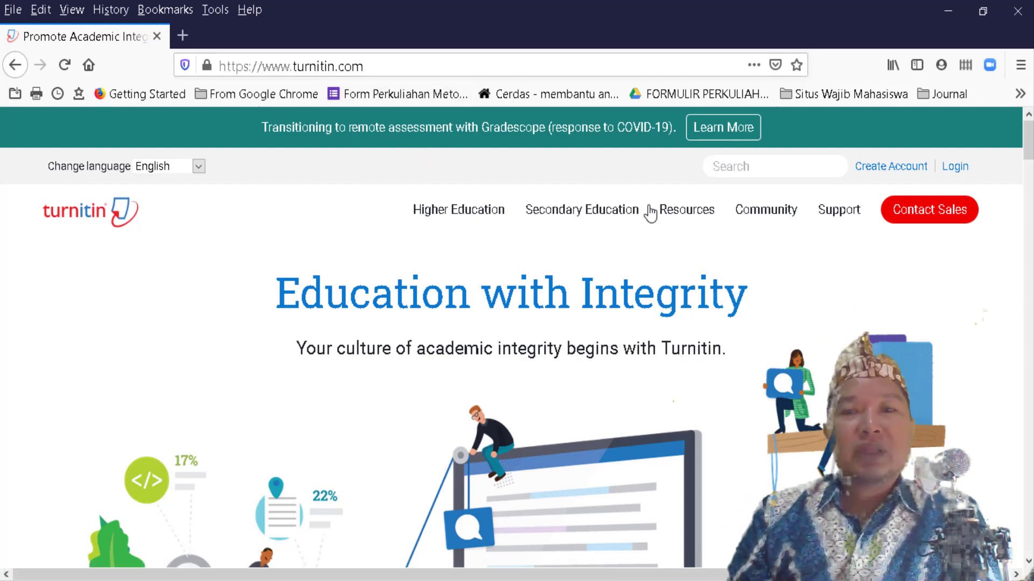
Log in to Turnitin with the saved account e-mail and password.
{"action": "scroll", "coordinate": [672, 224], "scroll_direction": "down", "scroll_amount": 10}
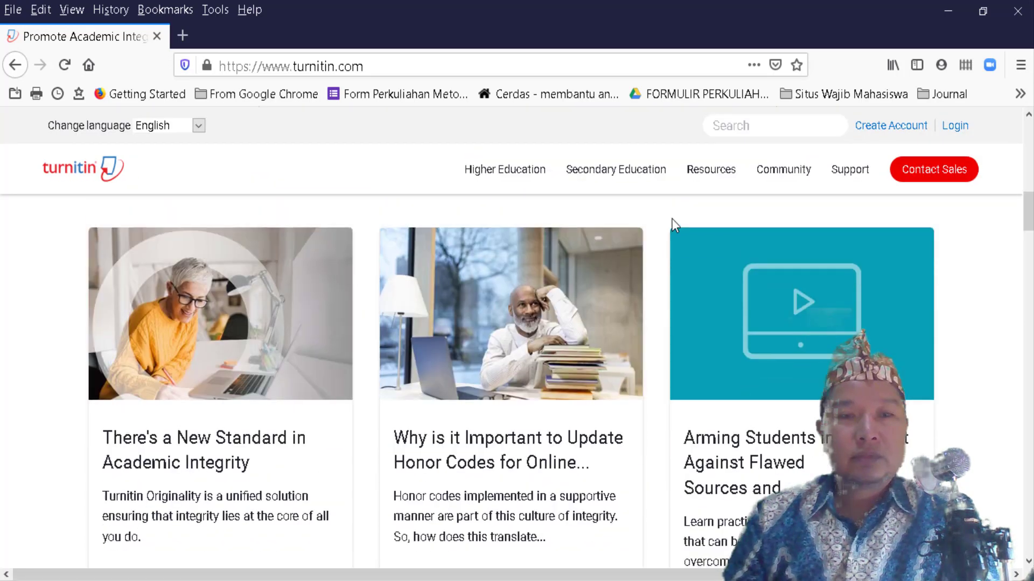
{"action": "scroll", "coordinate": [674, 224], "scroll_direction": "up", "scroll_amount": 10}
{"action": "scroll", "coordinate": [672, 224], "scroll_direction": "up", "scroll_amount": 2}
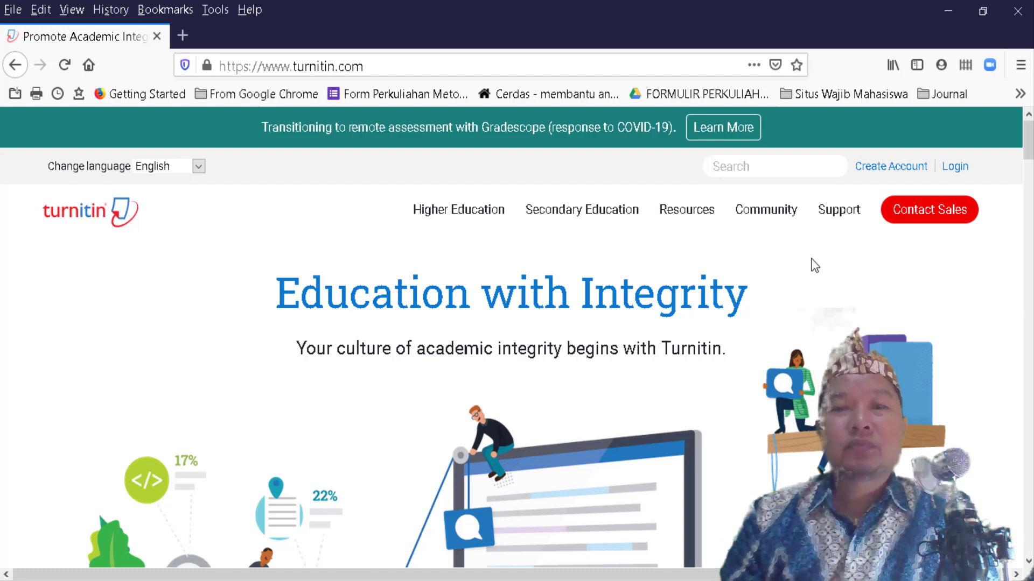
{"action": "left_click", "coordinate": [956, 170]}
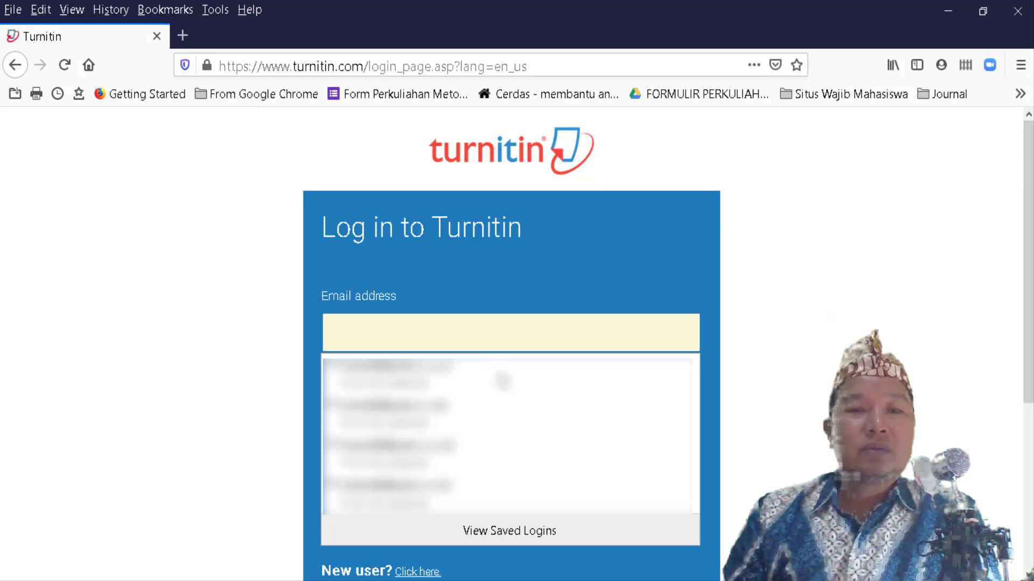
{"action": "left_click", "coordinate": [434, 446]}
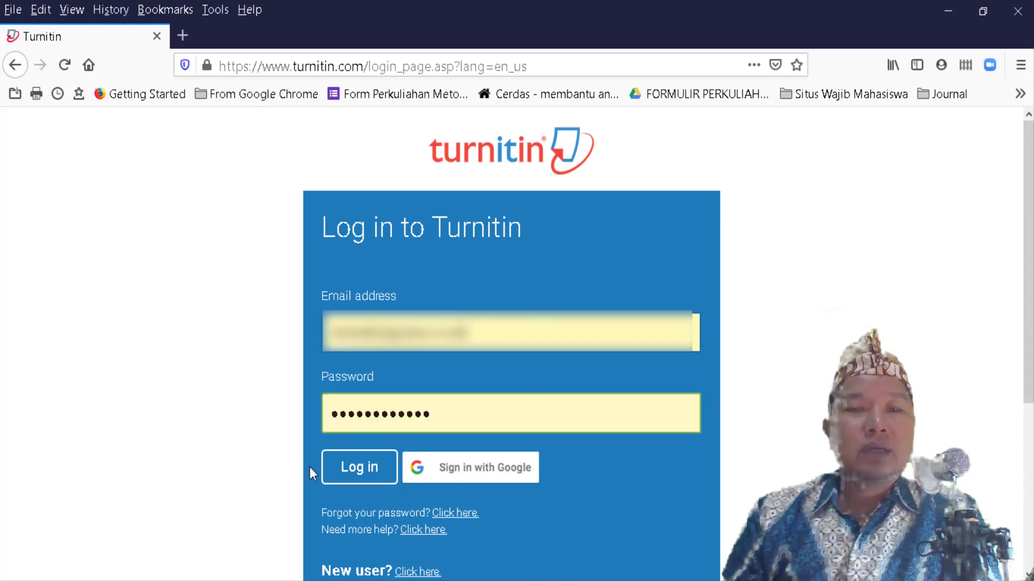
{"action": "left_click", "coordinate": [360, 476]}
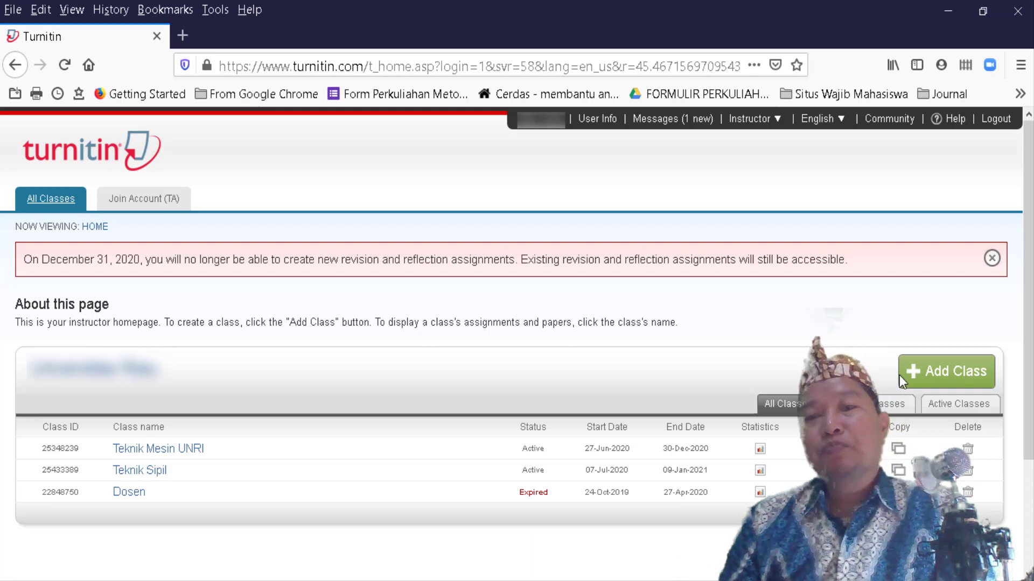
Start creating a new class on the instructor homepage and keep its class type as Standard.
{"action": "left_click", "coordinate": [955, 379]}
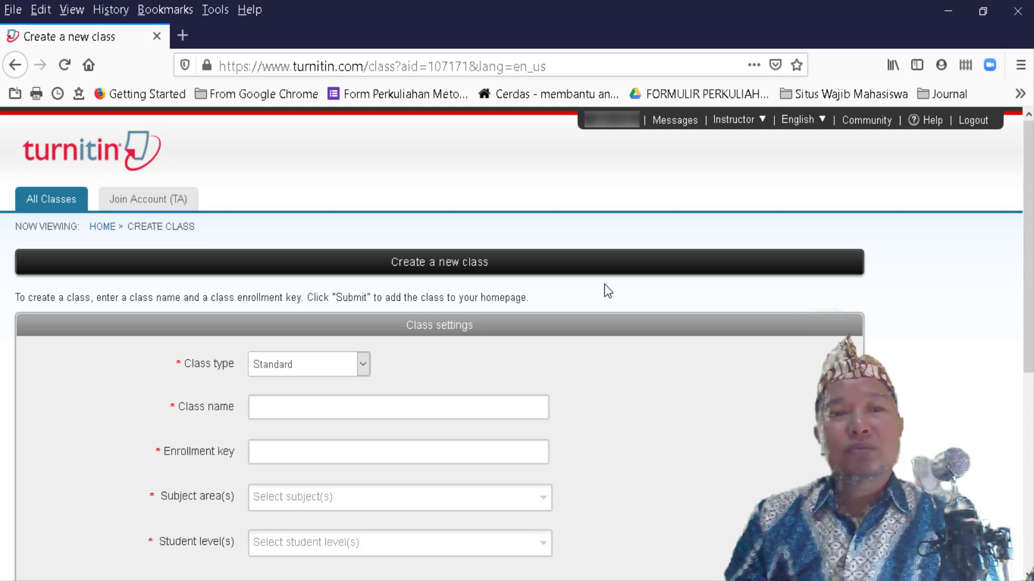
{"action": "scroll", "coordinate": [607, 291], "scroll_direction": "down", "scroll_amount": 2}
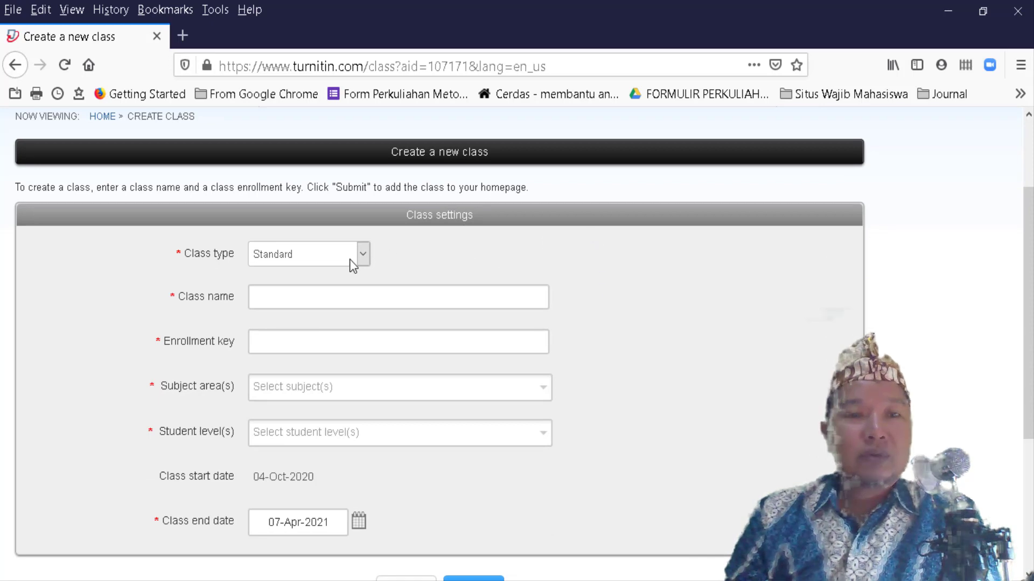
{"action": "left_click", "coordinate": [367, 250]}
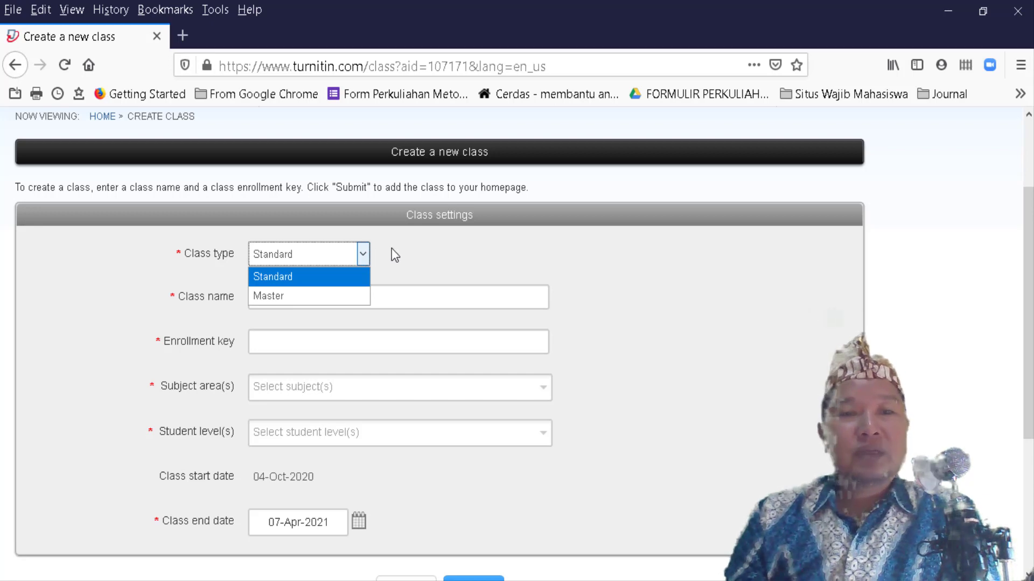
{"action": "left_click", "coordinate": [392, 249]}
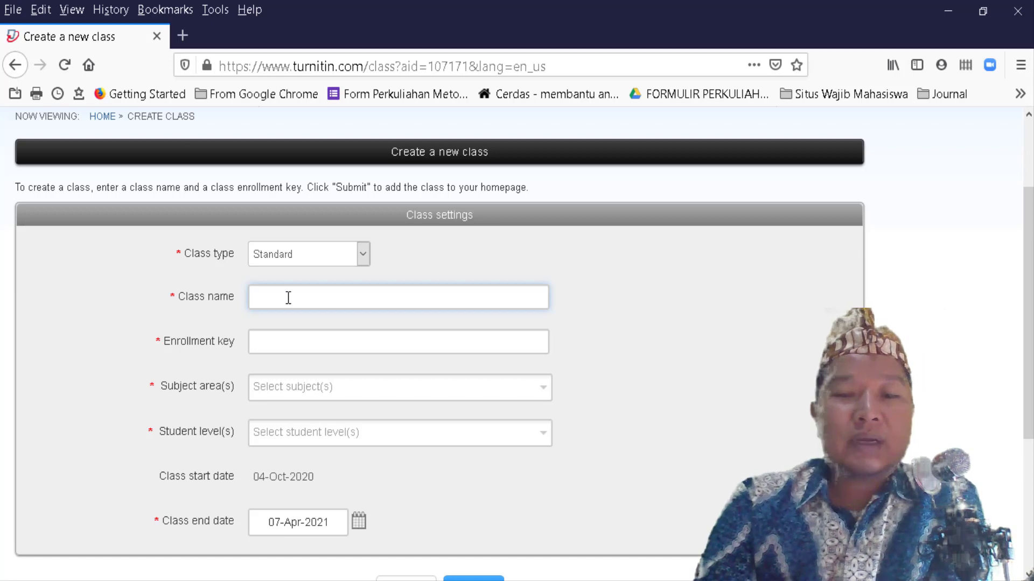
Name the new class "Kelas Literasi Digital".
{"action": "type", "text": "Liter"}
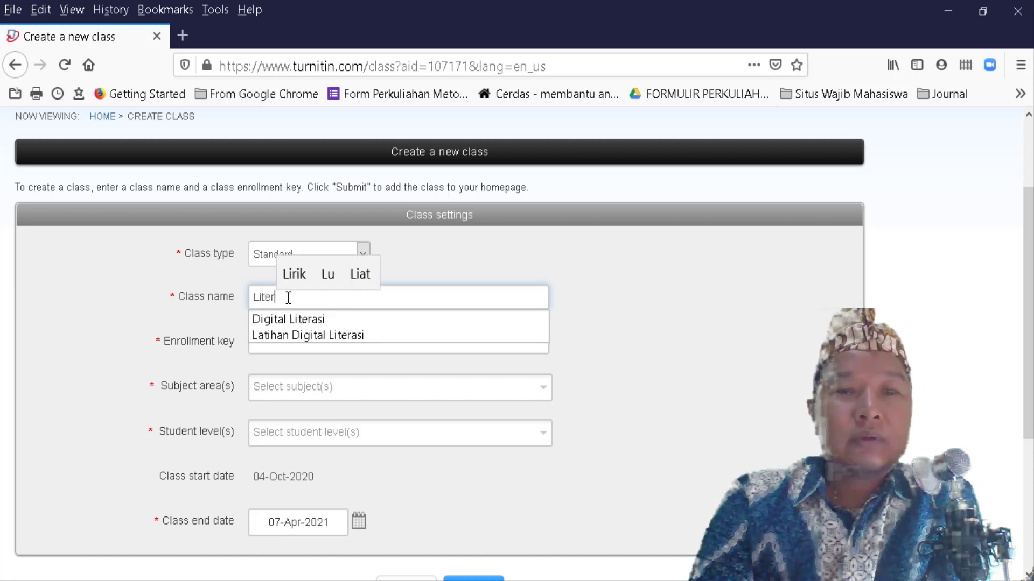
{"action": "type", "text": "asi"}
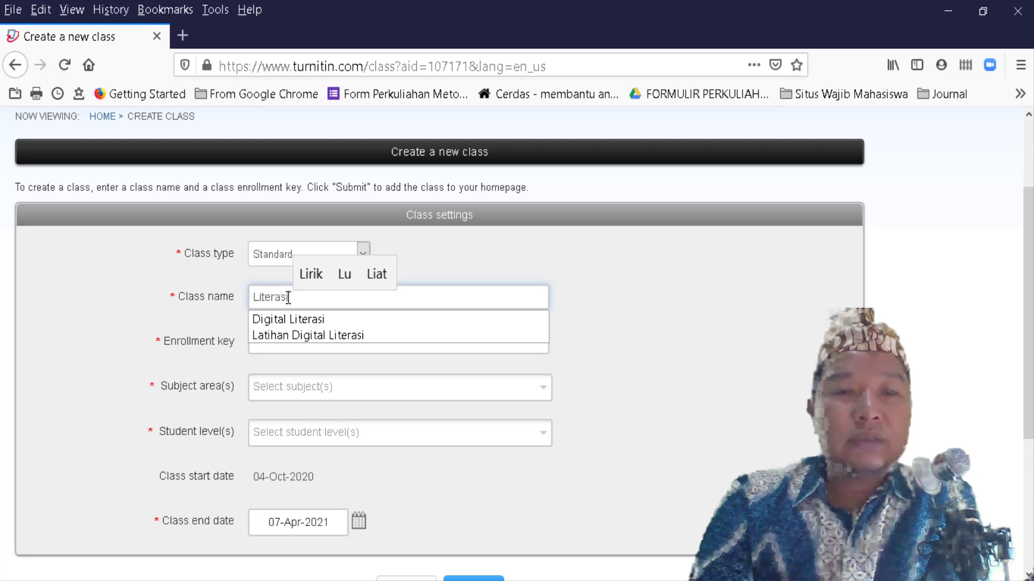
{"action": "type", "text": " Digit"}
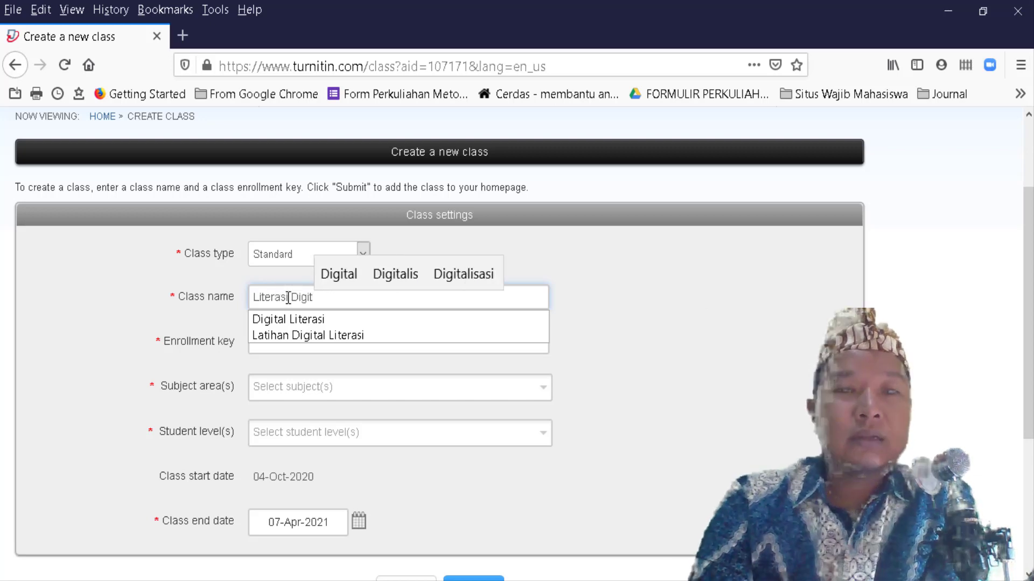
{"action": "type", "text": "al Kel"}
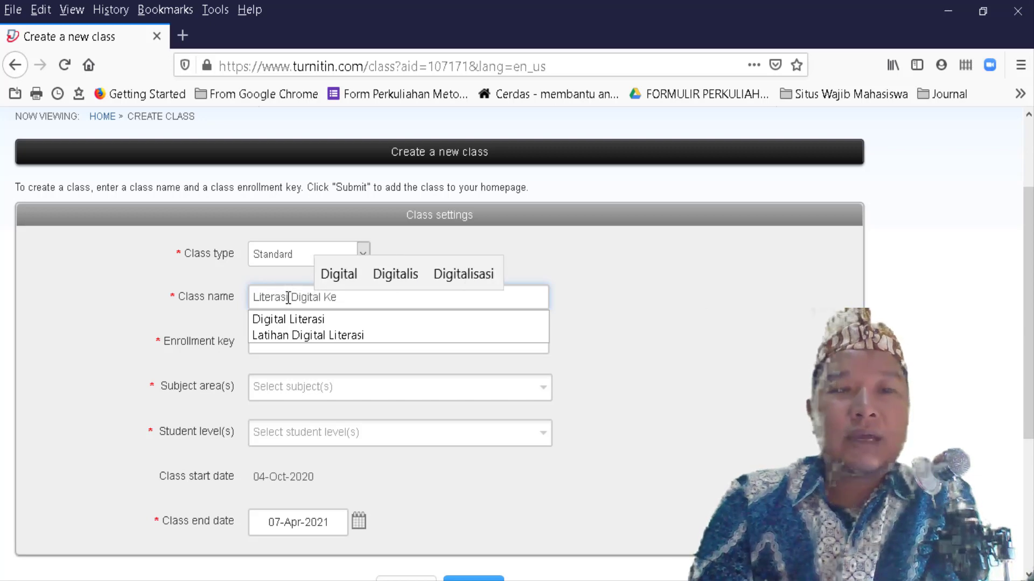
{"action": "key", "text": "BackSpace"}
{"action": "key", "text": "BackSpace"}
{"action": "key", "text": "BackSpace"}
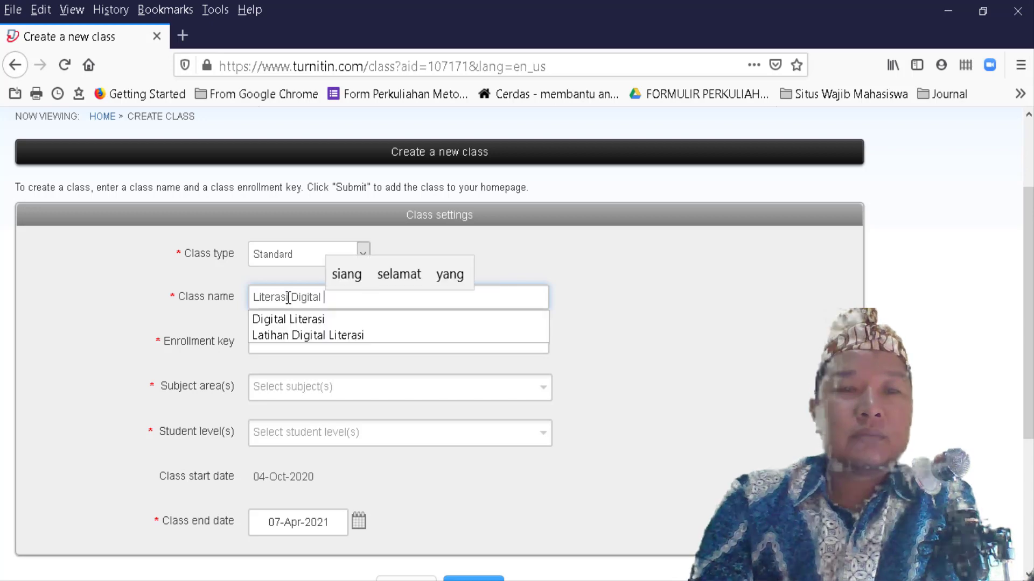
{"action": "left_click", "coordinate": [254, 297]}
{"action": "type", "text": "Kelas"}
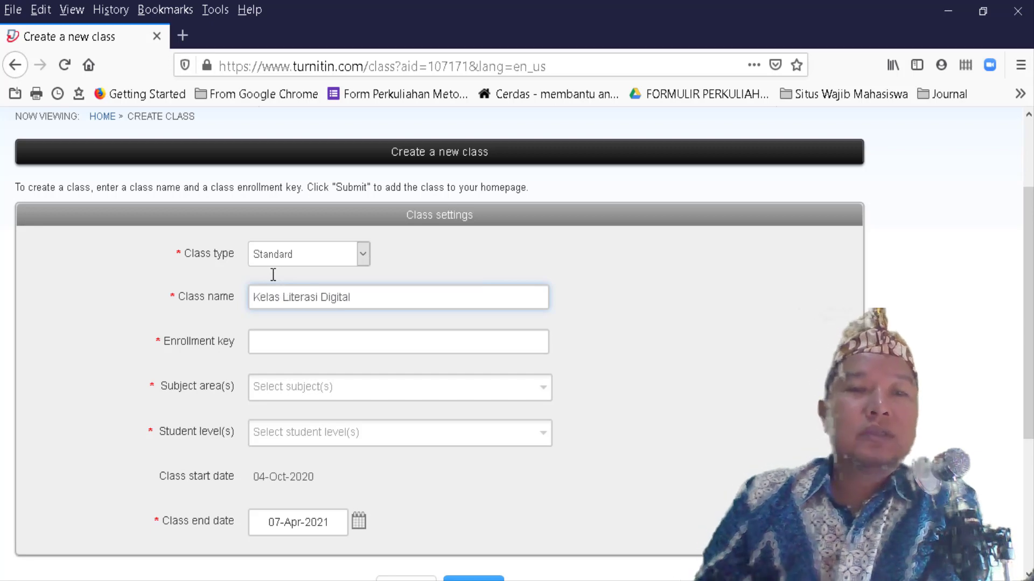
Enter the enrollment key for the new class.
{"action": "left_click", "coordinate": [292, 344]}
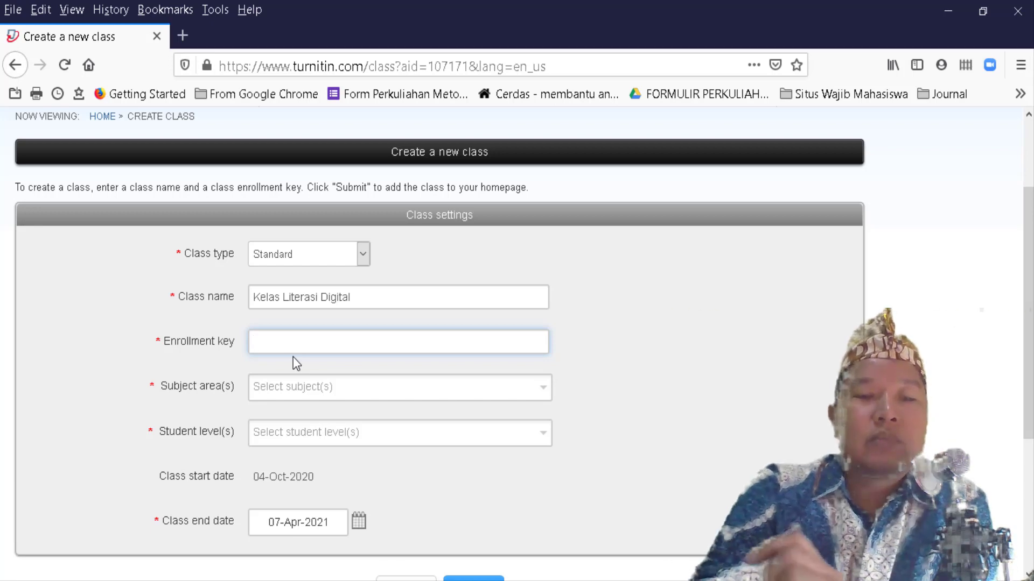
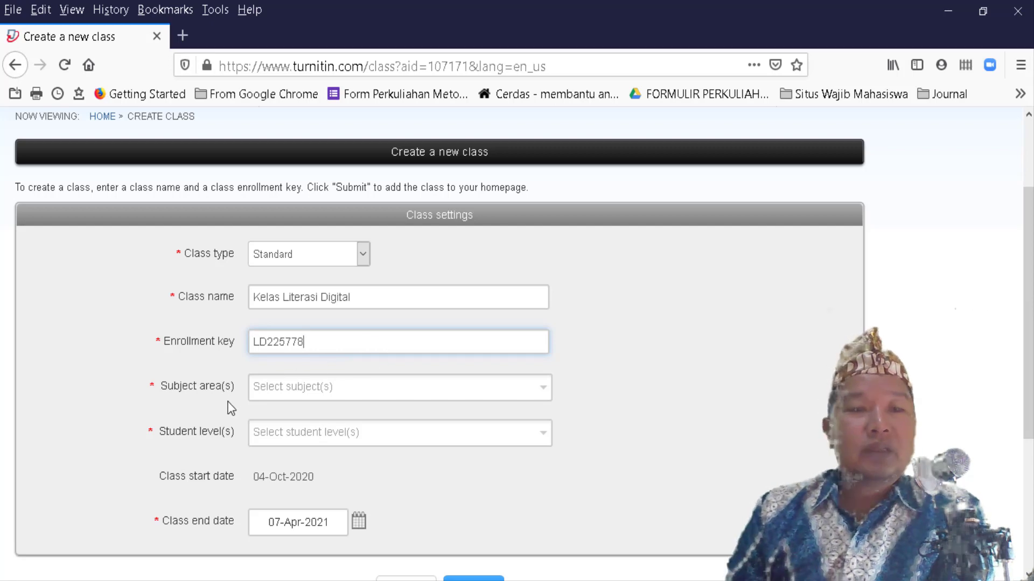
Choose Engineering as the subject area of the new class.
{"action": "left_click", "coordinate": [548, 388]}
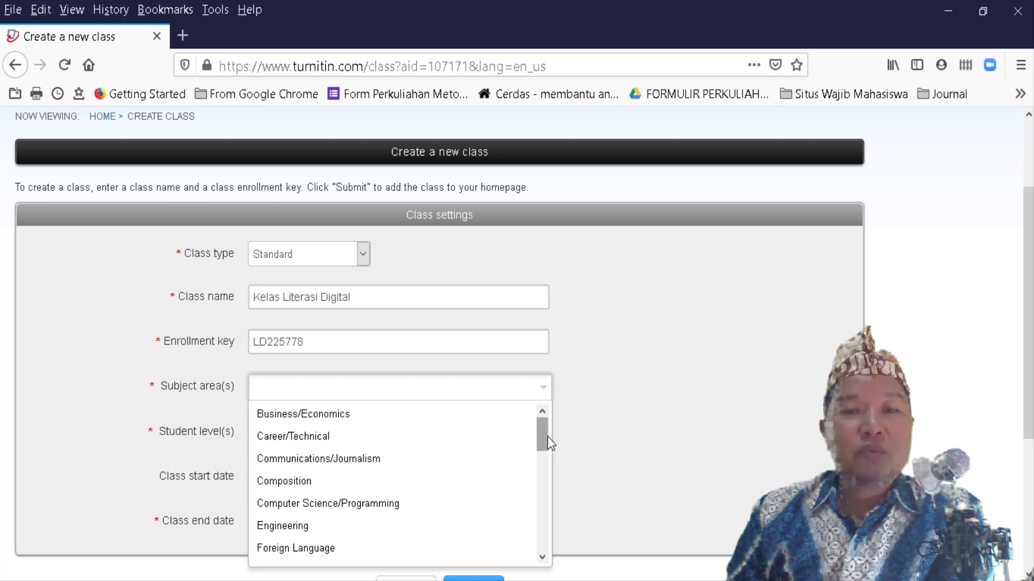
{"action": "mouse_move", "coordinate": [542, 464]}
{"action": "left_mouse_down"}
{"action": "mouse_move", "coordinate": [536, 540]}
{"action": "mouse_move", "coordinate": [545, 537]}
{"action": "mouse_move", "coordinate": [549, 464]}
{"action": "left_mouse_up"}
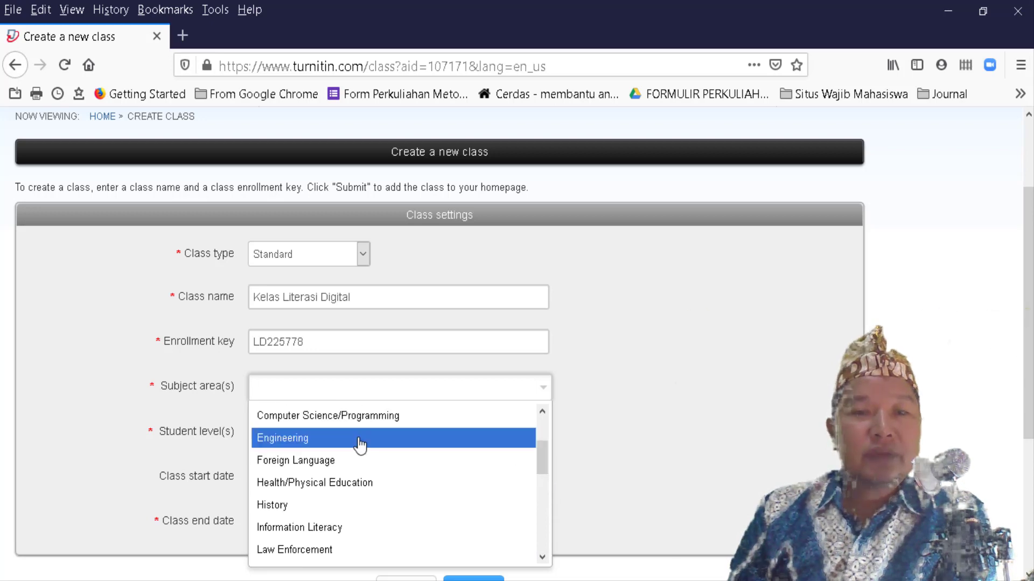
{"action": "left_click", "coordinate": [305, 442]}
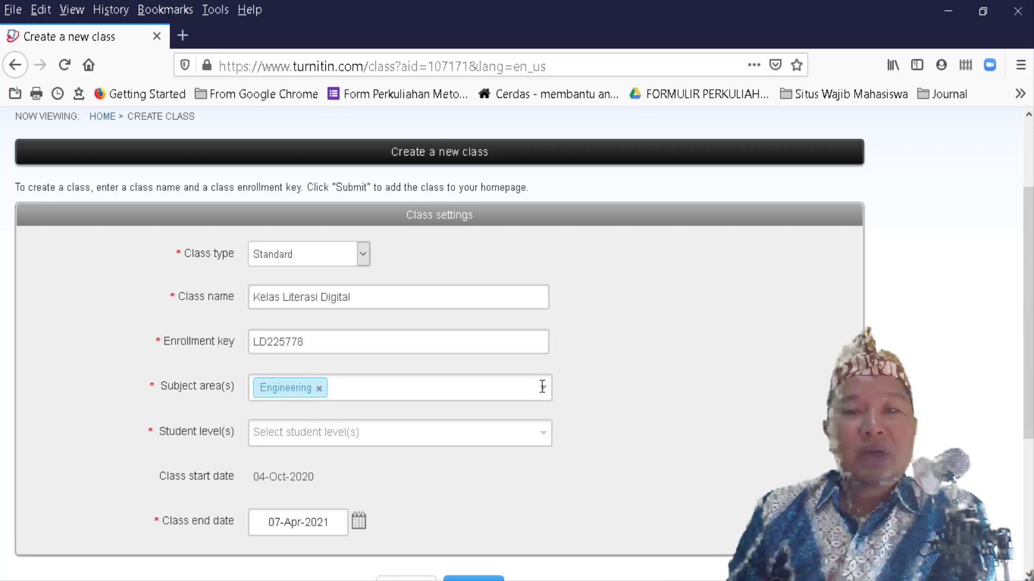
{"action": "left_click", "coordinate": [542, 387]}
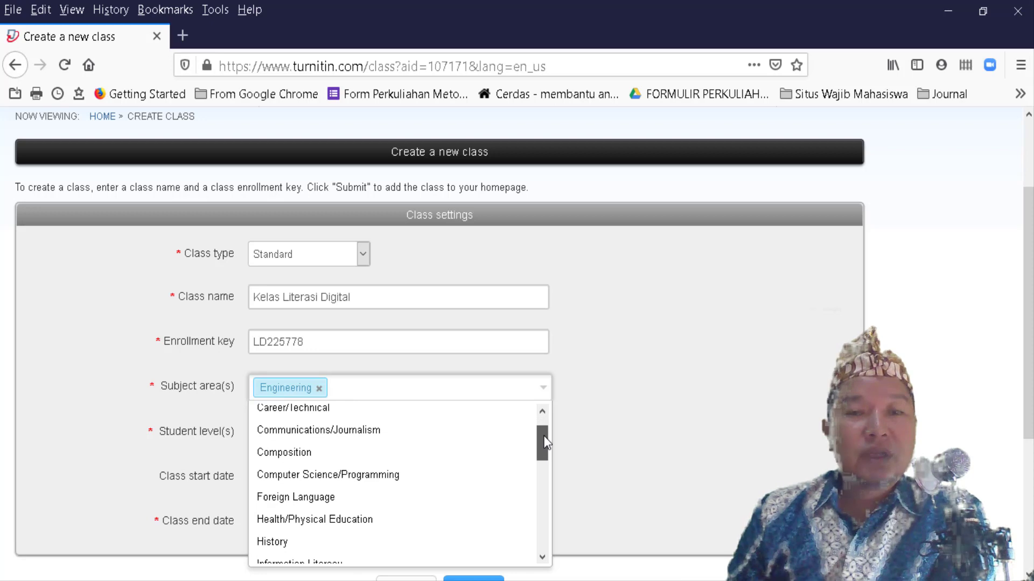
{"action": "scroll", "coordinate": [543, 438], "scroll_direction": "down", "scroll_amount": 3}
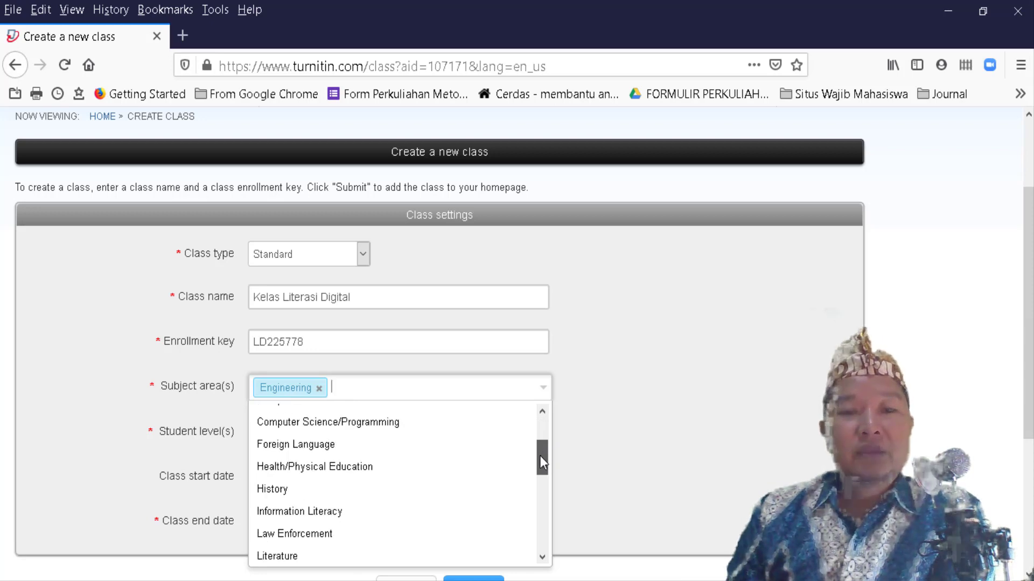
{"action": "scroll", "coordinate": [538, 462], "scroll_direction": "down", "scroll_amount": 4}
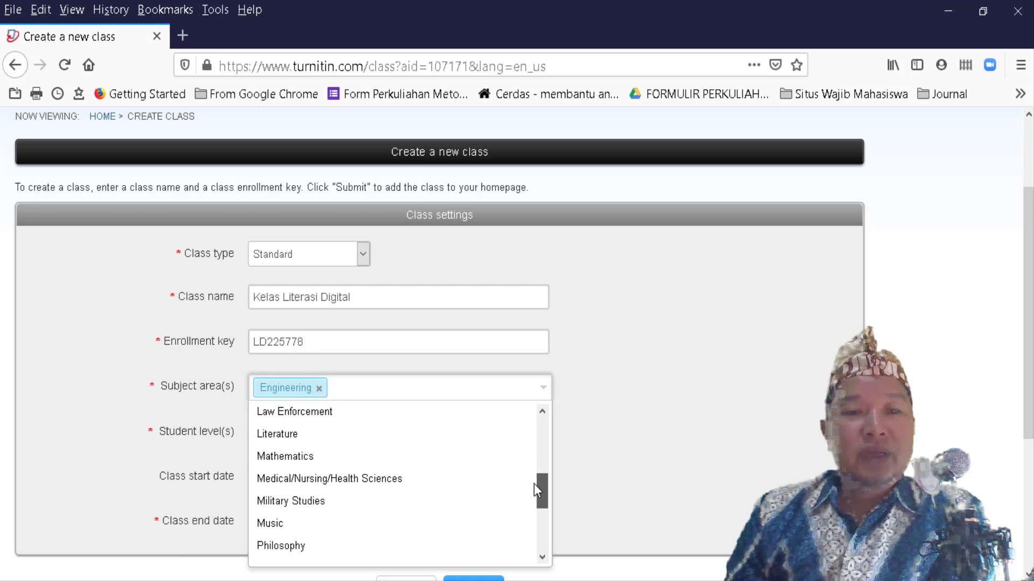
{"action": "left_click_drag", "start_coordinate": [534, 483], "coordinate": [528, 519]}
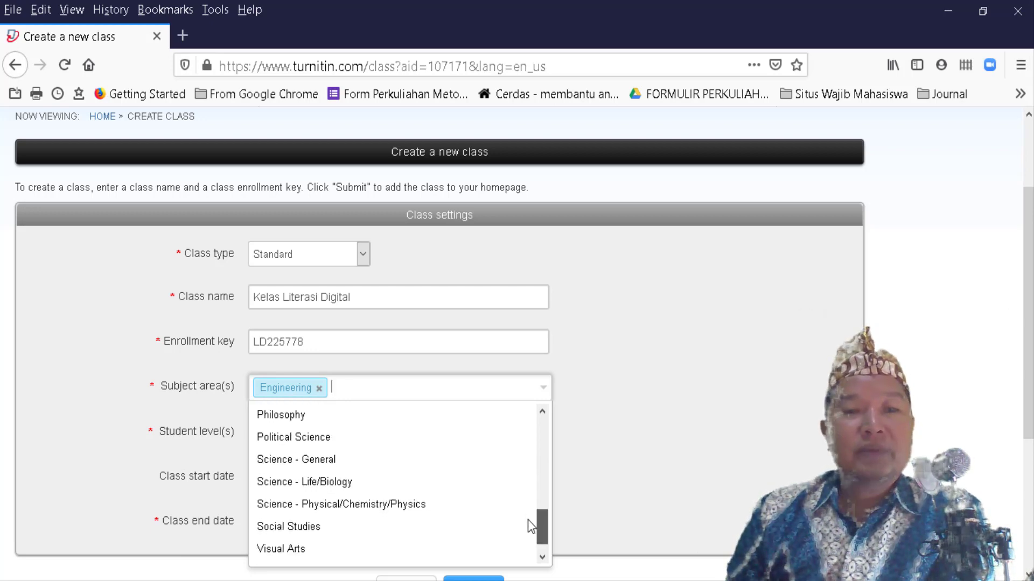
{"action": "left_click", "coordinate": [619, 427]}
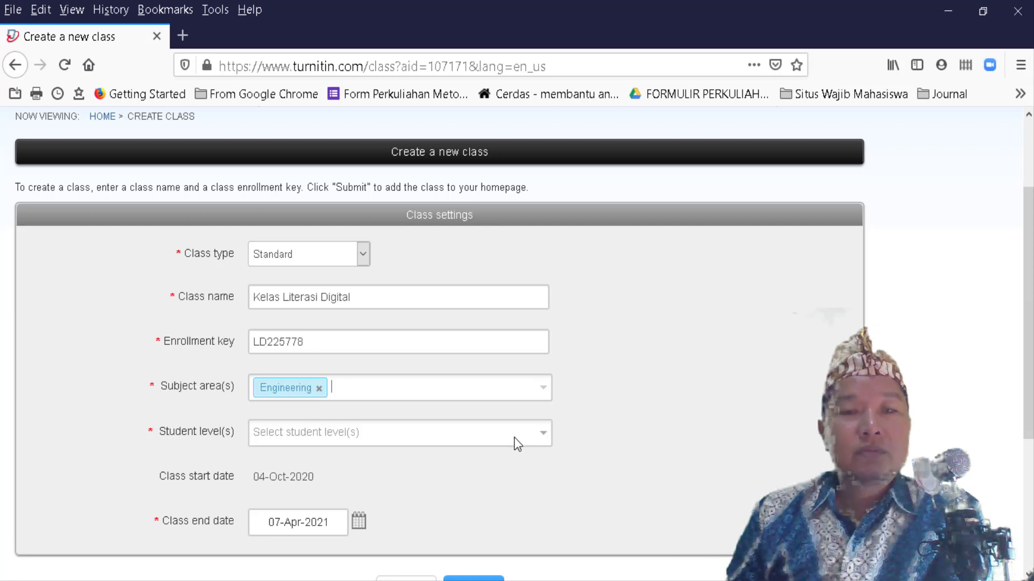
Choose Undergraduate as the student level of the new class.
{"action": "left_click", "coordinate": [556, 433]}
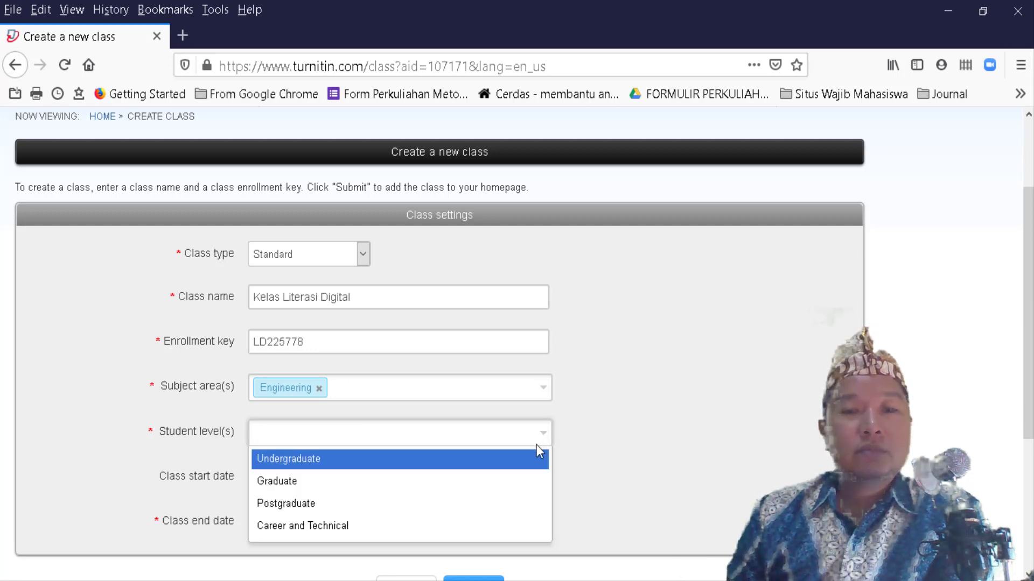
{"action": "scroll", "coordinate": [354, 459], "scroll_direction": "down", "scroll_amount": 2}
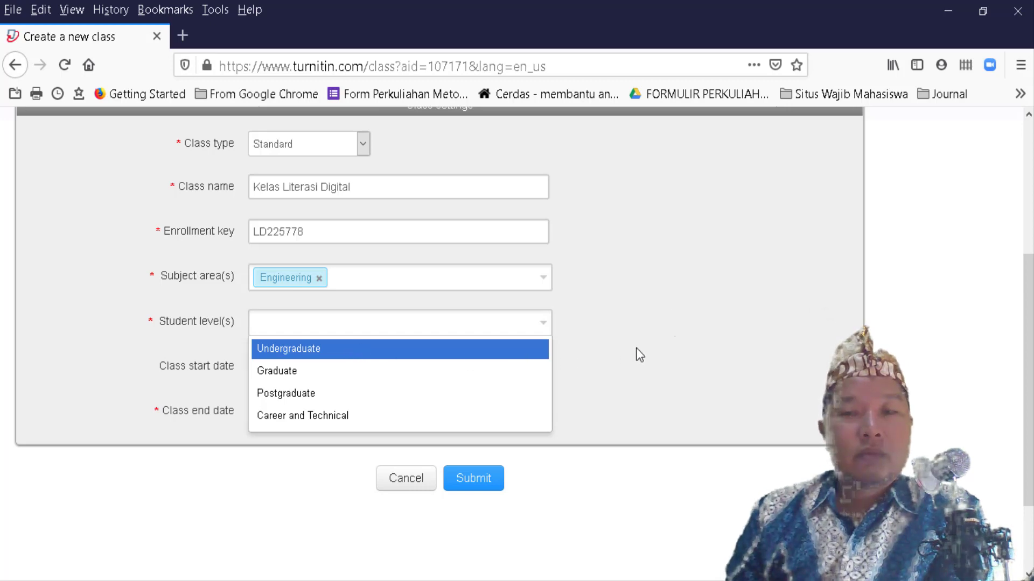
{"action": "key", "text": "Return"}
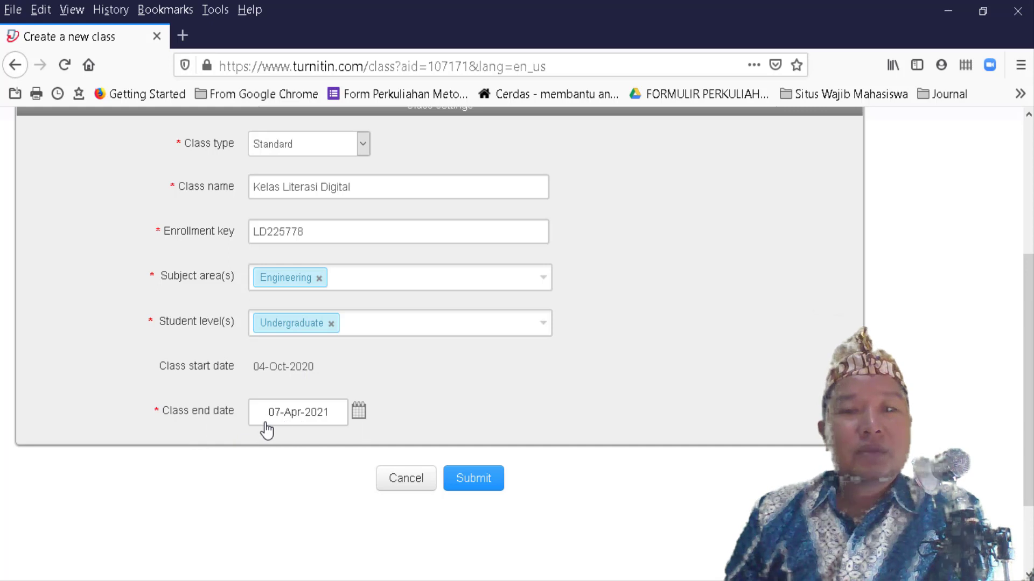
Try to change the class end date to 31 December 2020 with the calendar.
{"action": "left_click", "coordinate": [358, 413]}
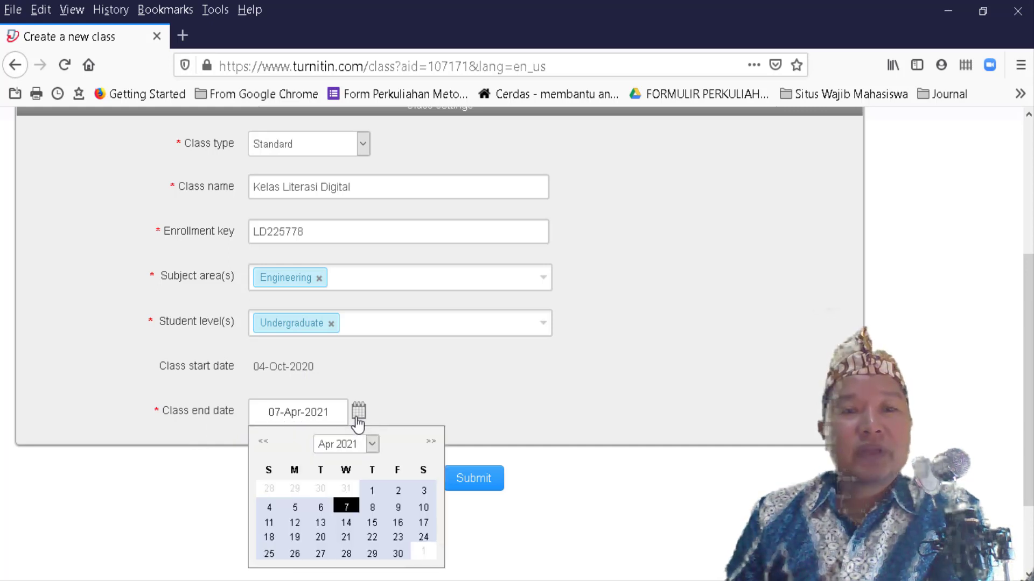
{"action": "left_click", "coordinate": [432, 444]}
{"action": "left_click", "coordinate": [431, 444]}
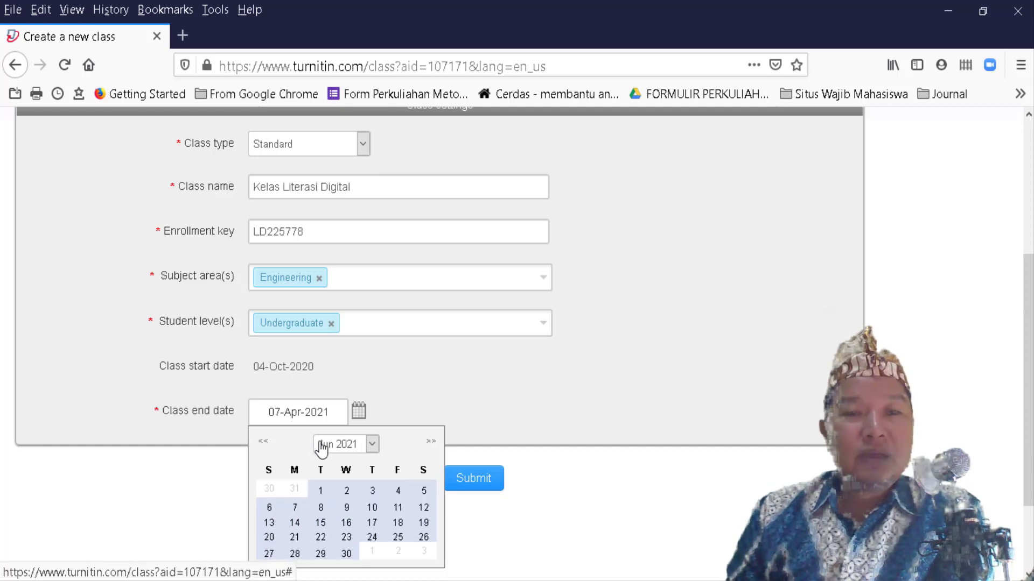
{"action": "left_click", "coordinate": [264, 446]}
{"action": "left_click", "coordinate": [264, 446]}
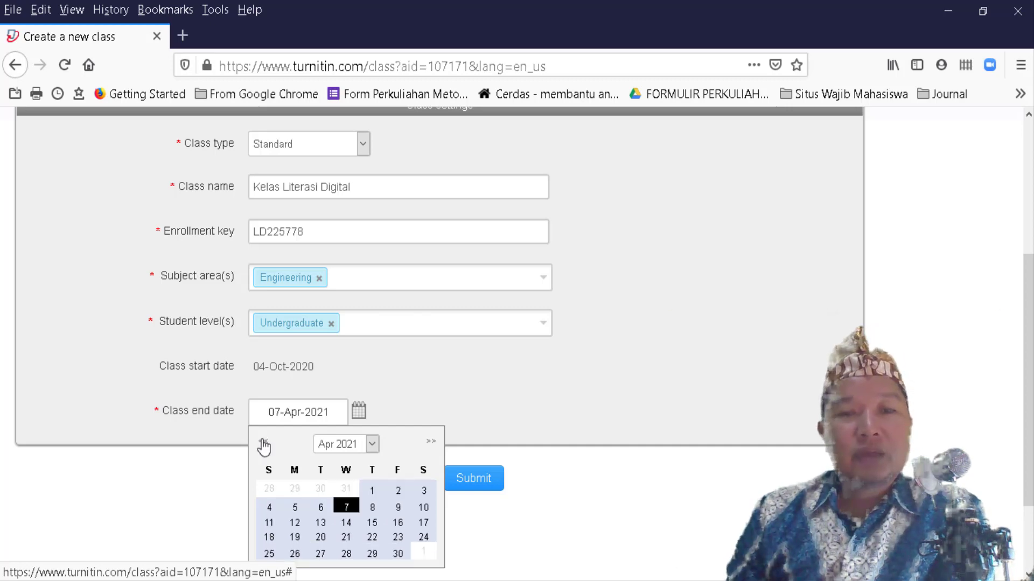
{"action": "left_click", "coordinate": [264, 445]}
{"action": "left_click", "coordinate": [264, 446]}
{"action": "left_click", "coordinate": [263, 446]}
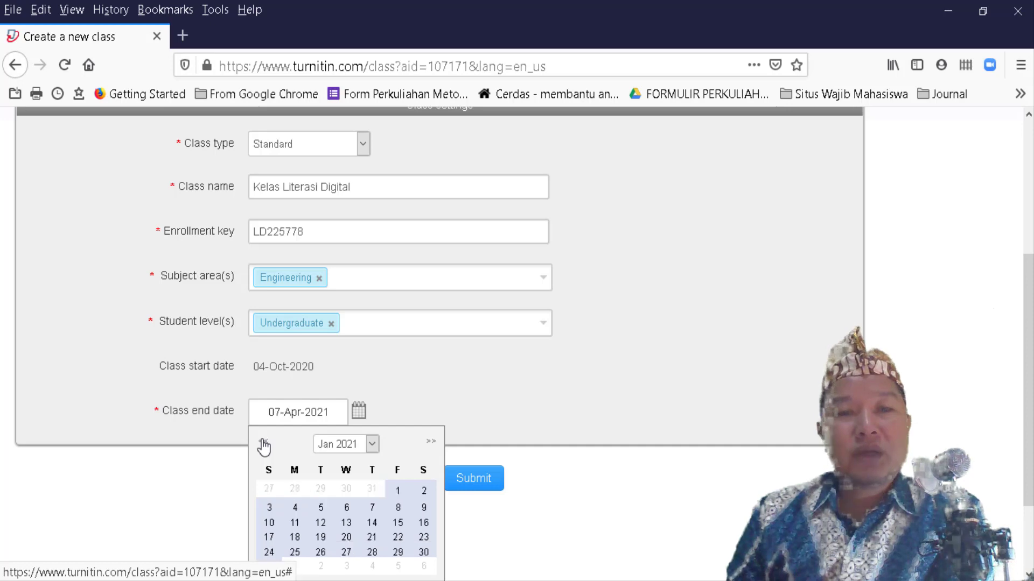
{"action": "left_click", "coordinate": [264, 445]}
{"action": "left_click", "coordinate": [264, 446]}
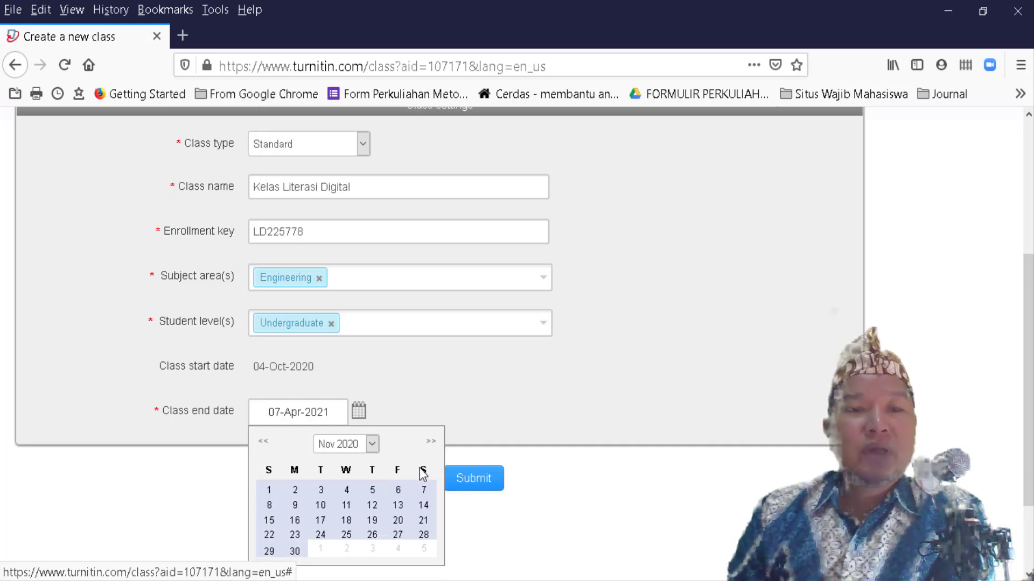
{"action": "left_click", "coordinate": [431, 444]}
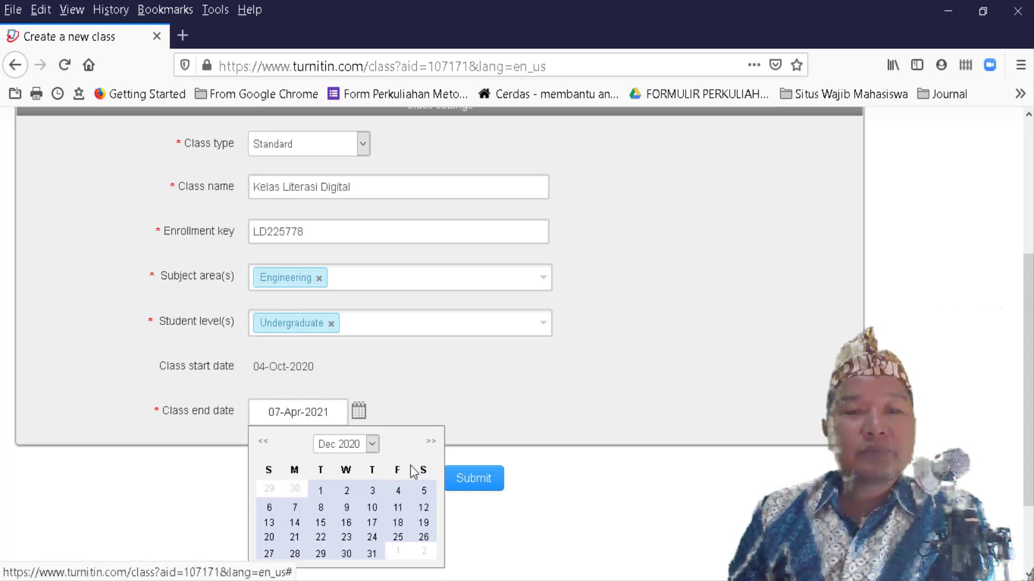
{"action": "left_click", "coordinate": [372, 555]}
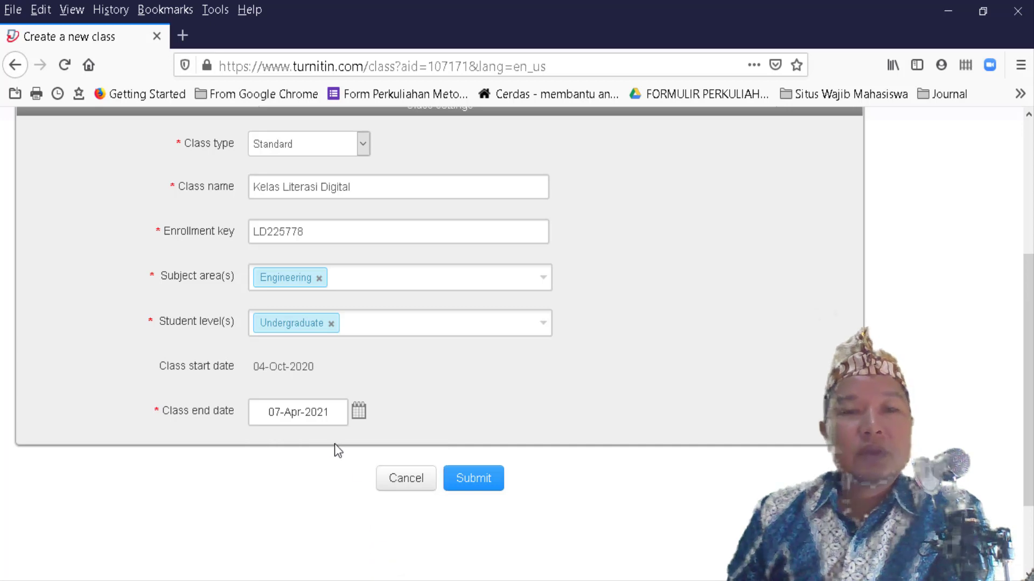
Set the class end date to 31-Dec-2020.
{"action": "left_click", "coordinate": [359, 413]}
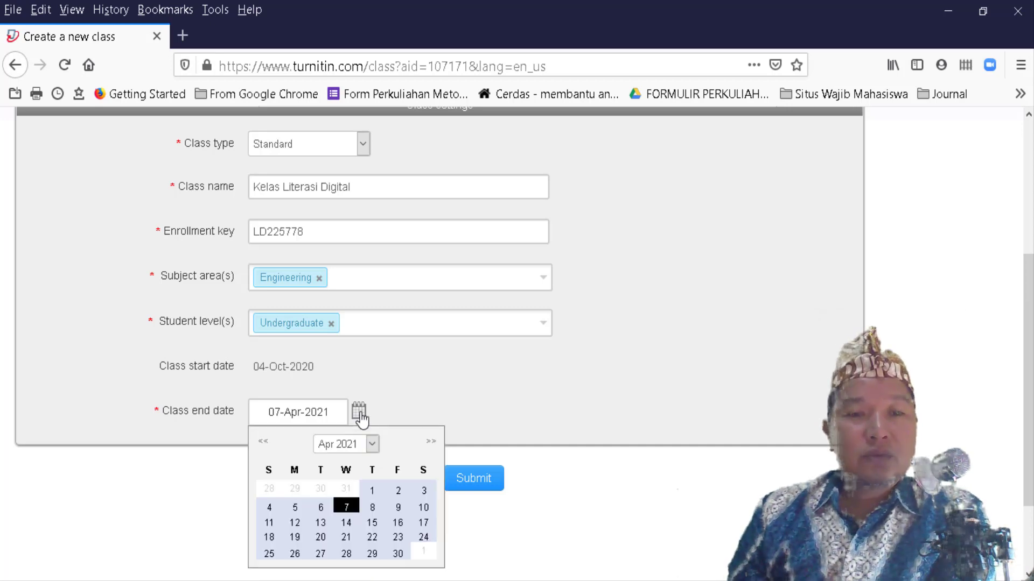
{"action": "left_click", "coordinate": [262, 443]}
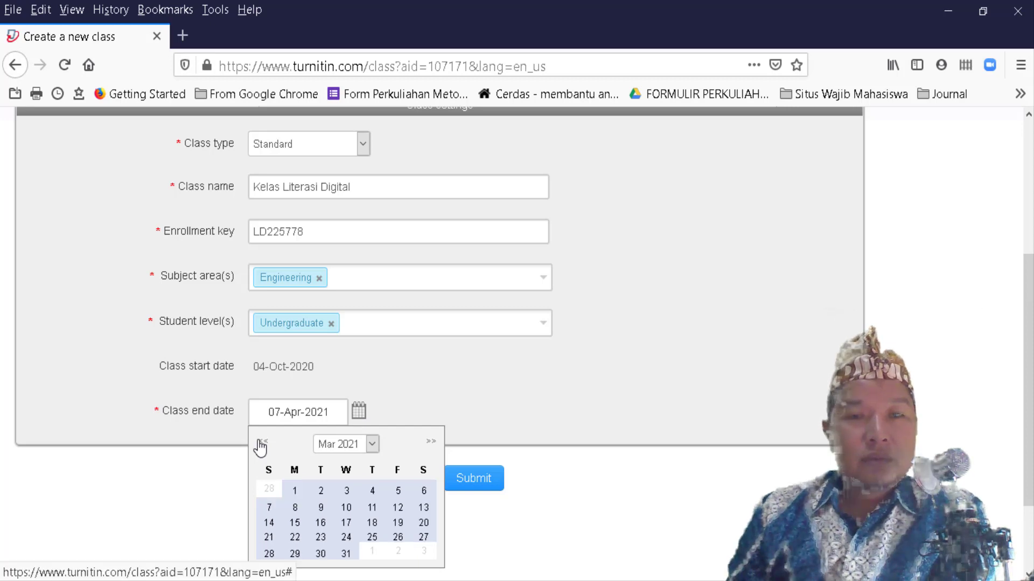
{"action": "left_click", "coordinate": [262, 446]}
{"action": "left_click", "coordinate": [261, 447]}
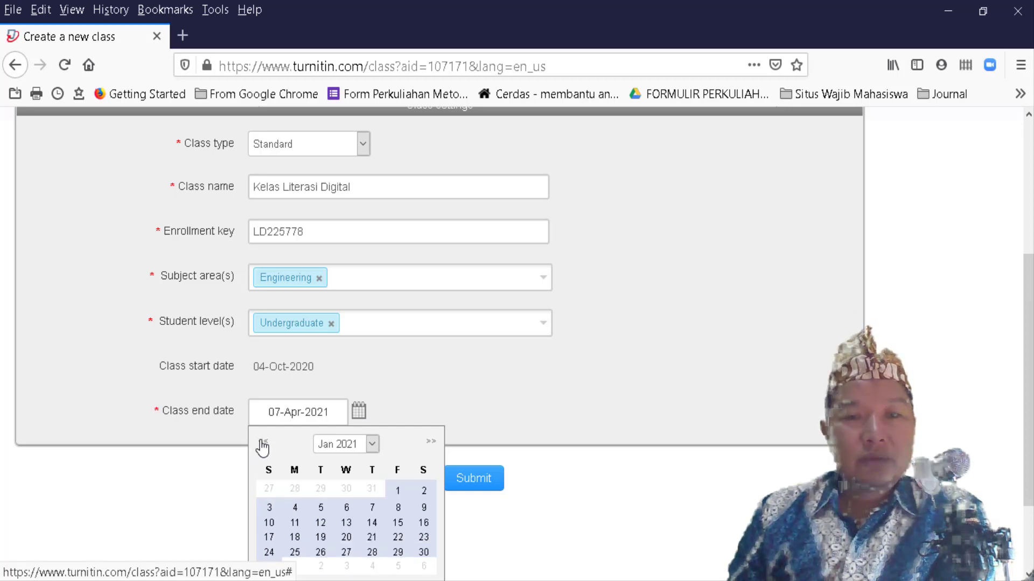
{"action": "left_click", "coordinate": [262, 446]}
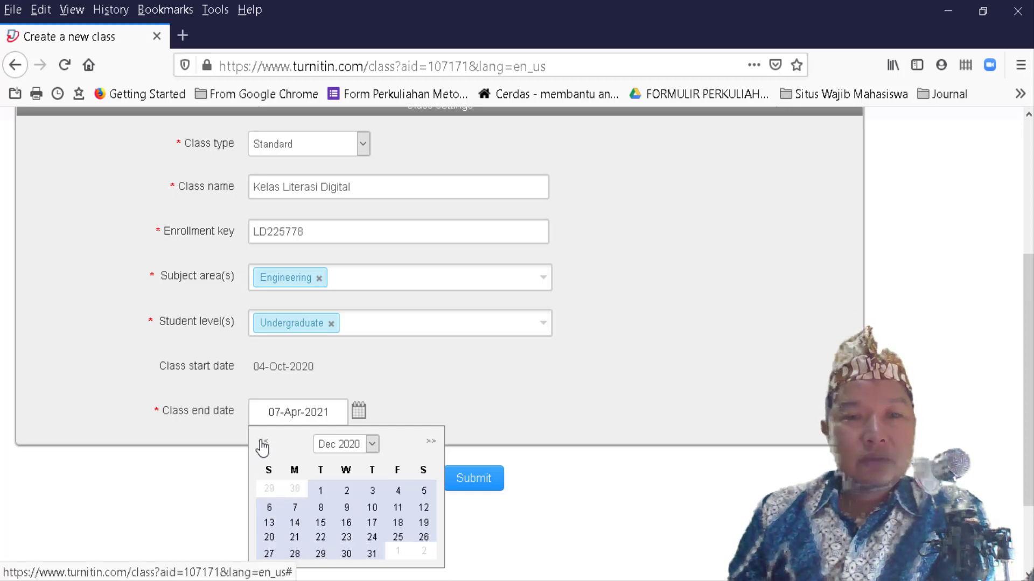
{"action": "left_click", "coordinate": [372, 554]}
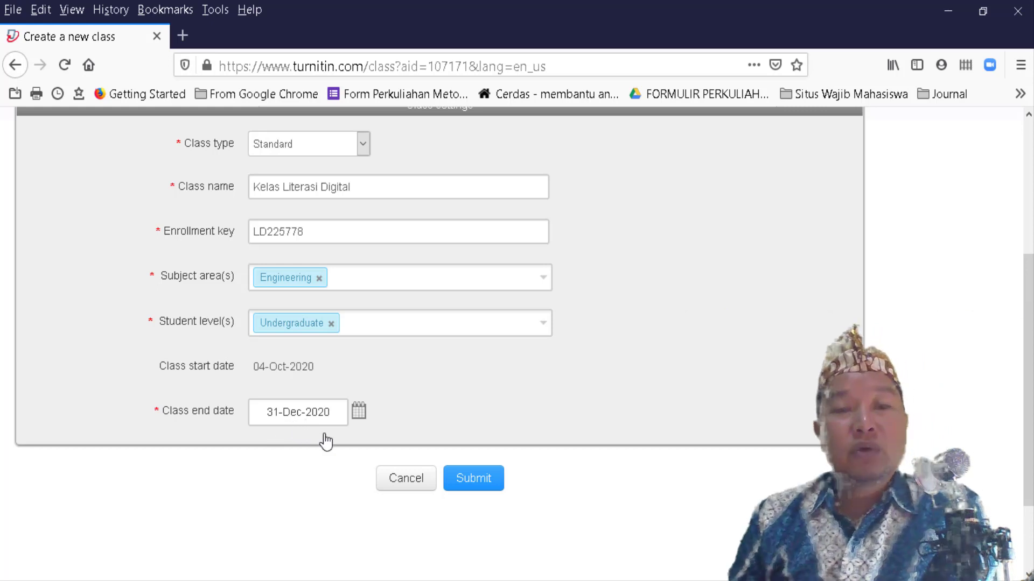
Submit the new class, dismiss the class-created message and go to the class list on the instructor homepage.
{"action": "left_click", "coordinate": [481, 481]}
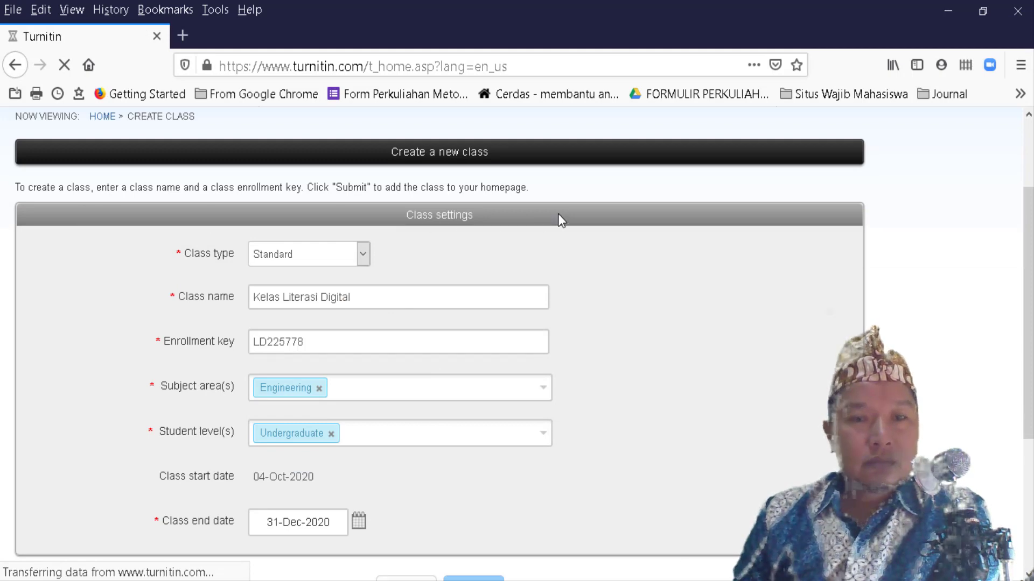
{"action": "scroll", "coordinate": [558, 215], "scroll_direction": "down", "scroll_amount": 4}
{"action": "scroll", "coordinate": [561, 220], "scroll_direction": "up", "scroll_amount": 4}
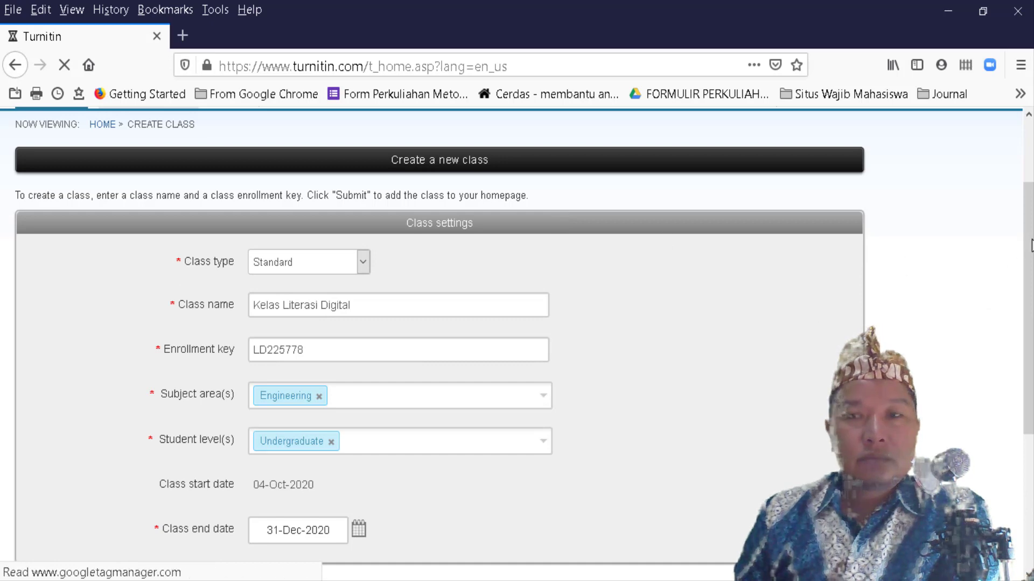
{"action": "scroll", "coordinate": [1027, 280], "scroll_direction": "down", "scroll_amount": 1}
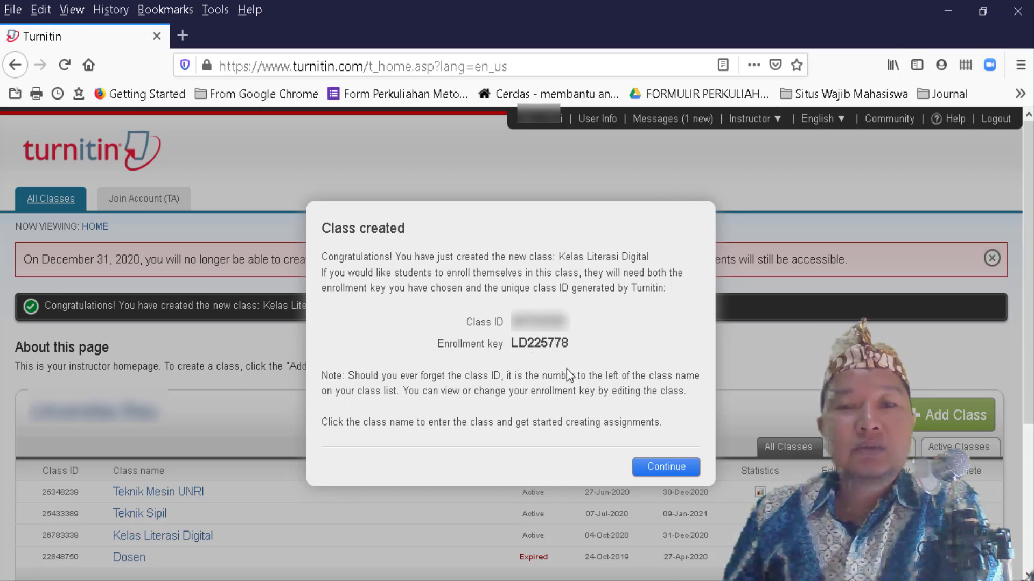
{"action": "left_click", "coordinate": [664, 472]}
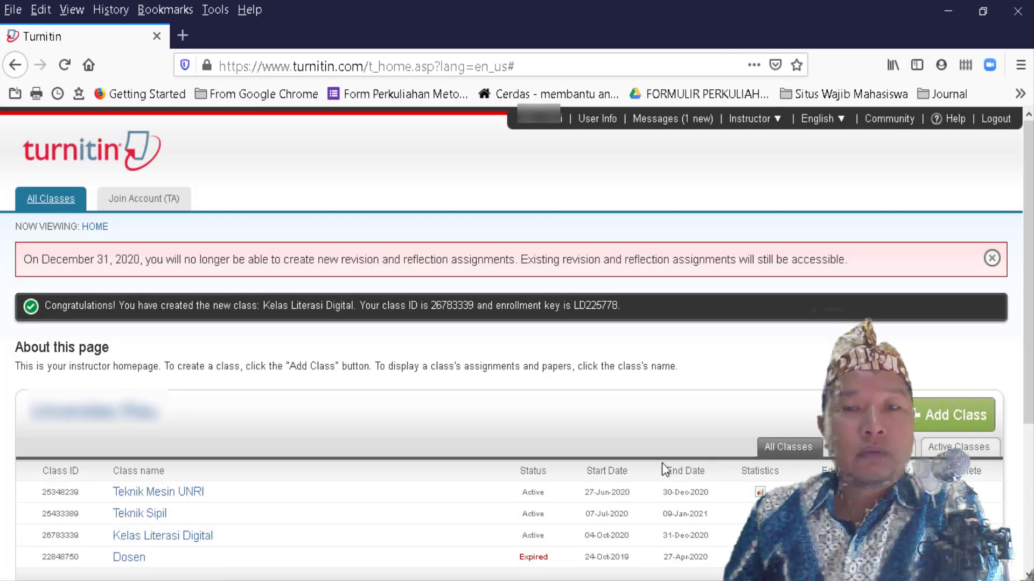
{"action": "scroll", "coordinate": [663, 464], "scroll_direction": "down", "scroll_amount": 3}
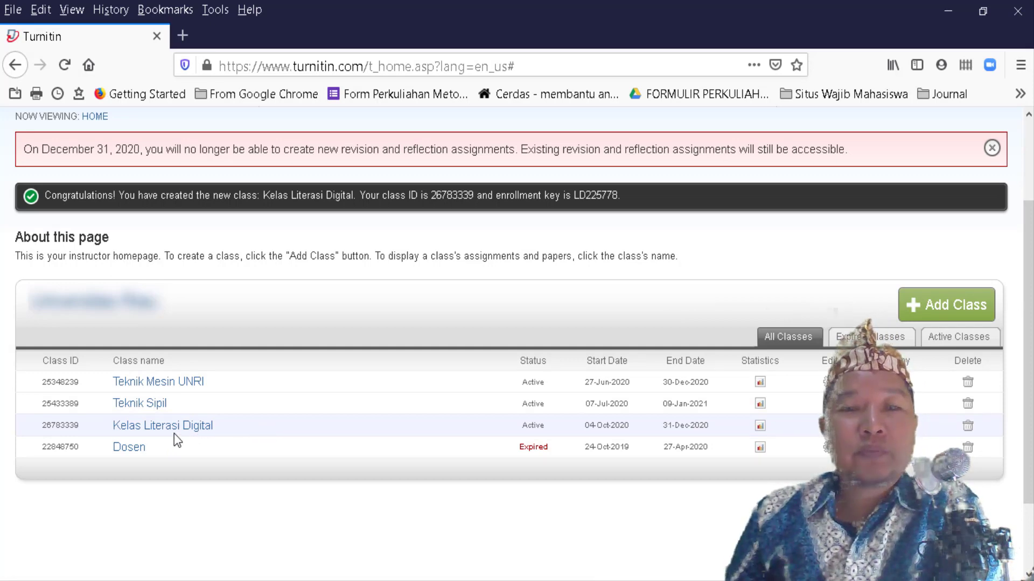
Open the class Kelas Literasi Digital and start adding its first assignment.
{"action": "left_click", "coordinate": [146, 430]}
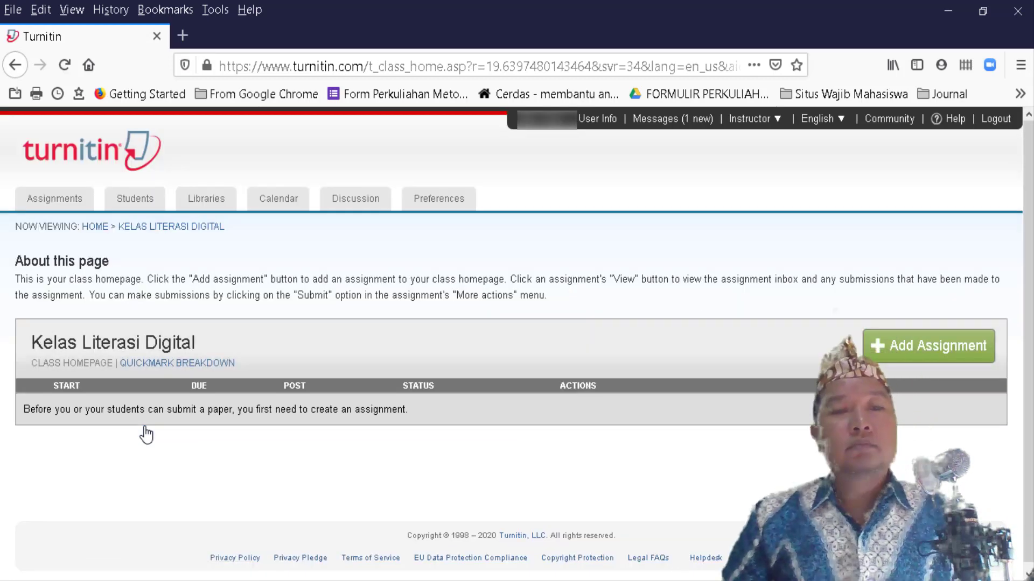
{"action": "left_click", "coordinate": [213, 380]}
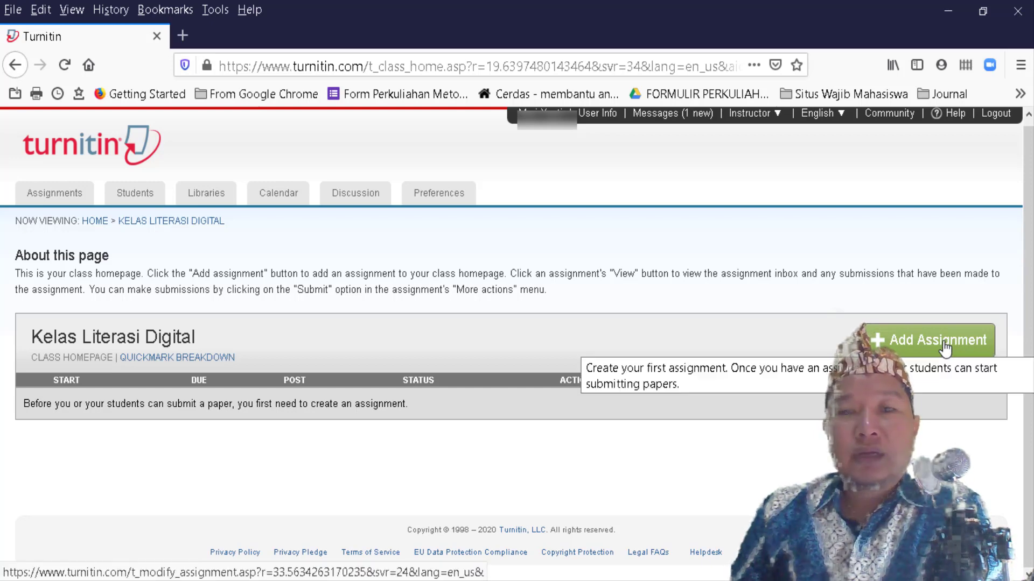
{"action": "left_click", "coordinate": [929, 347]}
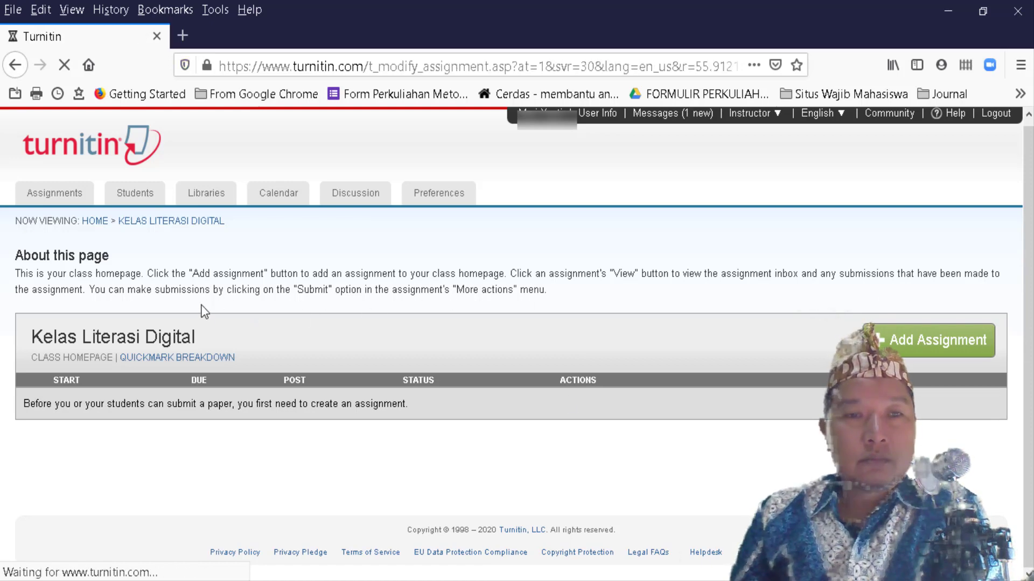
Title the new assignment "Jurnal Penelitian".
{"action": "scroll", "coordinate": [465, 299], "scroll_direction": "down", "scroll_amount": 2}
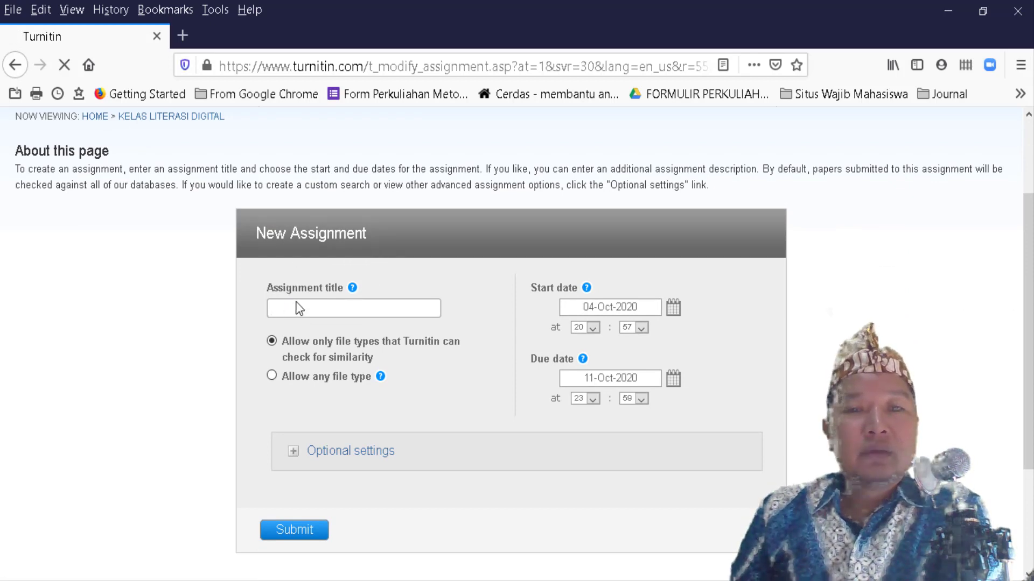
{"action": "left_click", "coordinate": [362, 313]}
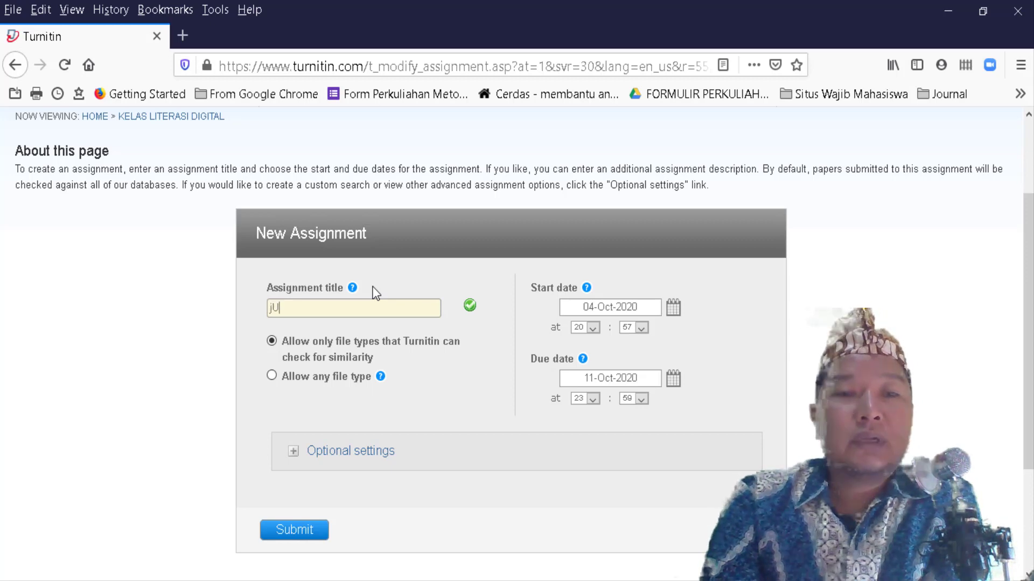
{"action": "type", "text": "j"}
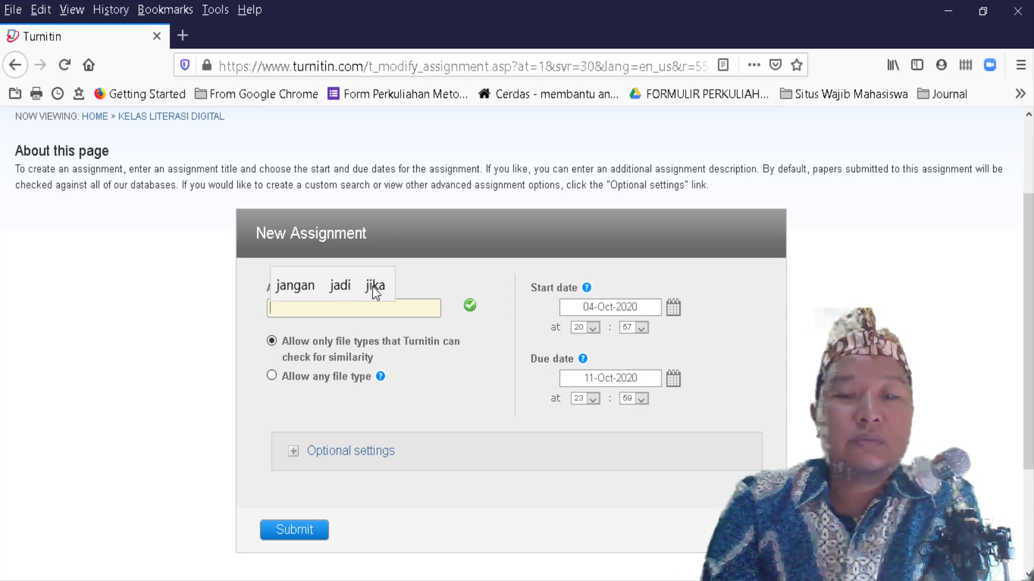
{"action": "type", "text": "URNAL"}
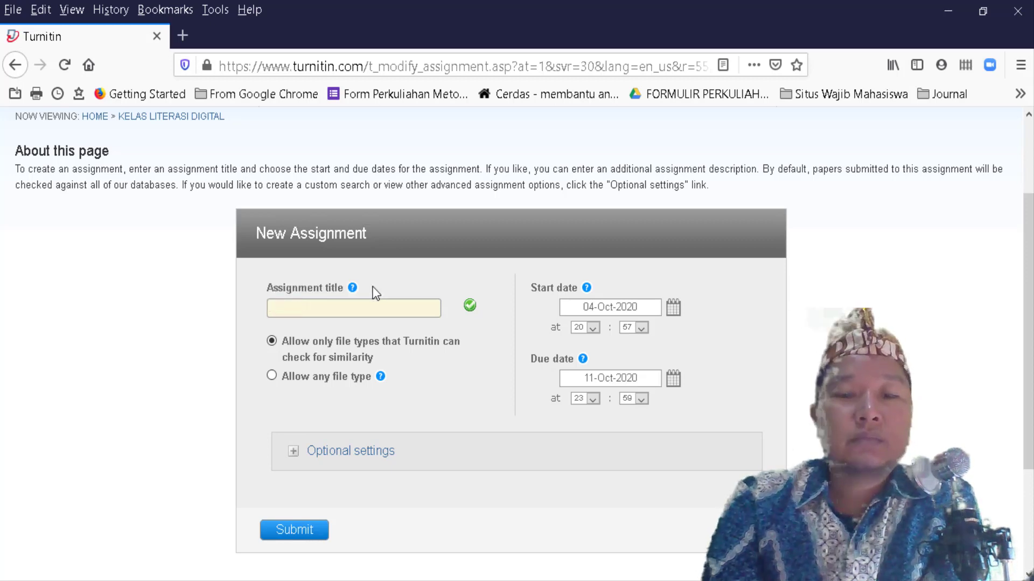
{"action": "type", "text": "rna"}
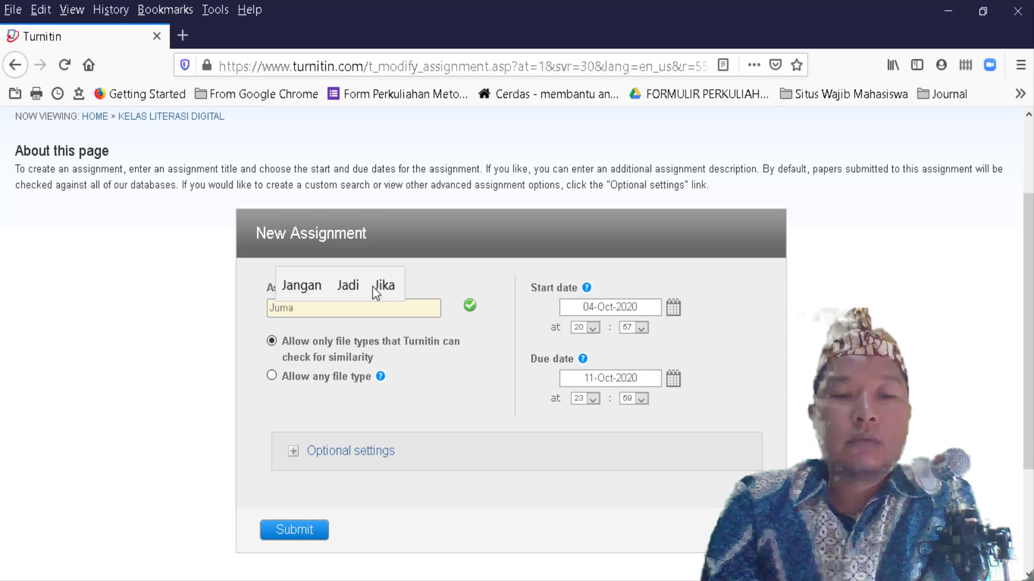
{"action": "type", "text": "l Penelitian"}
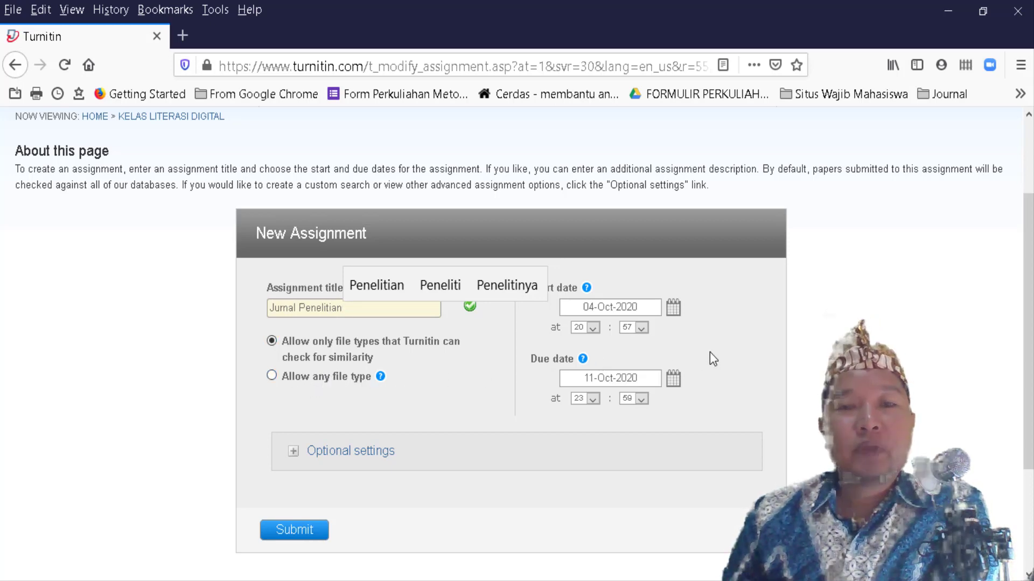
{"action": "left_click", "coordinate": [443, 351]}
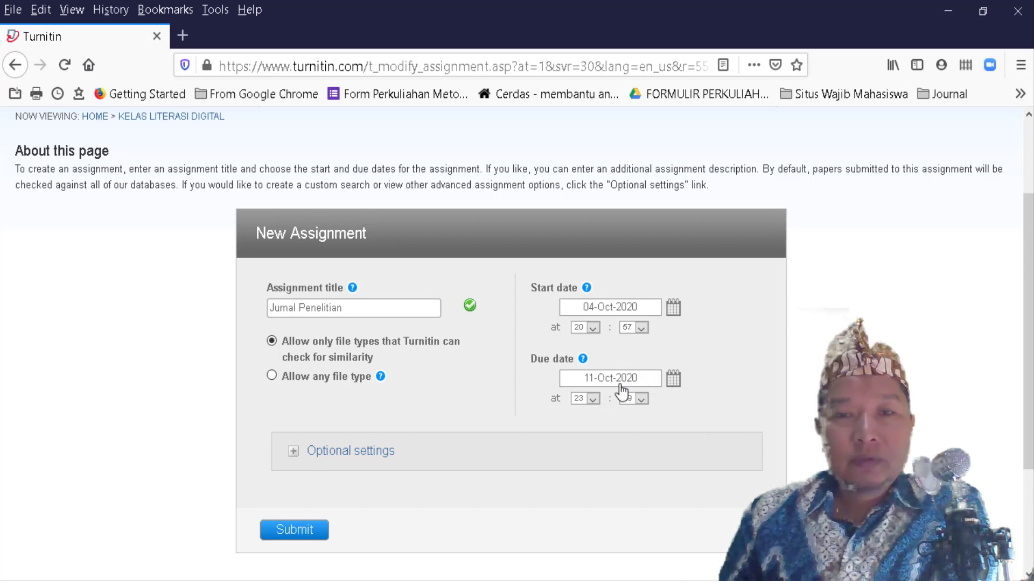
Set the assignment's due date to 31-Dec-2020 with the calendar.
{"action": "left_click", "coordinate": [674, 380]}
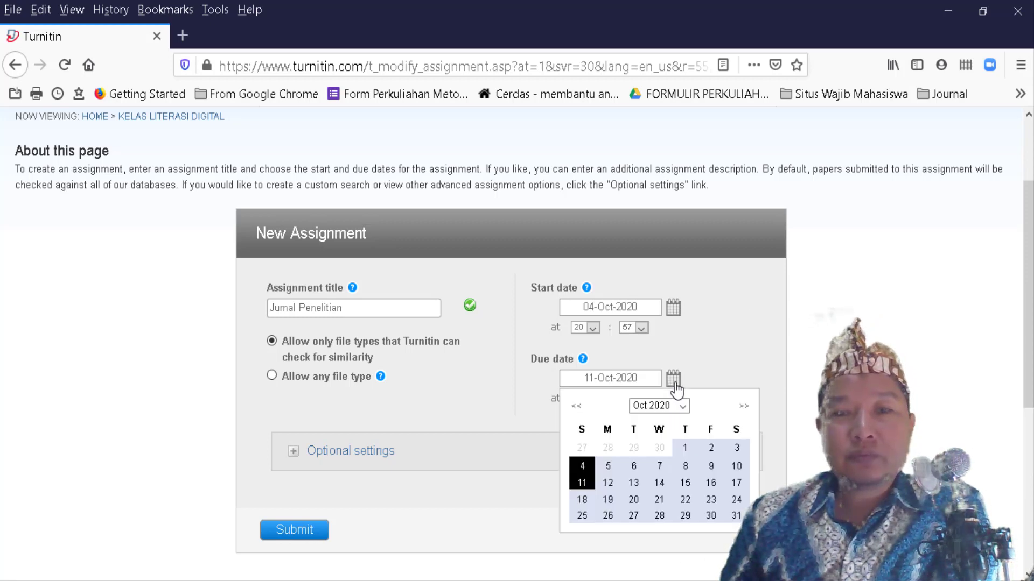
{"action": "left_click", "coordinate": [744, 407]}
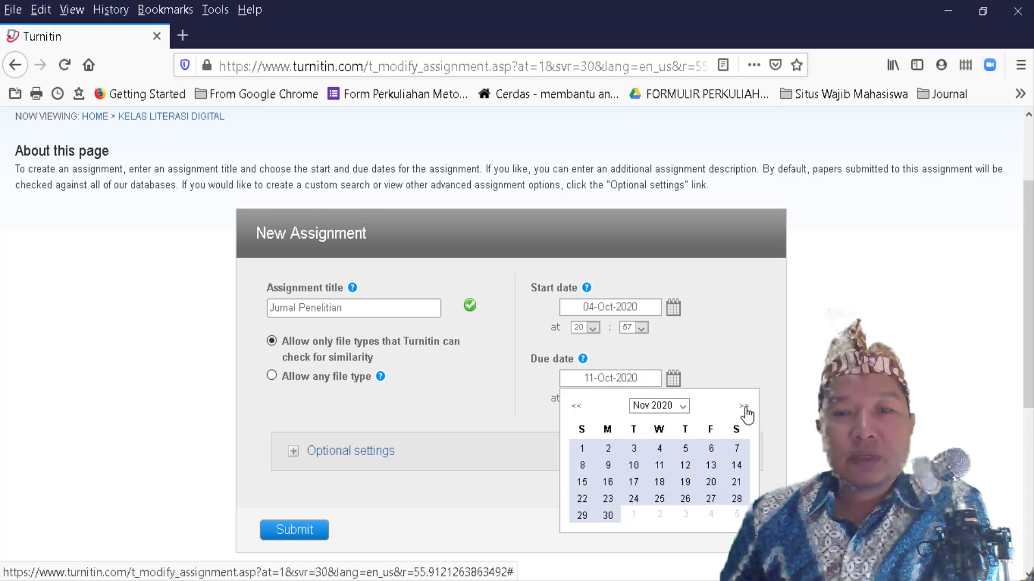
{"action": "left_click", "coordinate": [745, 408]}
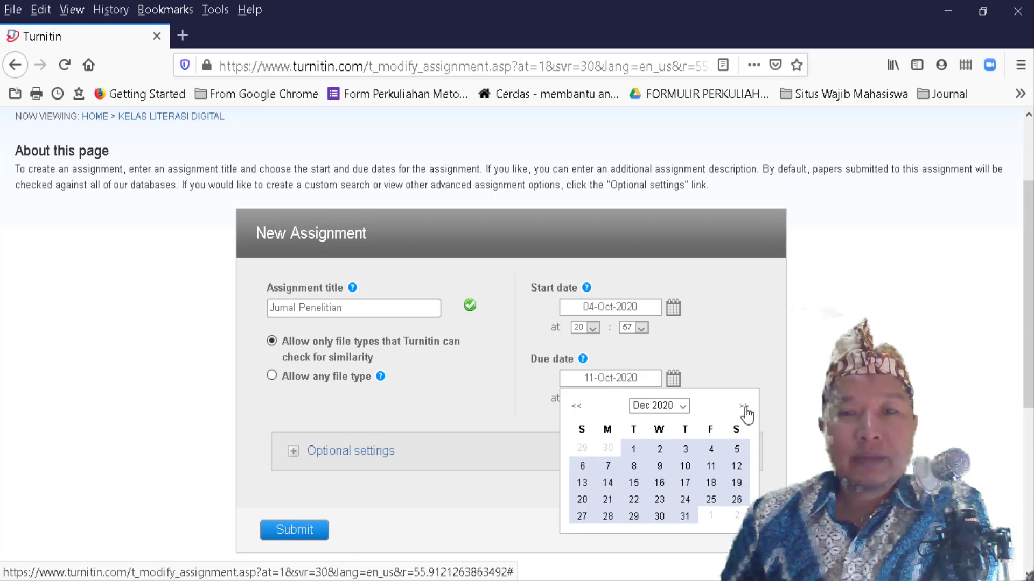
{"action": "left_click", "coordinate": [684, 518]}
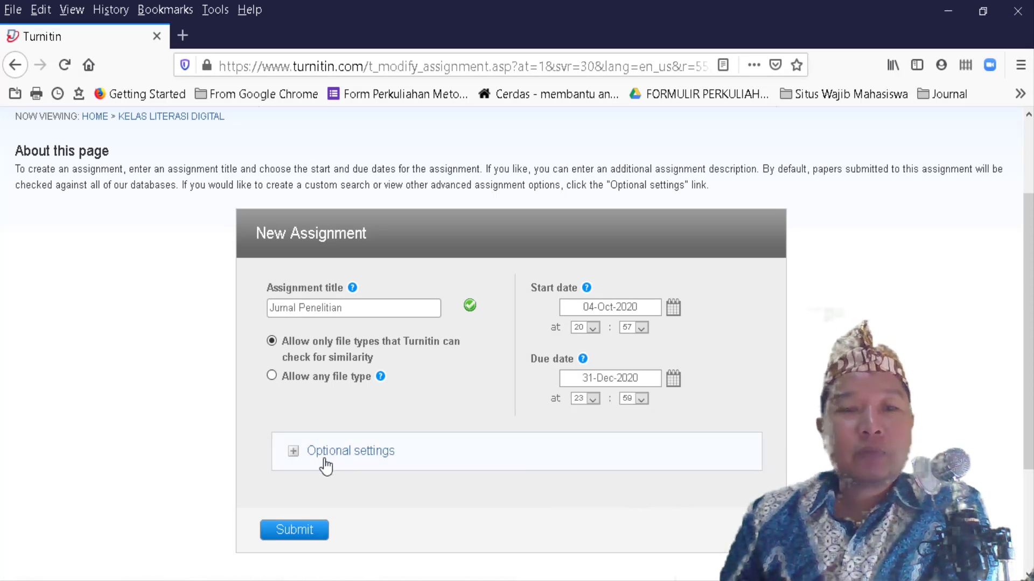
In the optional settings, enter the special instructions "Silahkan masukkan Jurnal penelitian anda dalam format MS Word" and disallow submissions after the due date.
{"action": "left_click", "coordinate": [294, 457]}
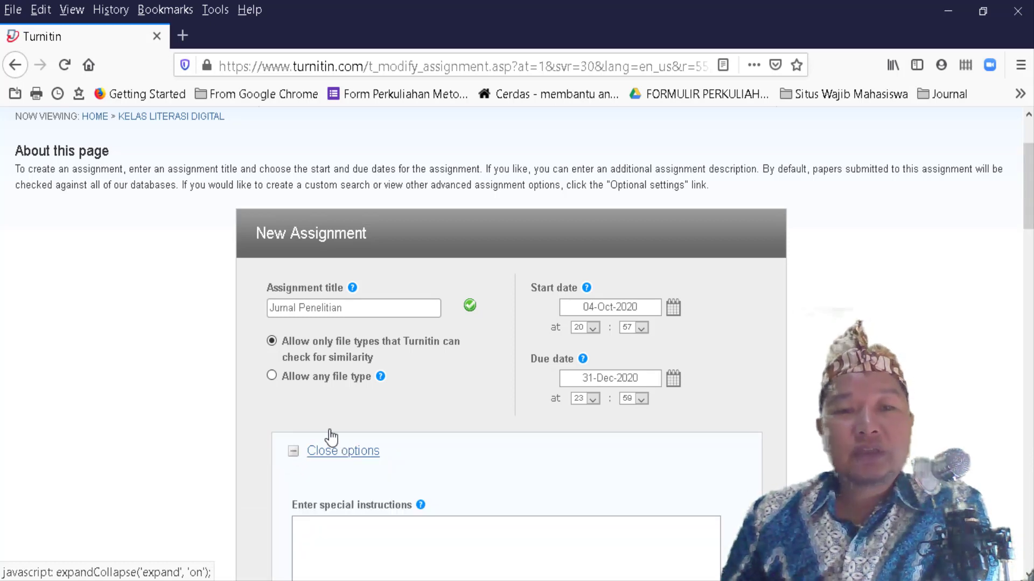
{"action": "scroll", "coordinate": [384, 395], "scroll_direction": "down", "scroll_amount": 4}
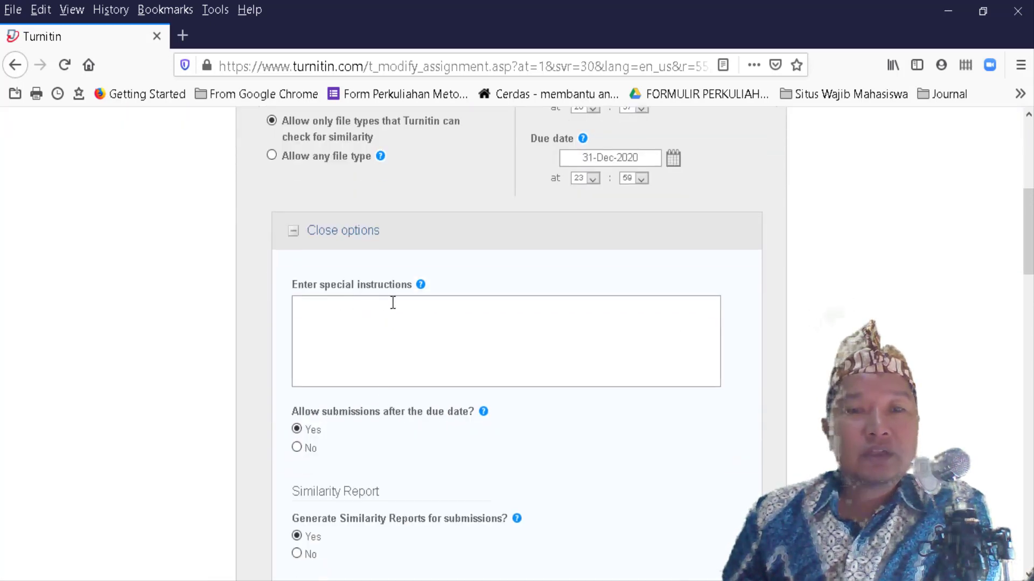
{"action": "left_click", "coordinate": [429, 307]}
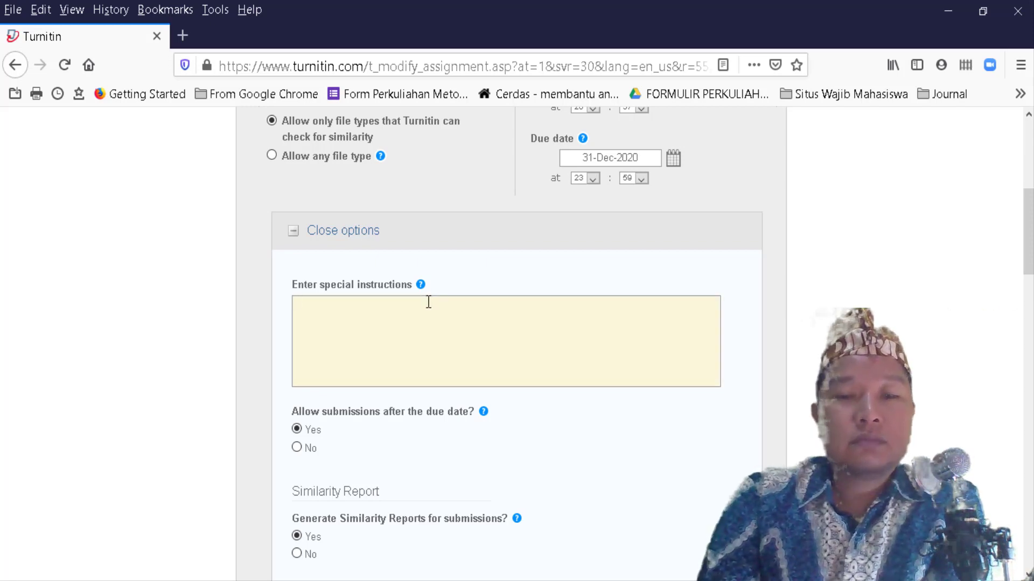
{"action": "type", "text": "Si"}
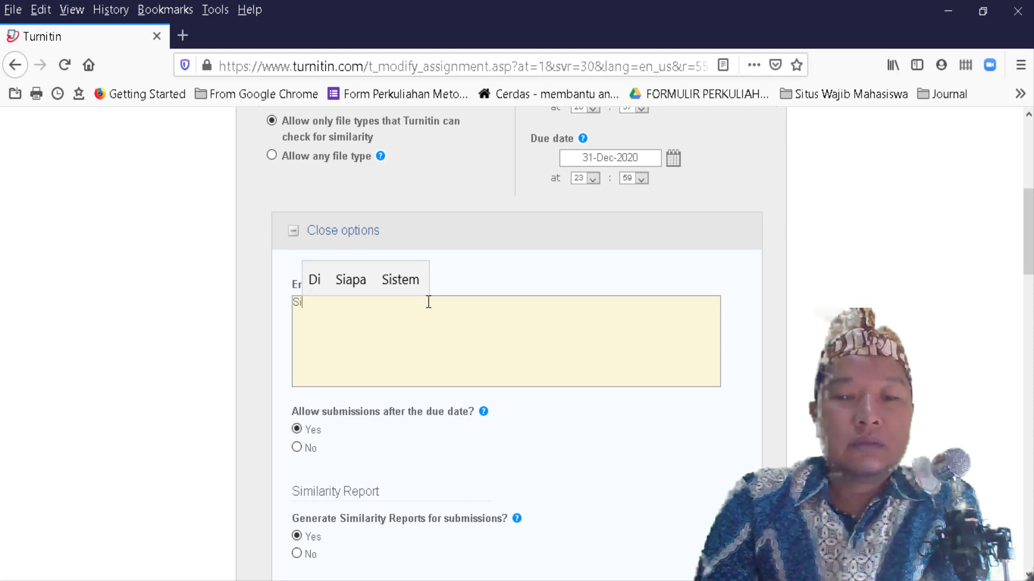
{"action": "type", "text": "lahka"}
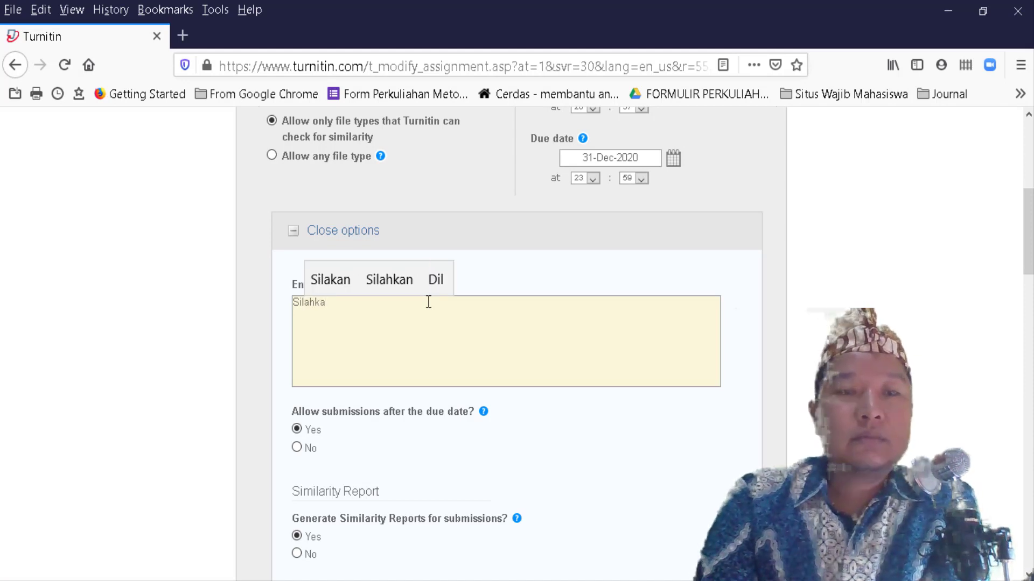
{"action": "type", "text": "n masukkan J"}
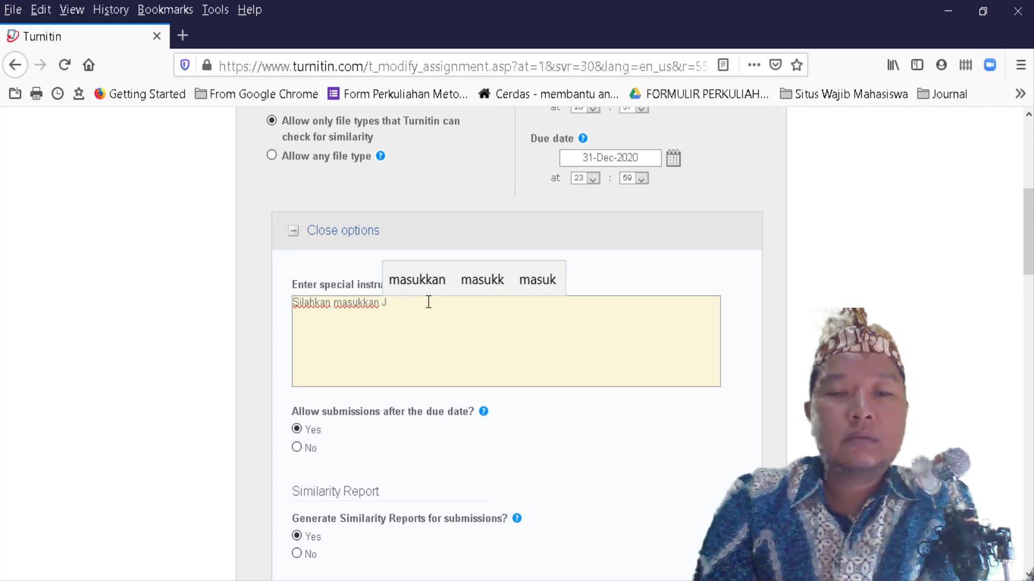
{"action": "type", "text": "urnal peneli"}
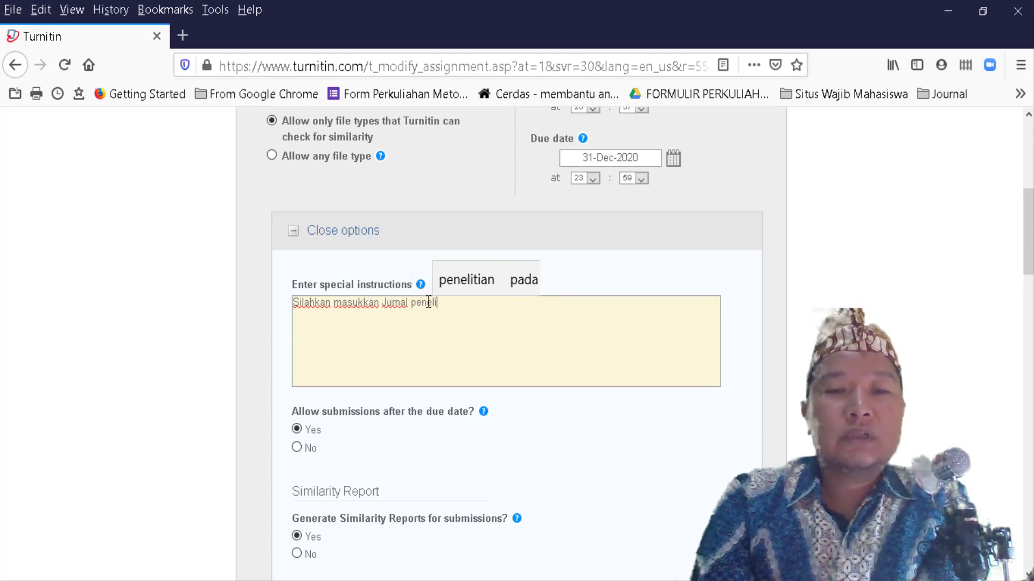
{"action": "type", "text": "tian an"}
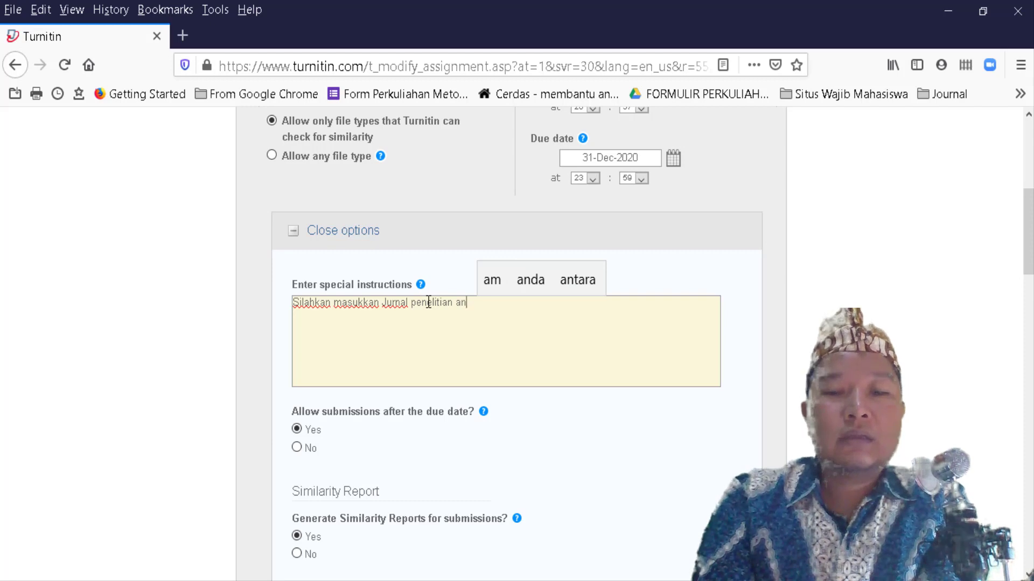
{"action": "type", "text": "da dalam fo"}
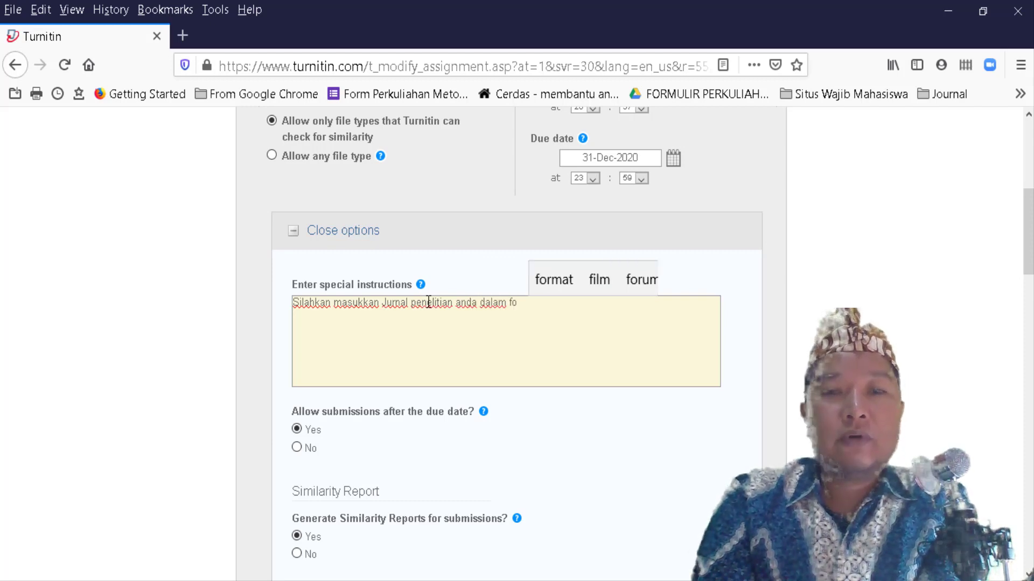
{"action": "type", "text": "rmat "}
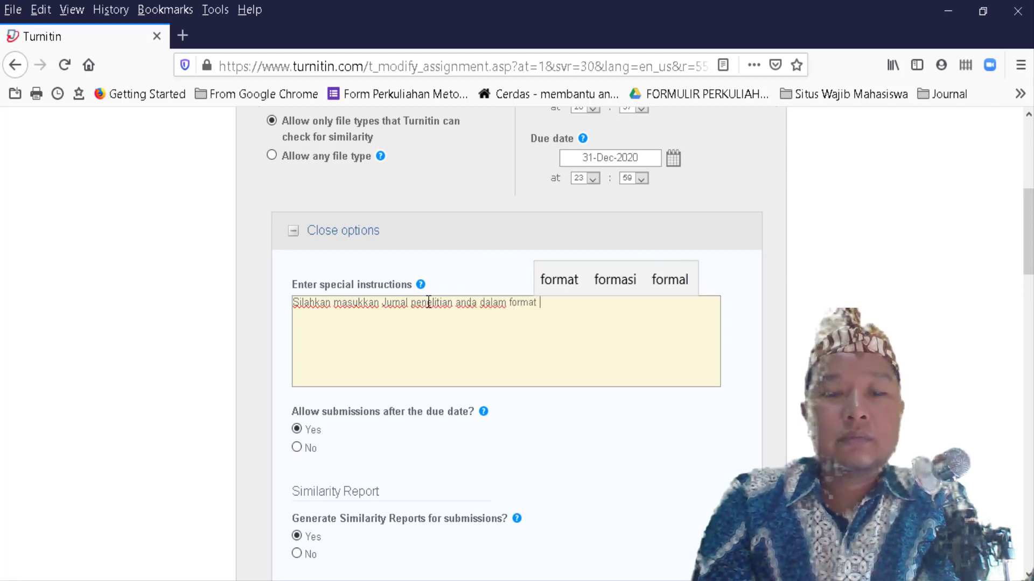
{"action": "type", "text": "MS"}
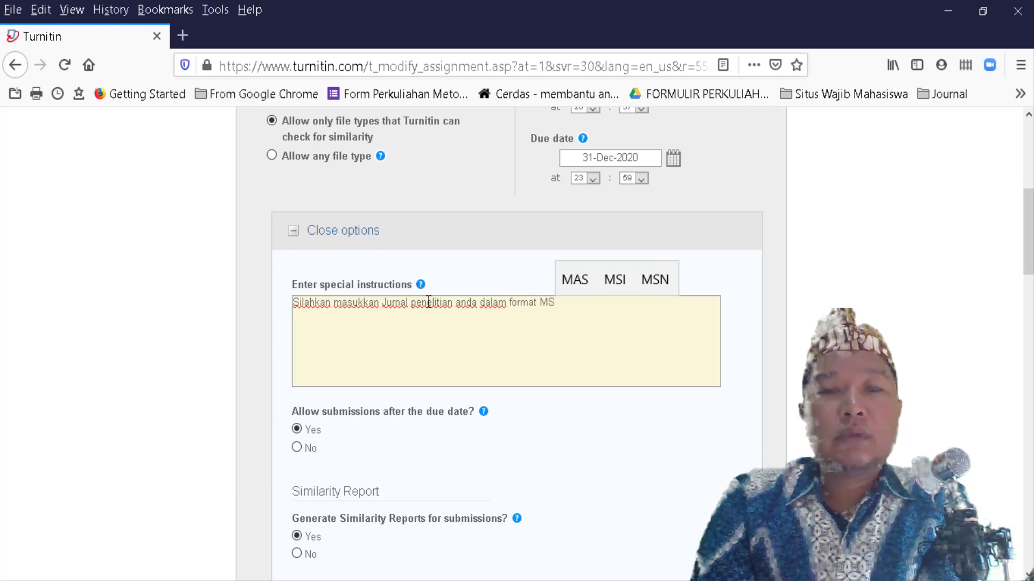
{"action": "type", "text": " Wor"}
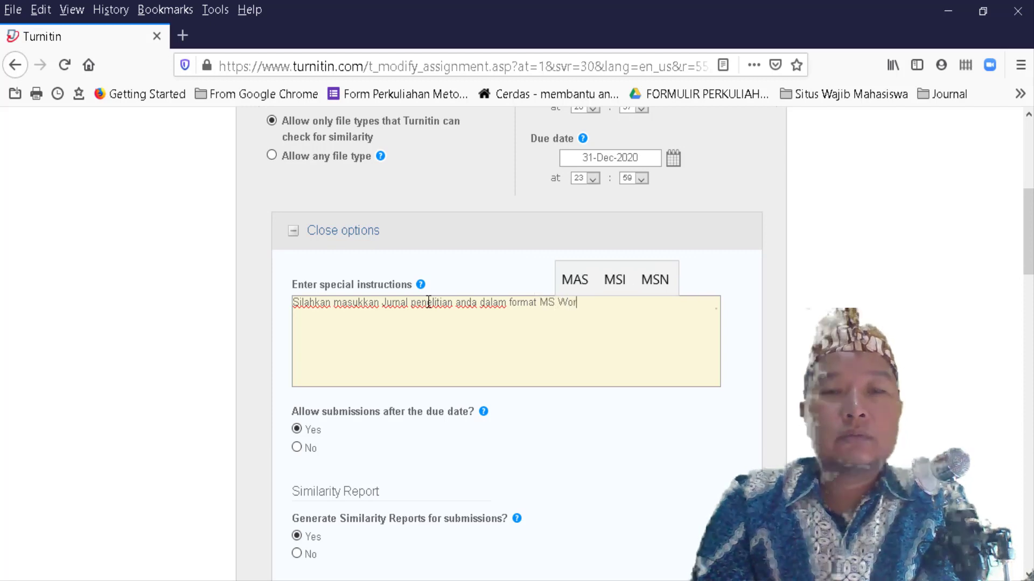
{"action": "type", "text": "d"}
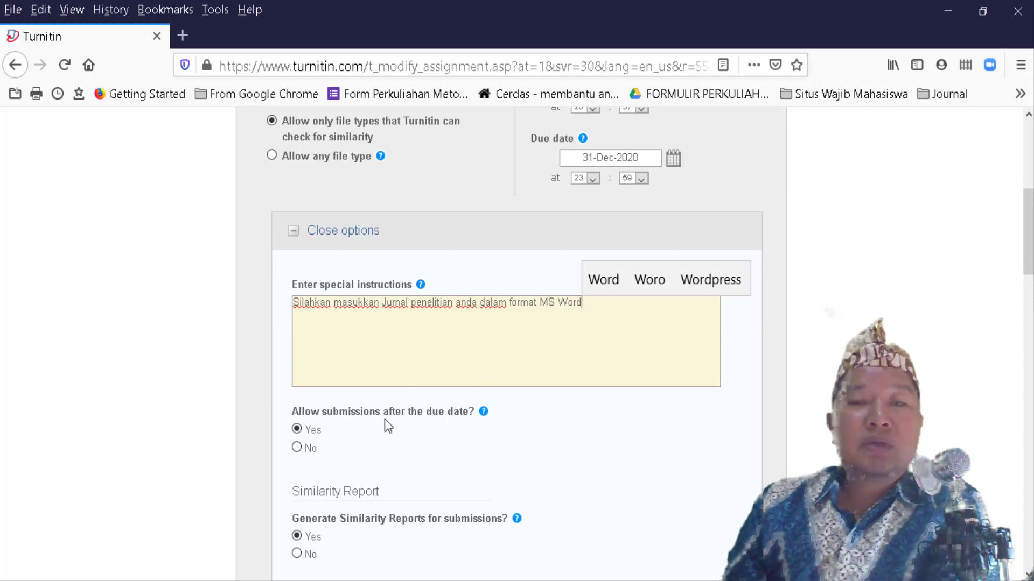
{"action": "left_click", "coordinate": [297, 447]}
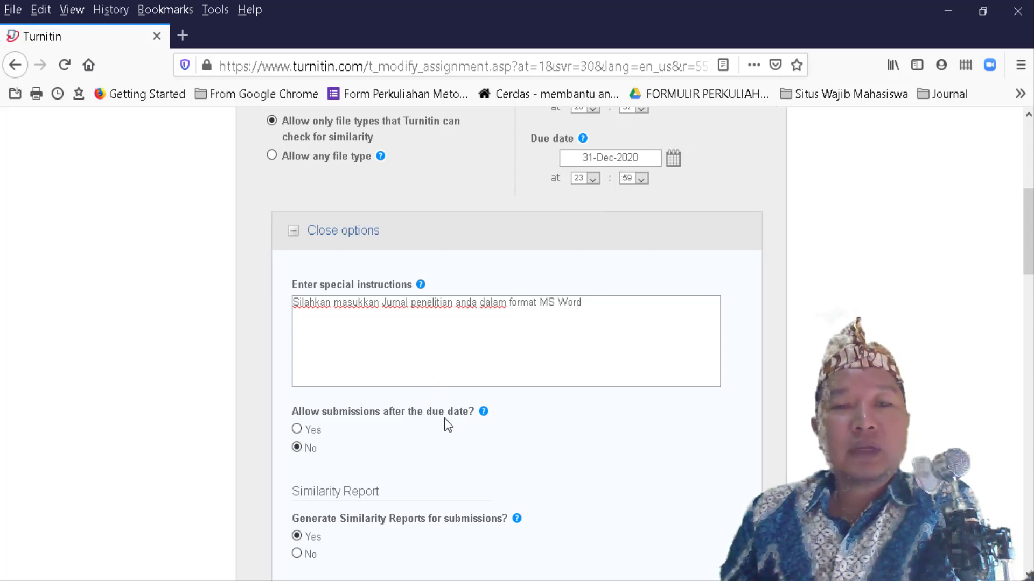
Examine the assignment's Similarity Report options for report generation timing, bibliography and quote exclusion, and the small-source exclusion threshold.
{"action": "scroll", "coordinate": [516, 409], "scroll_direction": "down", "scroll_amount": 4}
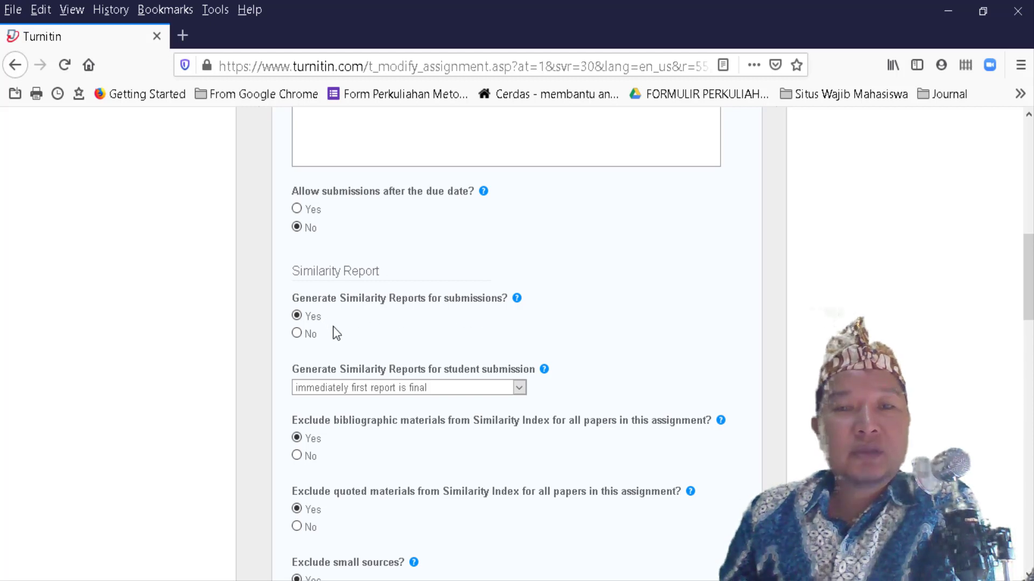
{"action": "scroll", "coordinate": [386, 340], "scroll_direction": "down", "scroll_amount": 3}
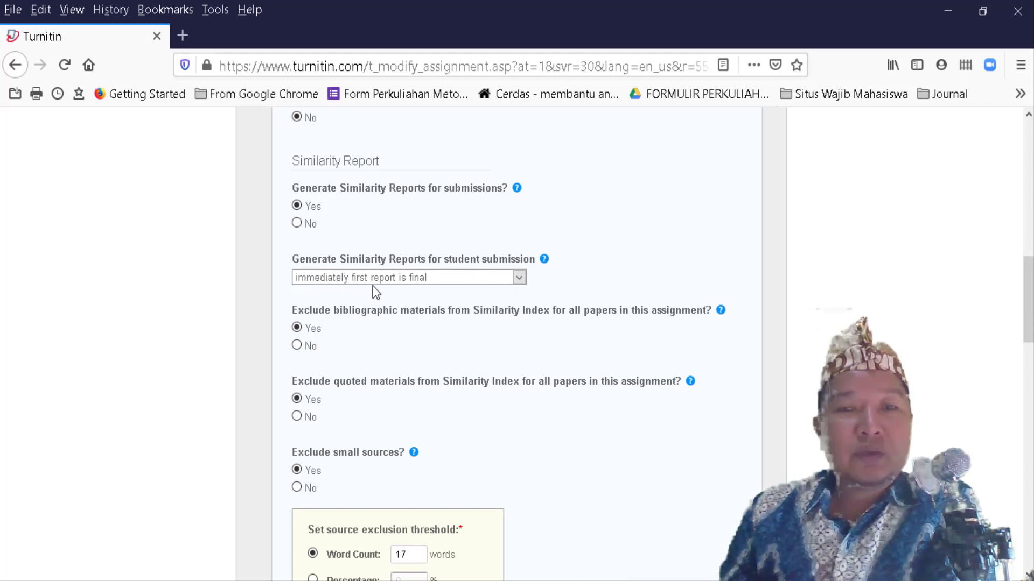
{"action": "left_click", "coordinate": [519, 277]}
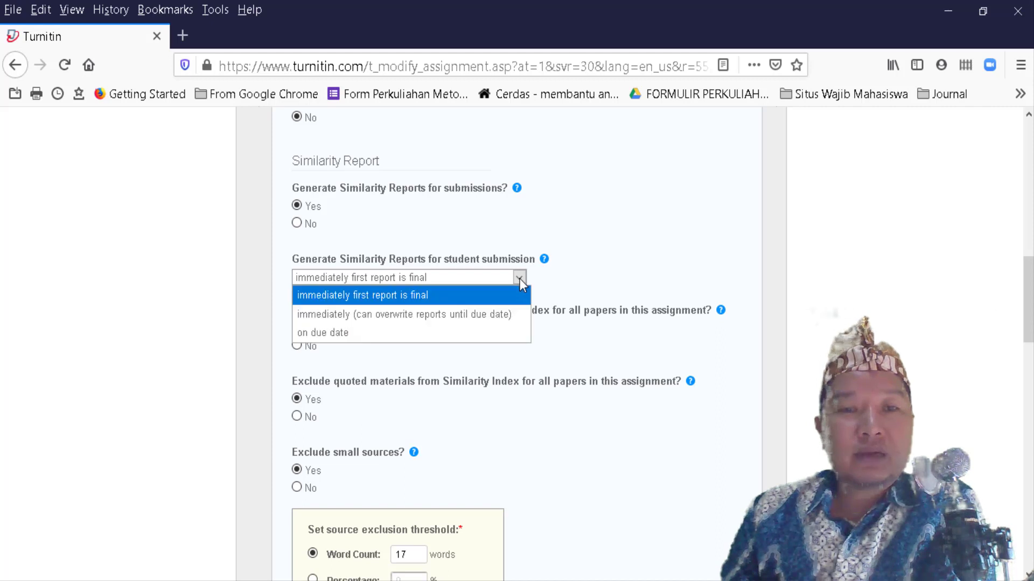
{"action": "left_click", "coordinate": [589, 266]}
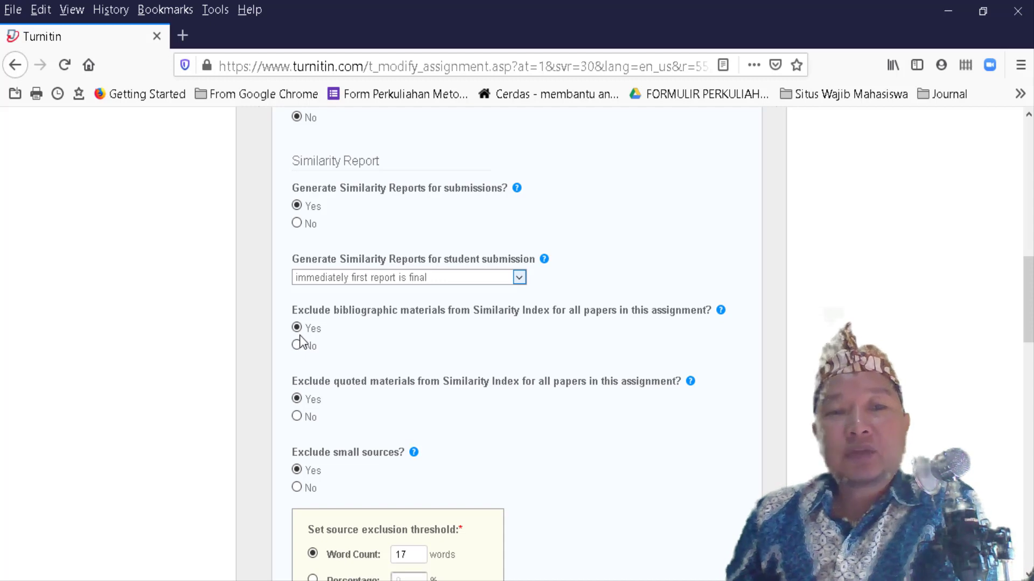
{"action": "scroll", "coordinate": [358, 334], "scroll_direction": "down", "scroll_amount": 4}
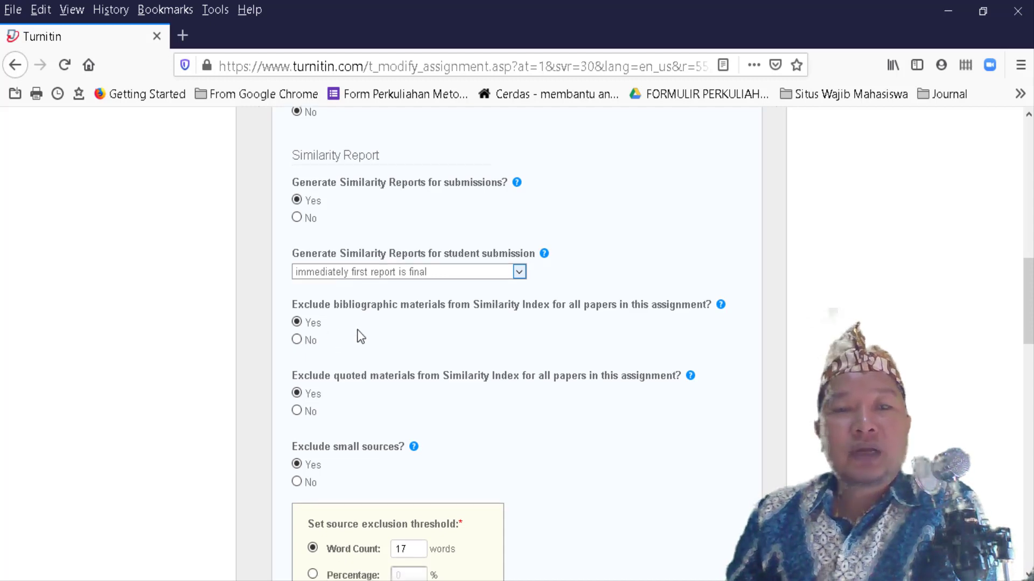
{"action": "scroll", "coordinate": [362, 270], "scroll_direction": "up", "scroll_amount": 2}
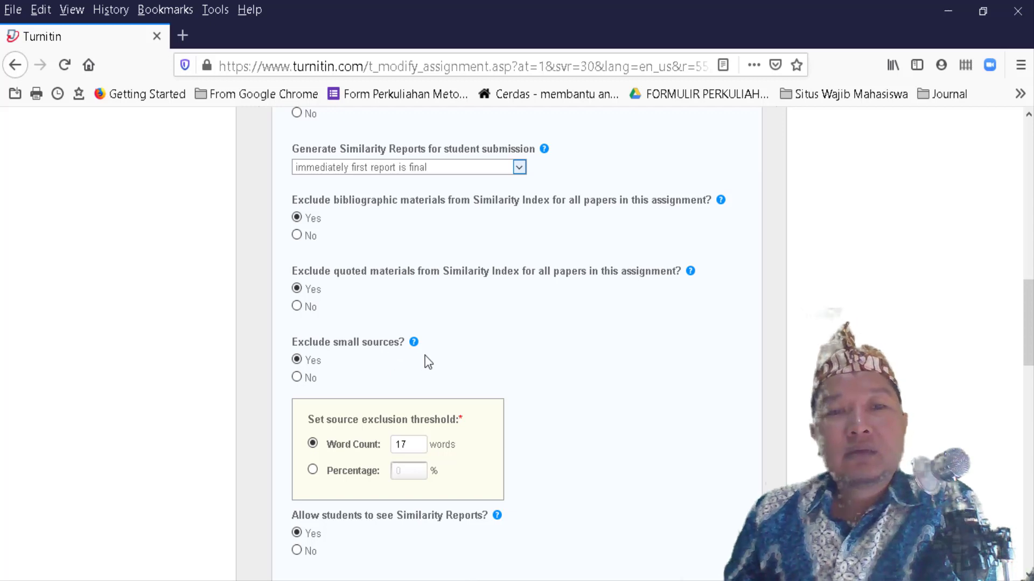
{"action": "scroll", "coordinate": [425, 363], "scroll_direction": "down", "scroll_amount": 3}
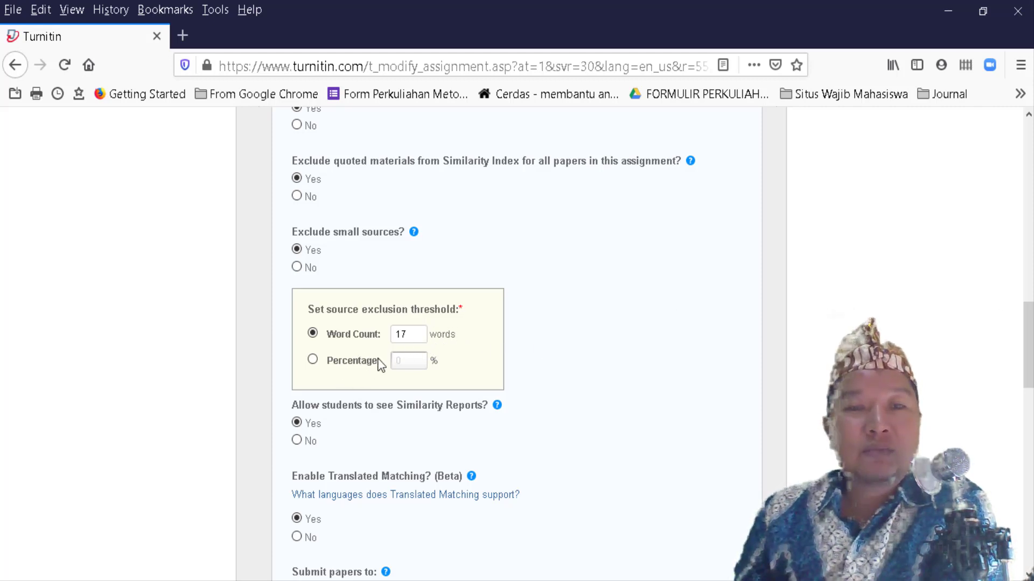
Set the small-source exclusion threshold to a word count of 20 words.
{"action": "double_click", "coordinate": [390, 333]}
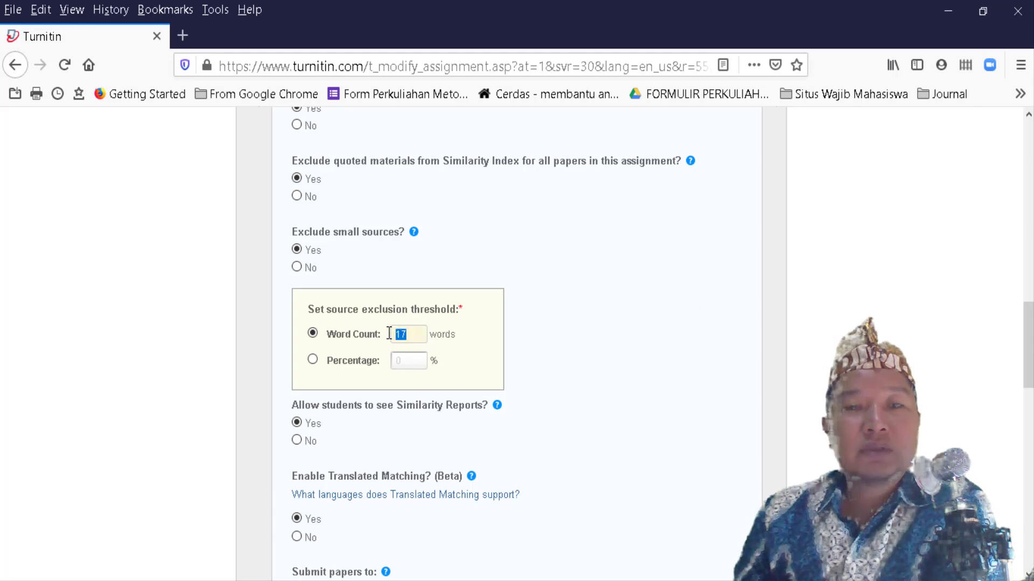
{"action": "type", "text": "20"}
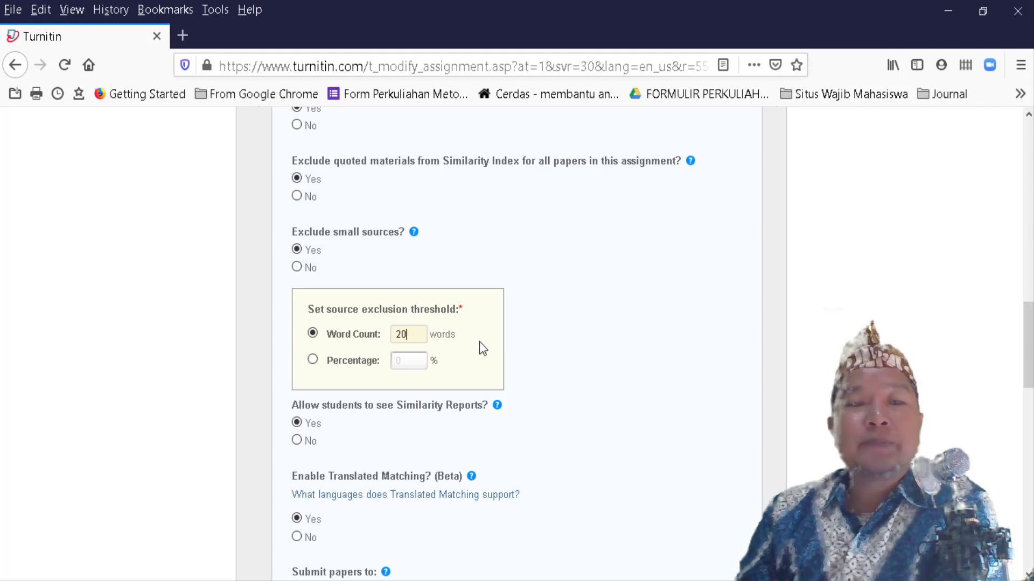
Examine the assignment's options for student access to Similarity Reports, translated matching, the paper repository choices and the search sources.
{"action": "scroll", "coordinate": [479, 339], "scroll_direction": "down", "scroll_amount": 2}
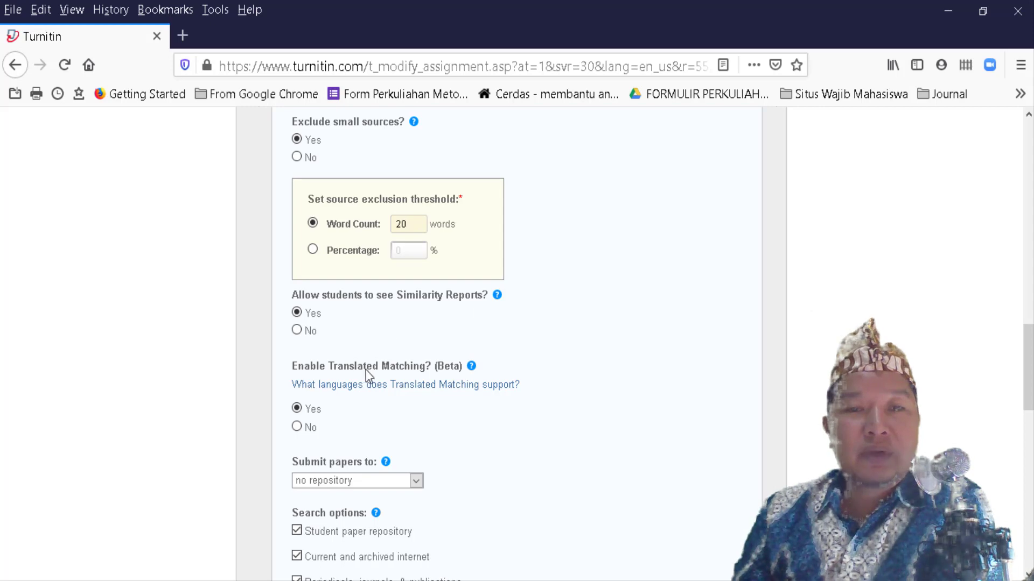
{"action": "scroll", "coordinate": [389, 371], "scroll_direction": "down", "scroll_amount": 2}
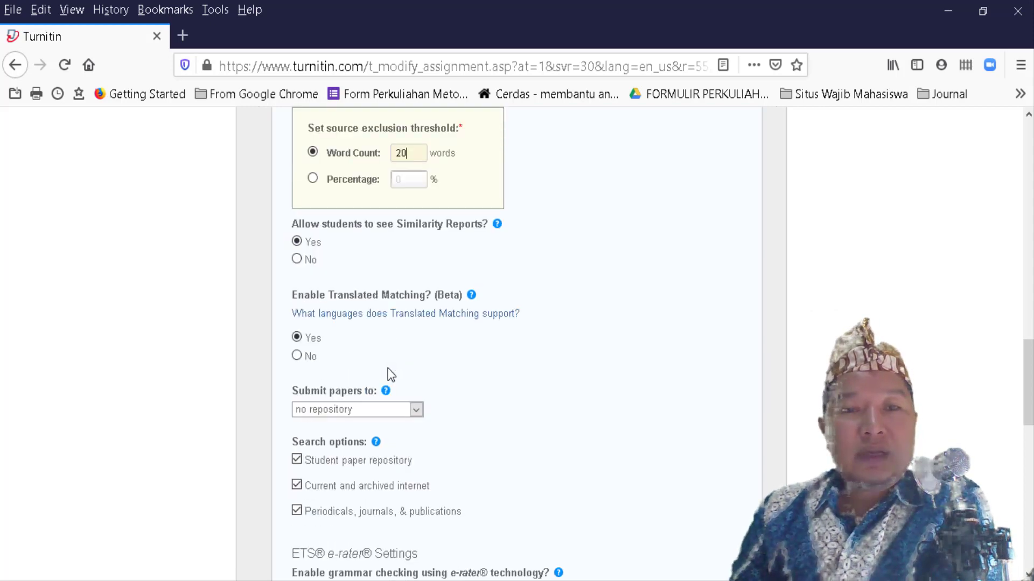
{"action": "scroll", "coordinate": [391, 372], "scroll_direction": "down", "scroll_amount": 1}
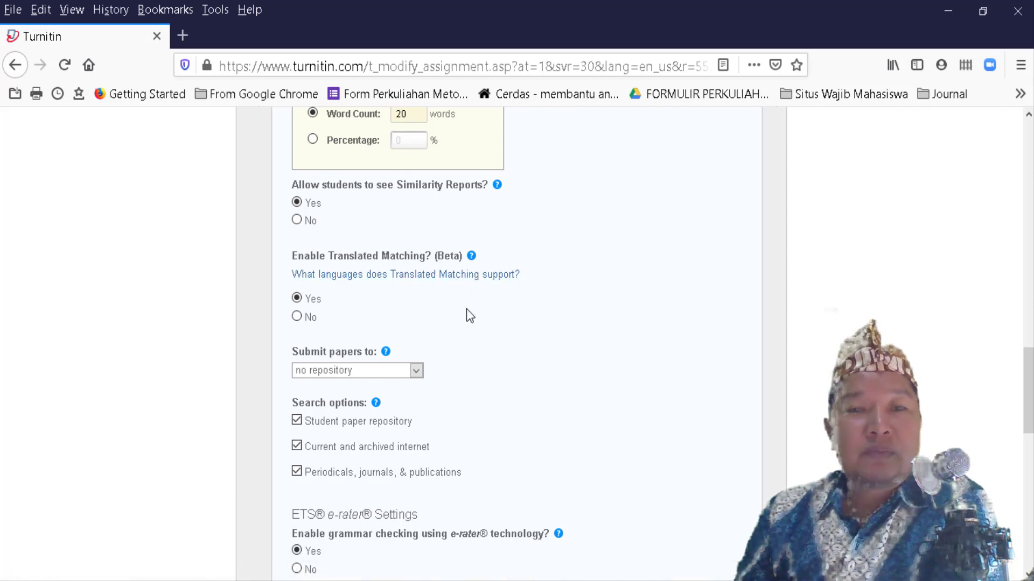
{"action": "scroll", "coordinate": [466, 311], "scroll_direction": "down", "scroll_amount": 2}
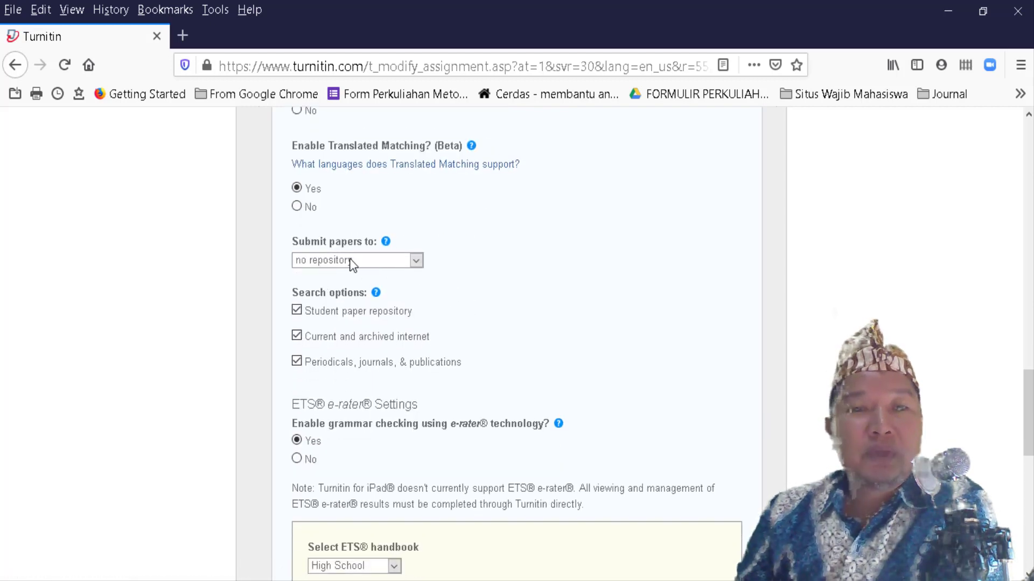
{"action": "left_click", "coordinate": [416, 261]}
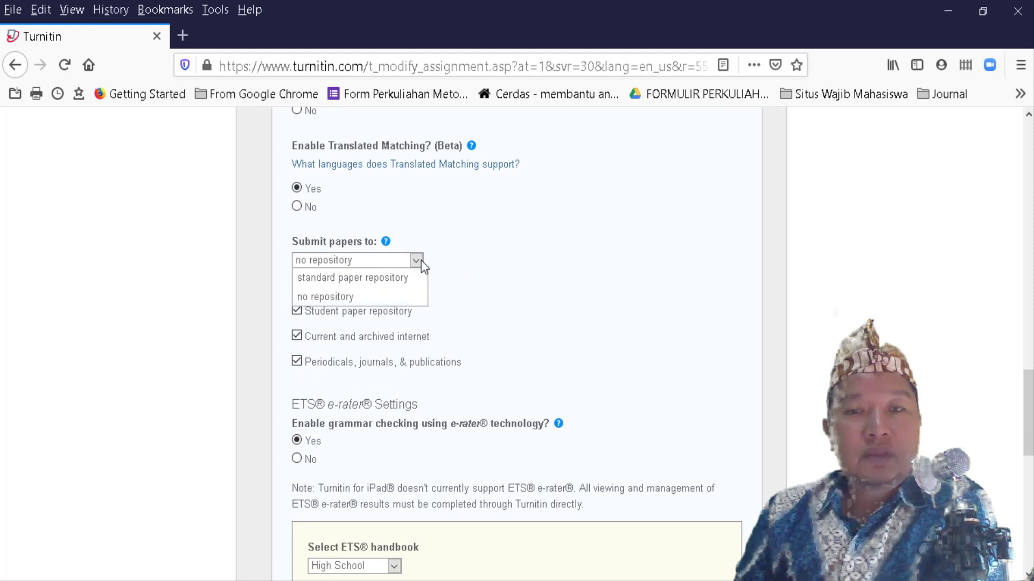
{"action": "left_click", "coordinate": [465, 263]}
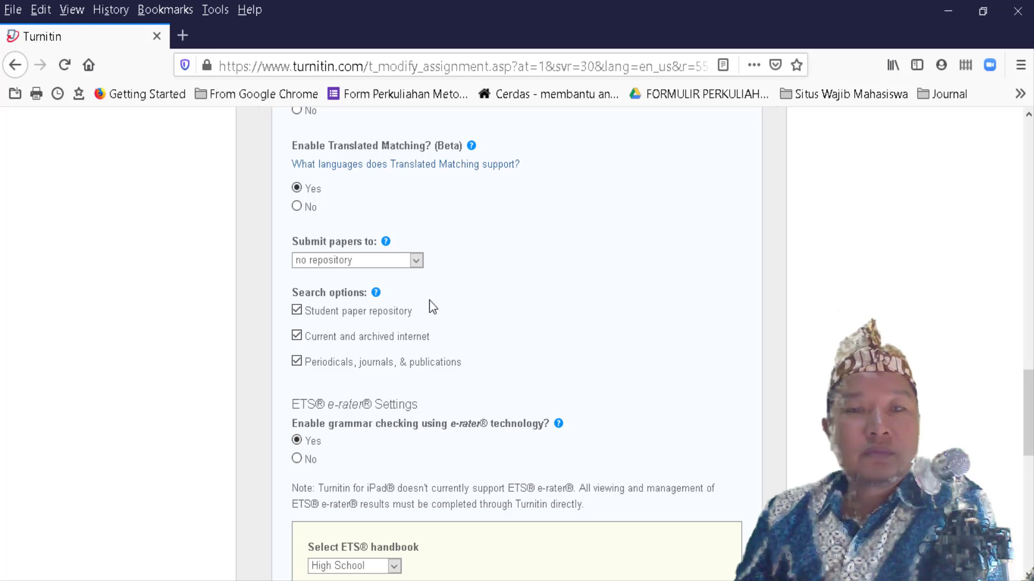
{"action": "scroll", "coordinate": [429, 305], "scroll_direction": "down", "scroll_amount": 2}
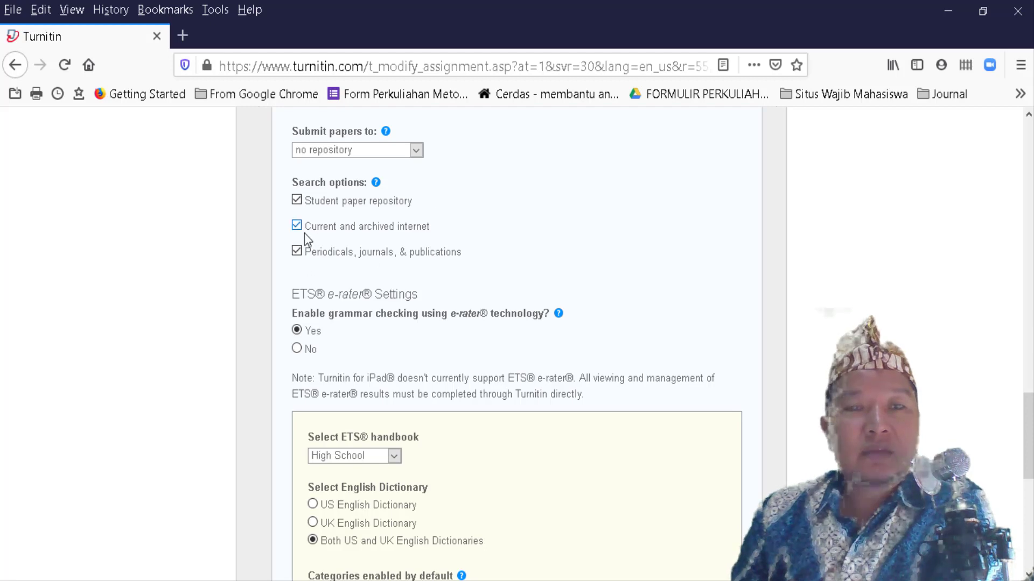
{"action": "scroll", "coordinate": [371, 254], "scroll_direction": "down", "scroll_amount": 1}
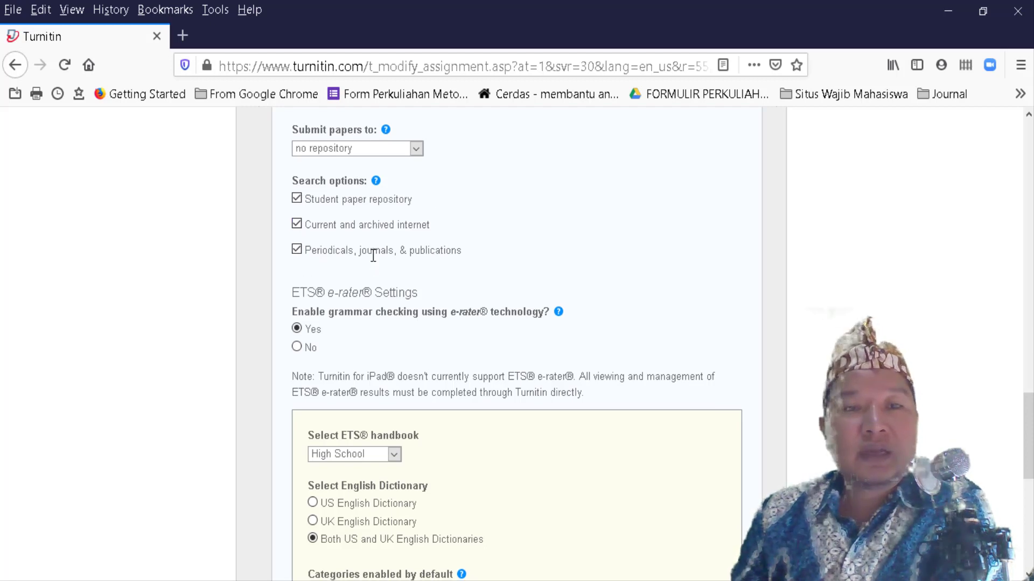
Select the Advanced ETS handbook for e-rater grammar checking and submit the form to create the assignment.
{"action": "scroll", "coordinate": [371, 253], "scroll_direction": "down", "scroll_amount": 2}
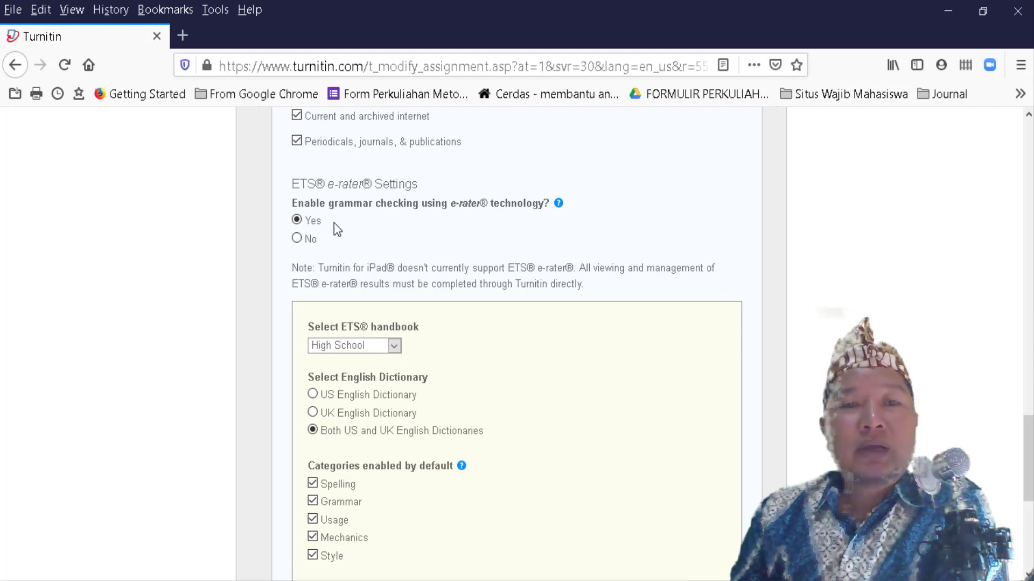
{"action": "scroll", "coordinate": [372, 222], "scroll_direction": "down", "scroll_amount": 4}
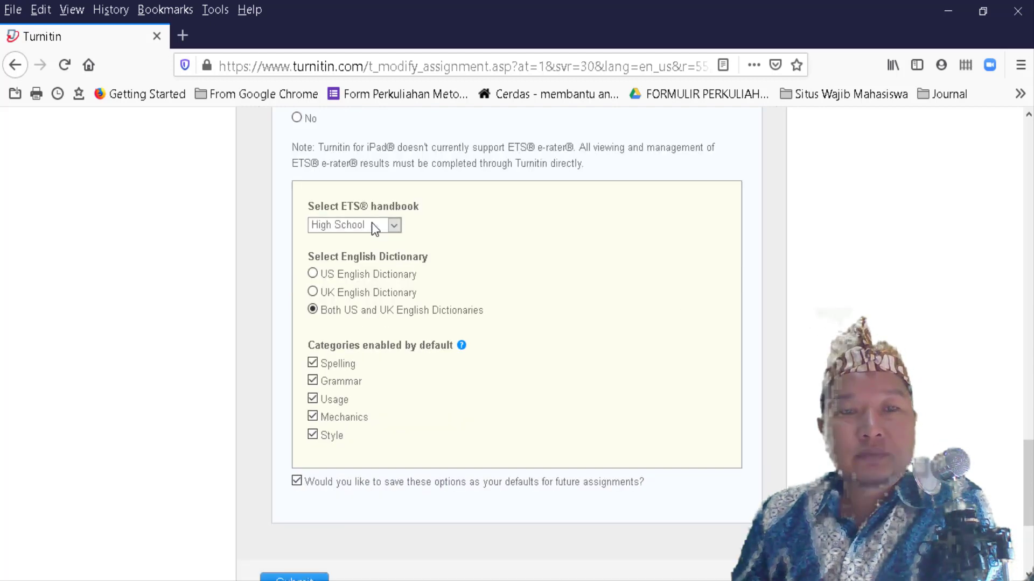
{"action": "scroll", "coordinate": [395, 189], "scroll_direction": "up", "scroll_amount": 1}
{"action": "scroll", "coordinate": [377, 189], "scroll_direction": "up", "scroll_amount": 1}
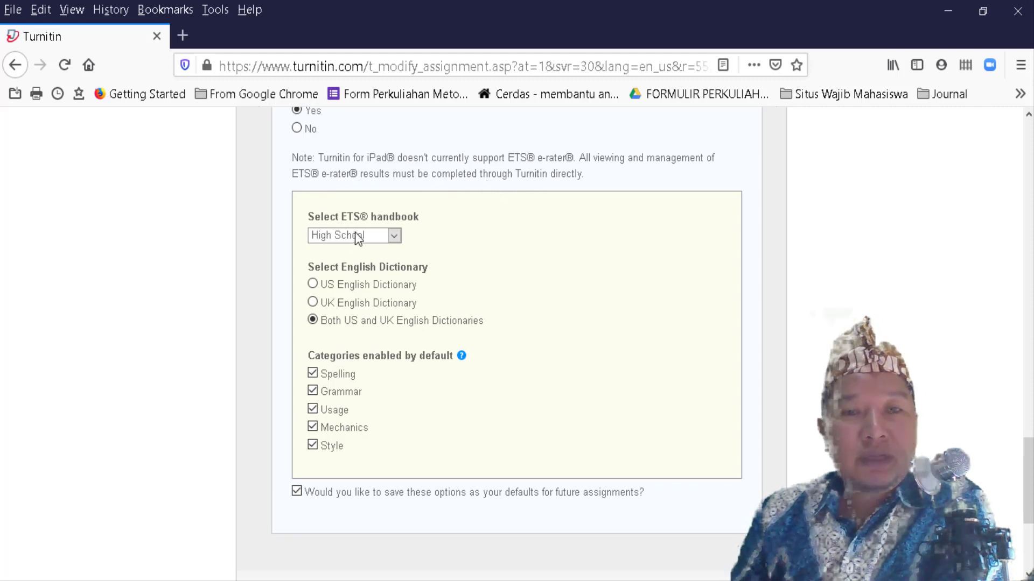
{"action": "left_click", "coordinate": [395, 235]}
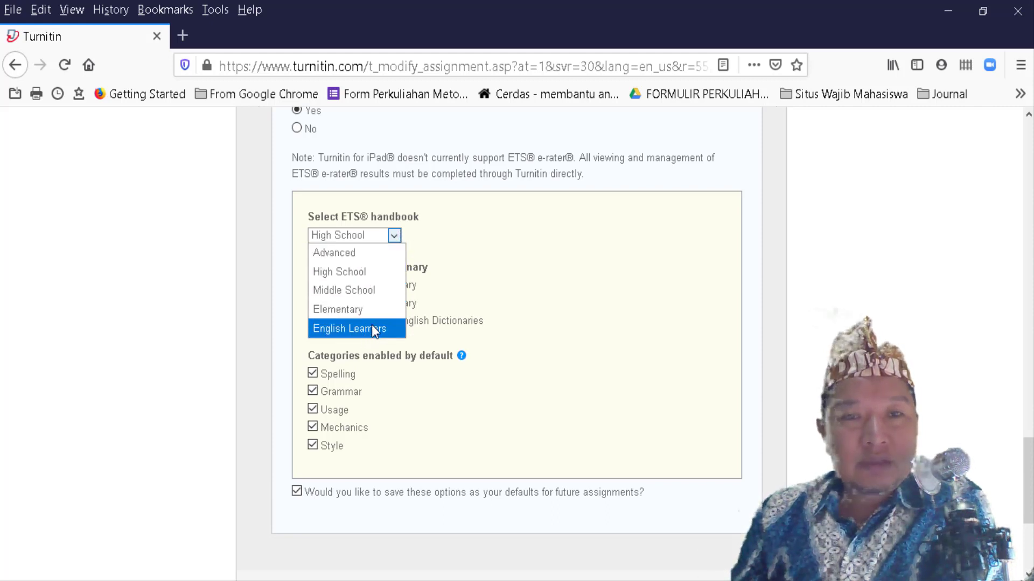
{"action": "left_click", "coordinate": [354, 257]}
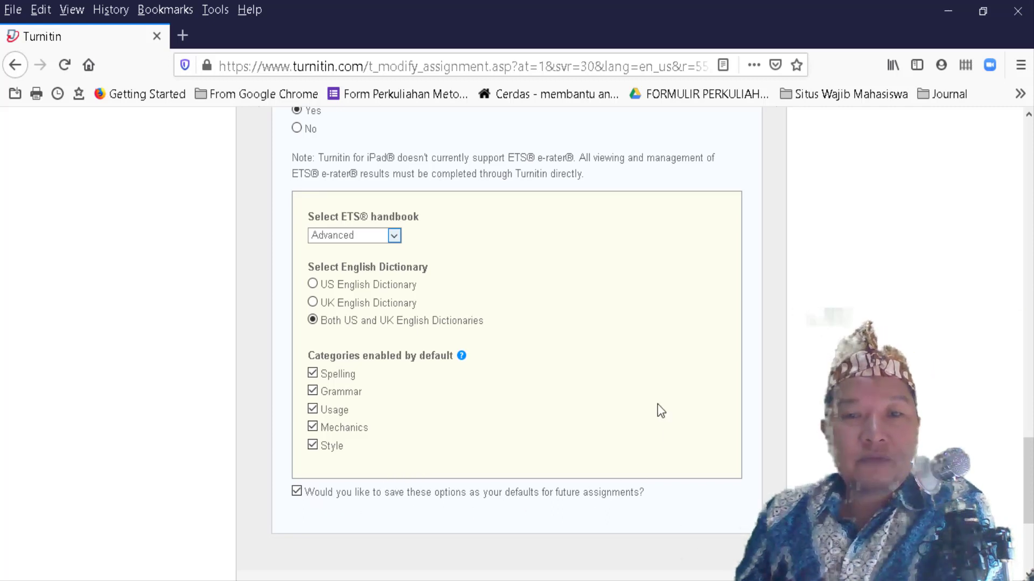
{"action": "scroll", "coordinate": [657, 409], "scroll_direction": "down", "scroll_amount": 4}
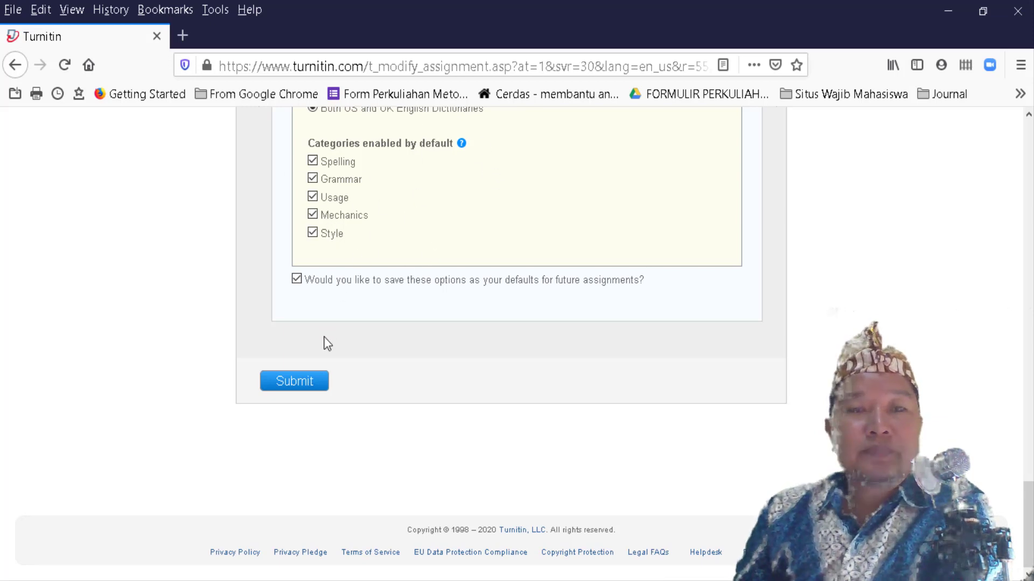
{"action": "left_click", "coordinate": [294, 382]}
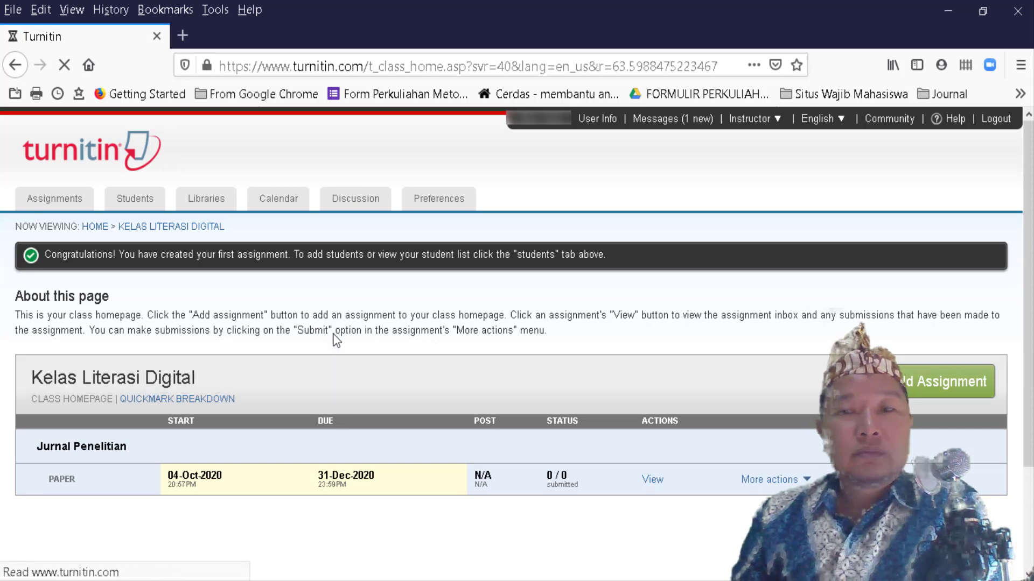
Open the Single File Upload form for submitting a paper to the Jurnal Penelitian assignment and look over its fields.
{"action": "scroll", "coordinate": [334, 331], "scroll_direction": "down", "scroll_amount": 3}
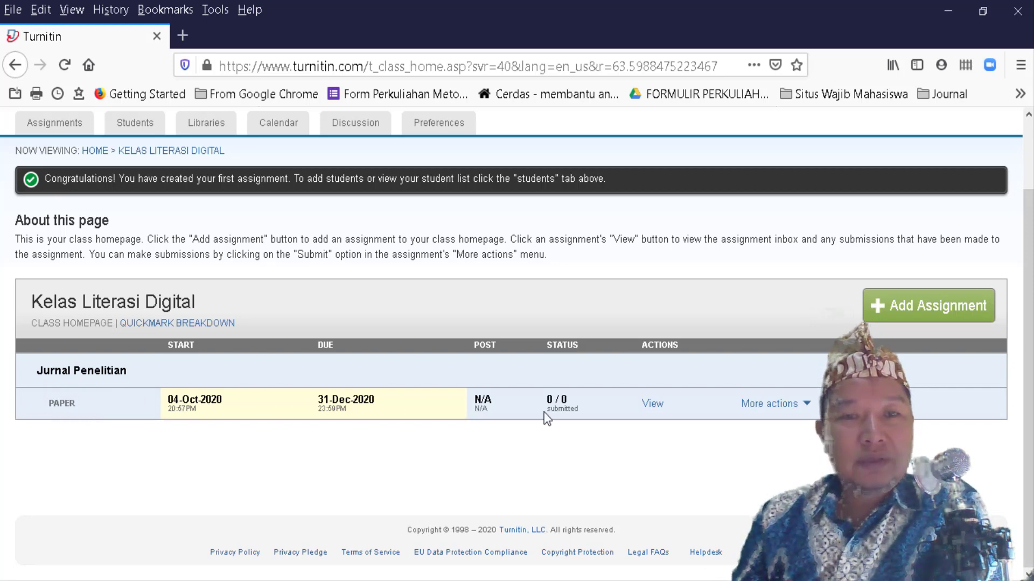
{"action": "left_click", "coordinate": [807, 406]}
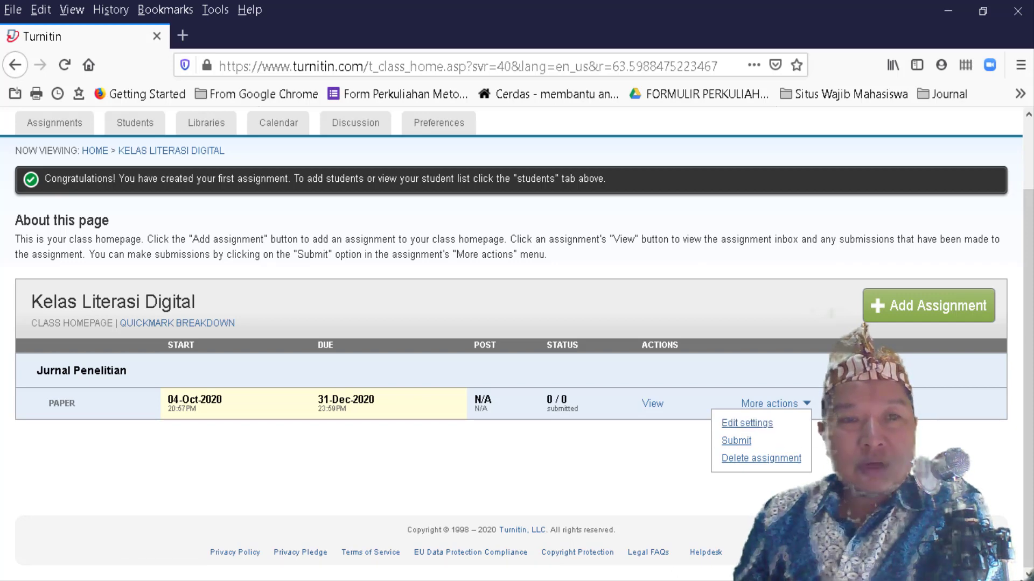
{"action": "left_click", "coordinate": [730, 443]}
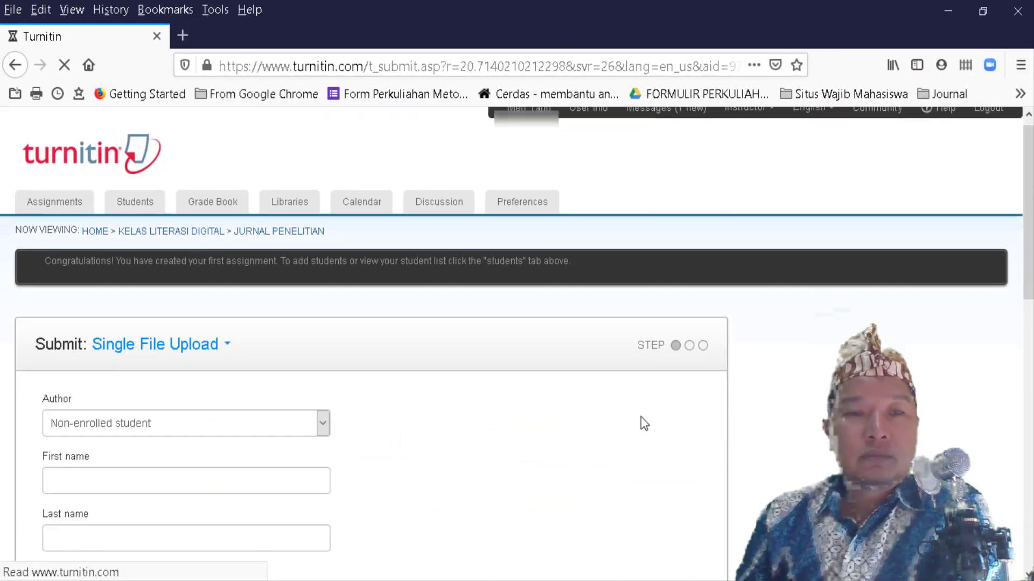
{"action": "scroll", "coordinate": [641, 417], "scroll_direction": "down", "scroll_amount": 3}
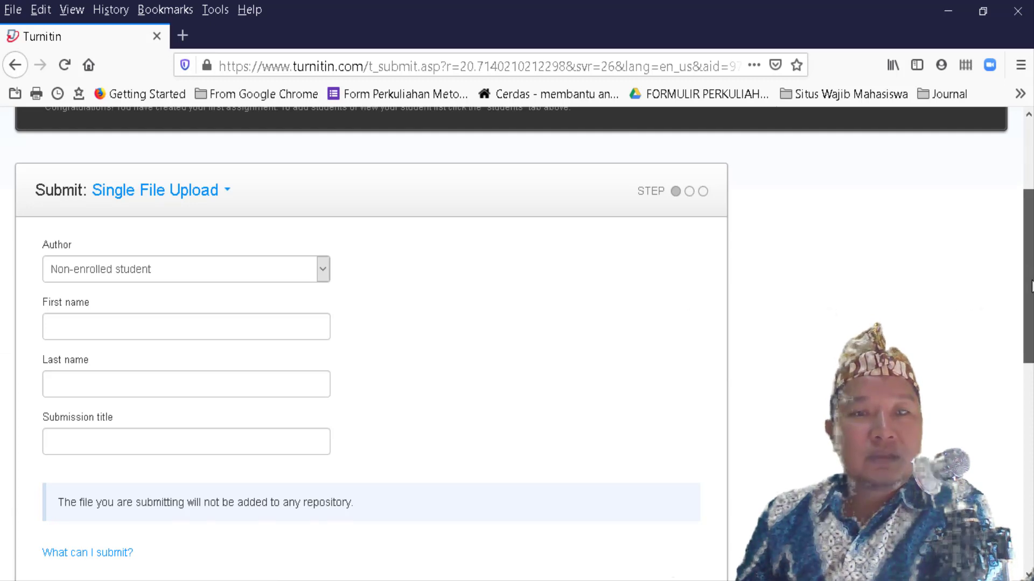
{"action": "scroll", "coordinate": [1030, 334], "scroll_direction": "down", "scroll_amount": 1}
{"action": "scroll", "coordinate": [1029, 397], "scroll_direction": "down", "scroll_amount": 5}
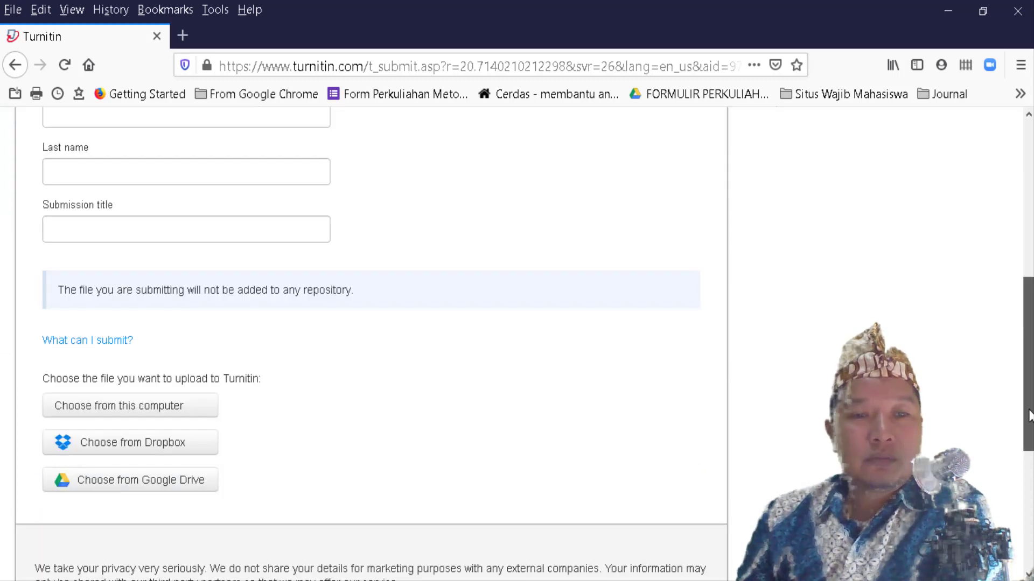
{"action": "scroll", "coordinate": [323, 192], "scroll_direction": "up", "scroll_amount": 5}
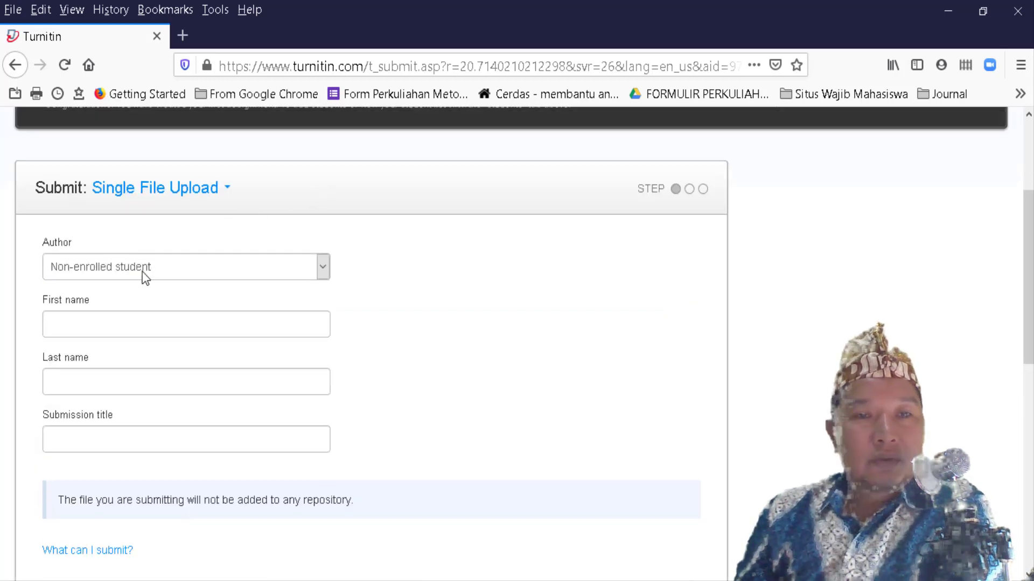
Keep Non-enrolled student as the submission's author type and enter the author's first and last names.
{"action": "left_click", "coordinate": [323, 269]}
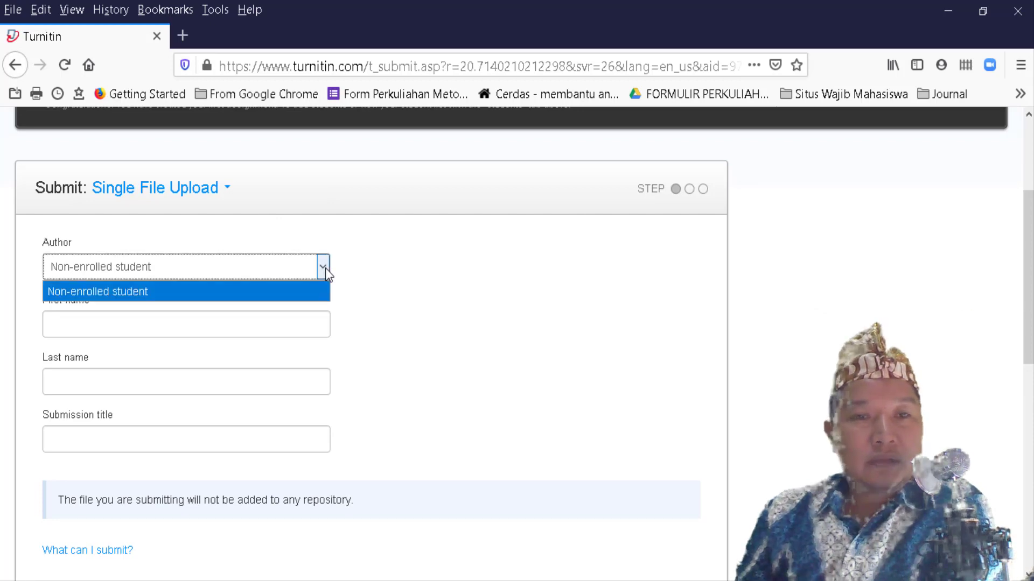
{"action": "left_click", "coordinate": [369, 253]}
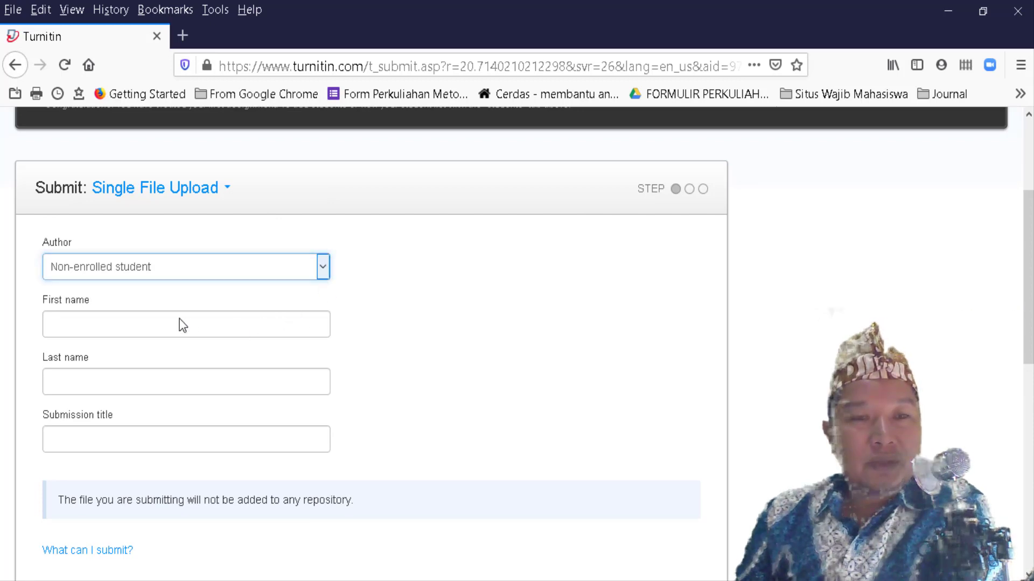
{"action": "left_click_drag", "start_coordinate": [1029, 256], "coordinate": [1029, 232]}
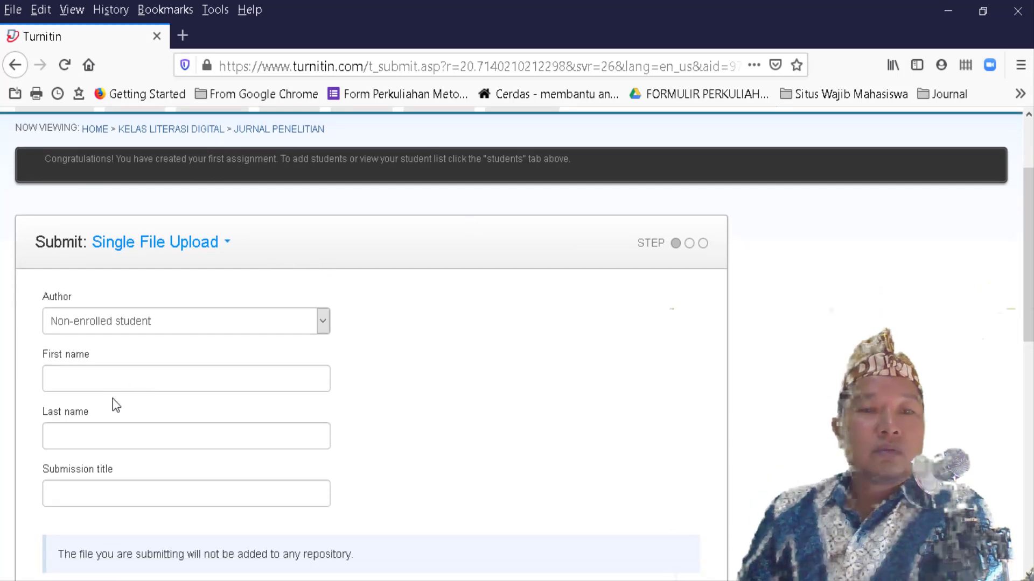
{"action": "left_click", "coordinate": [123, 379]}
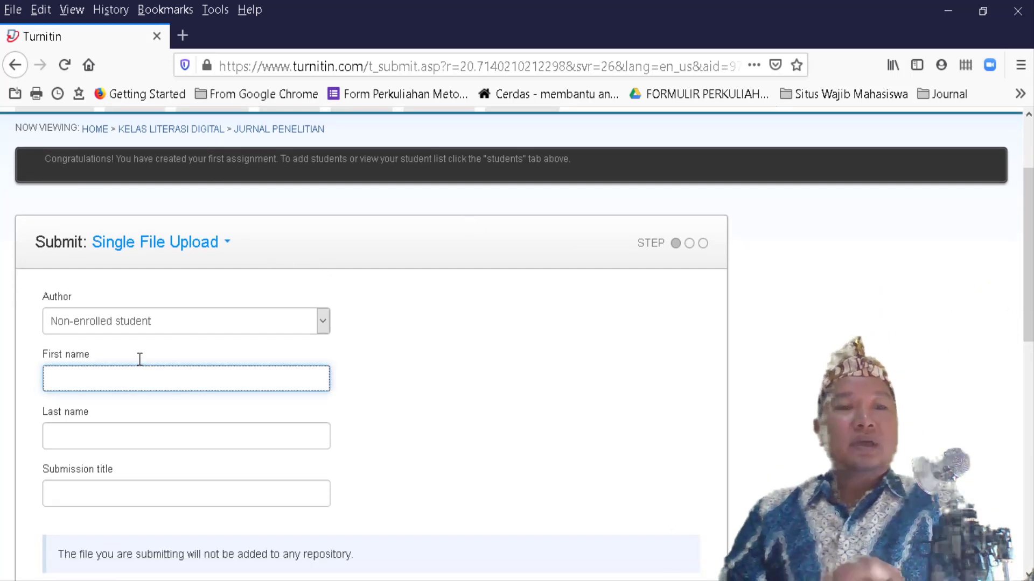
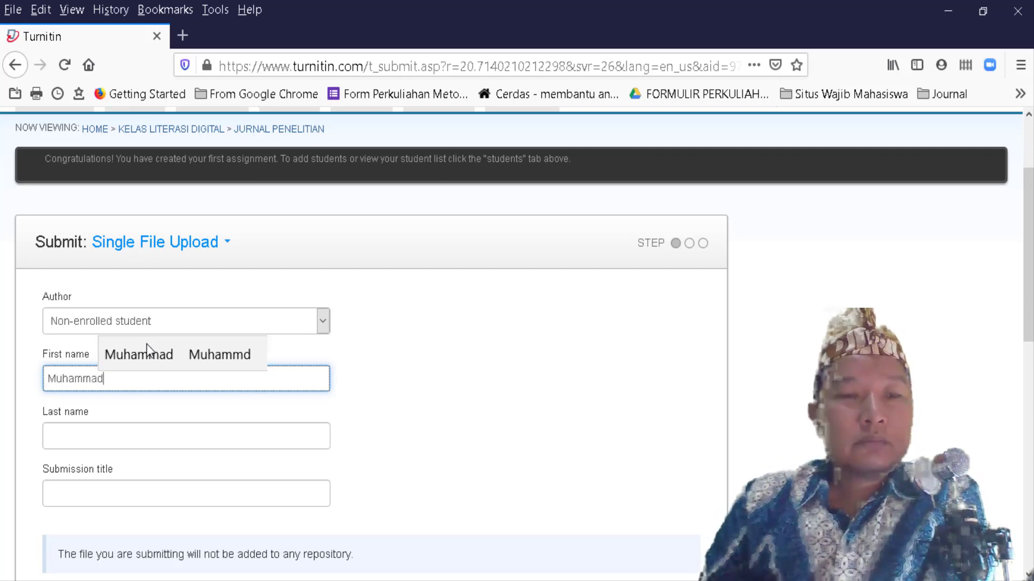
{"action": "left_click", "coordinate": [115, 435]}
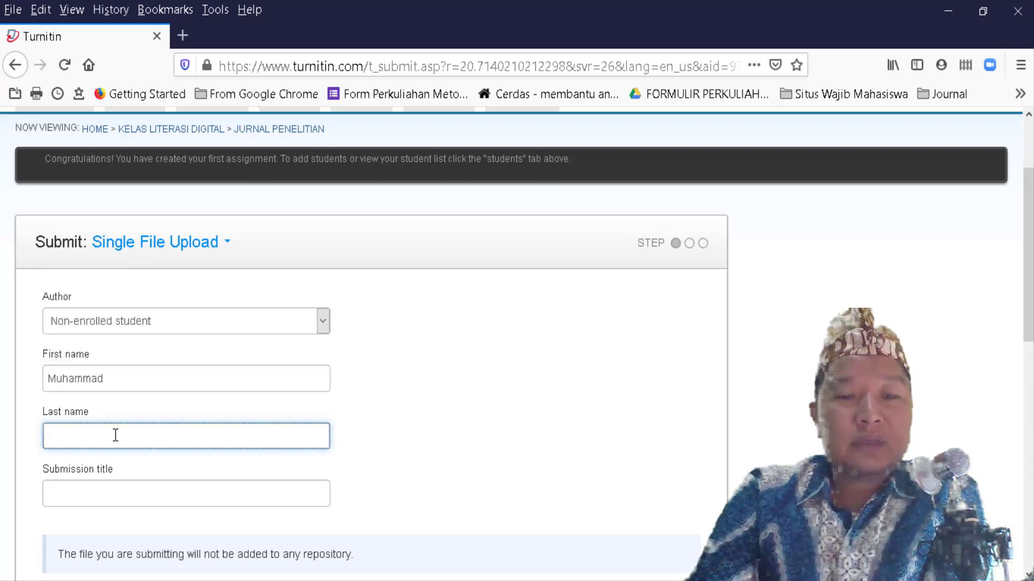
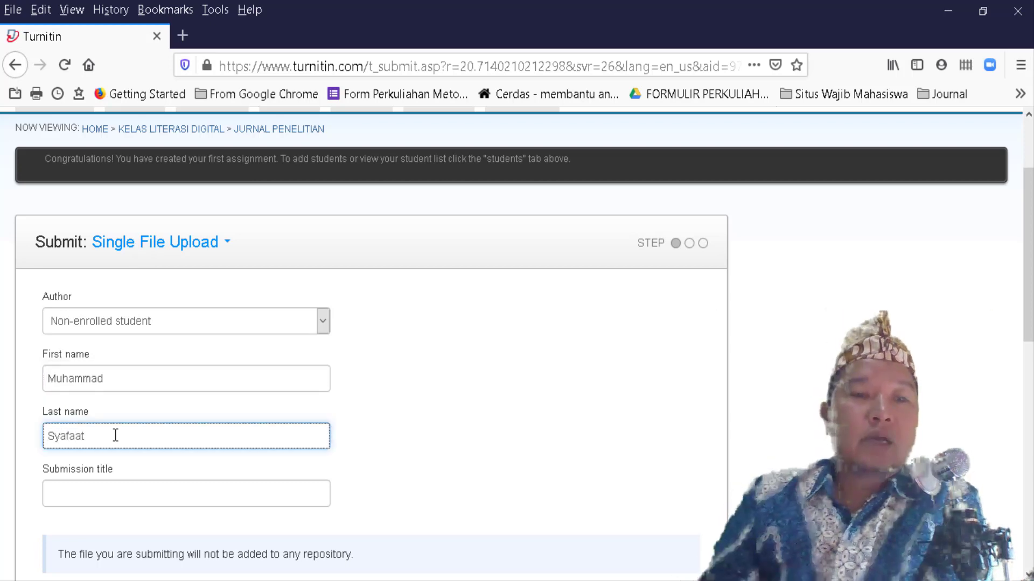
{"action": "left_click", "coordinate": [447, 377]}
Enter "Mr." as the submission title.
{"action": "scroll", "coordinate": [447, 376], "scroll_direction": "down", "scroll_amount": 2}
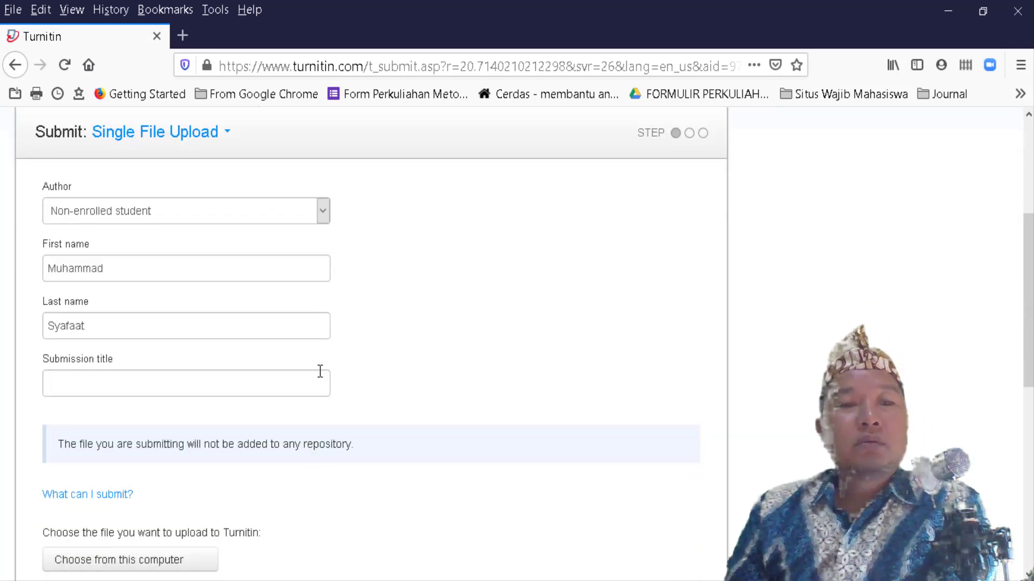
{"action": "left_click", "coordinate": [102, 384]}
{"action": "type", "text": "Mr"}
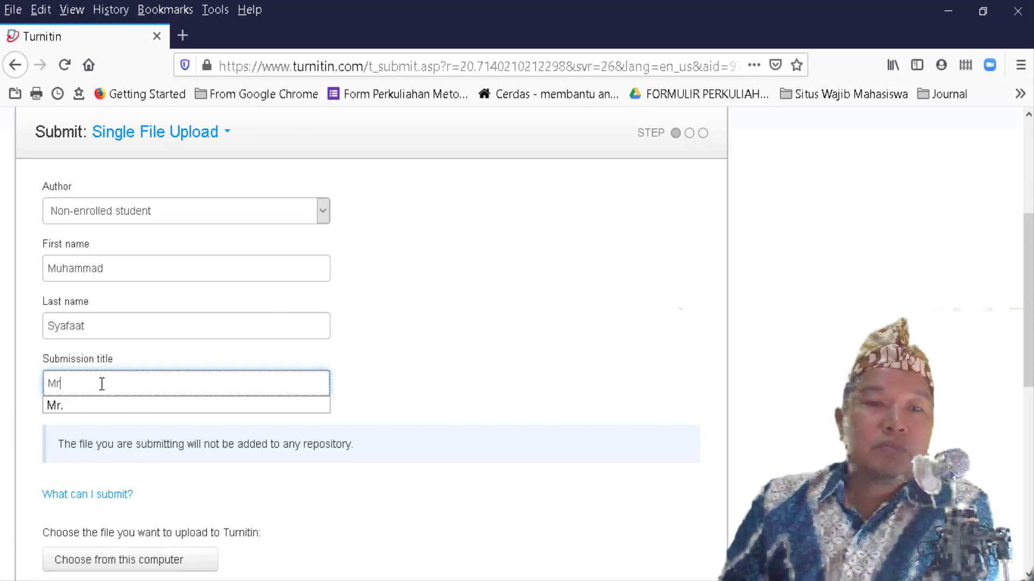
{"action": "left_click", "coordinate": [93, 406]}
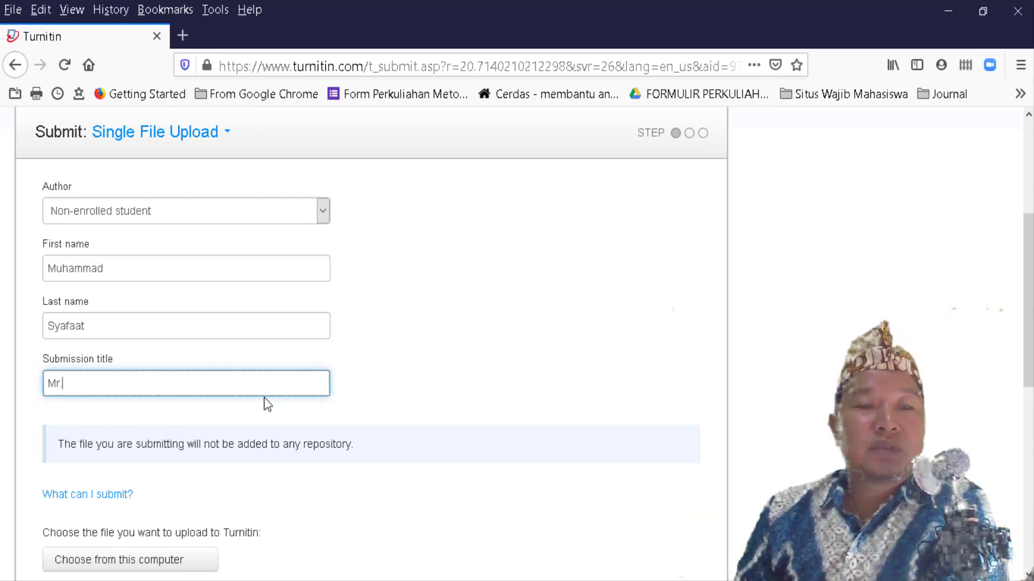
{"action": "scroll", "coordinate": [331, 377], "scroll_direction": "down", "scroll_amount": 3}
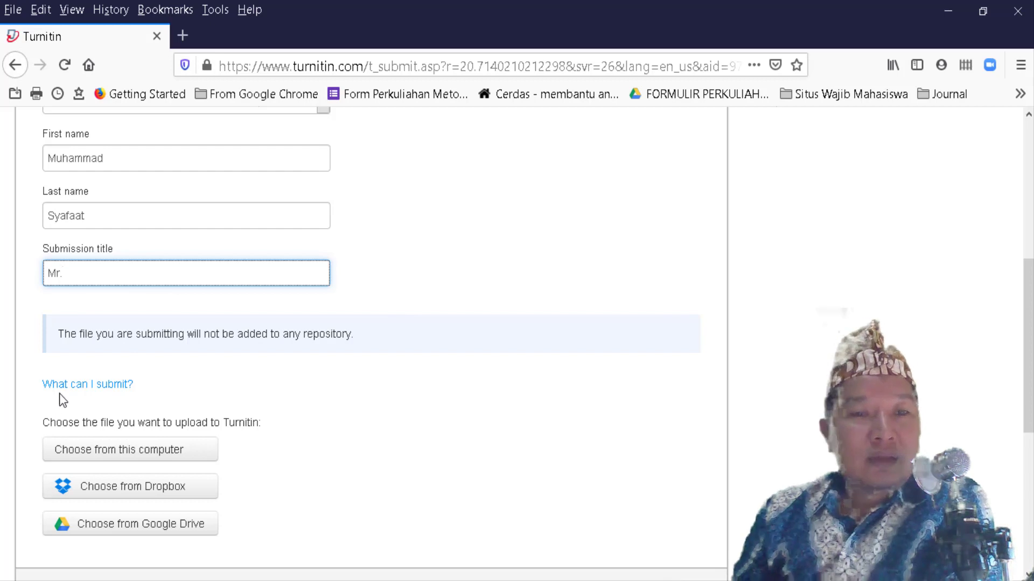
Show the requirements for a single file upload and read the size, length and file type limits.
{"action": "left_click", "coordinate": [96, 386]}
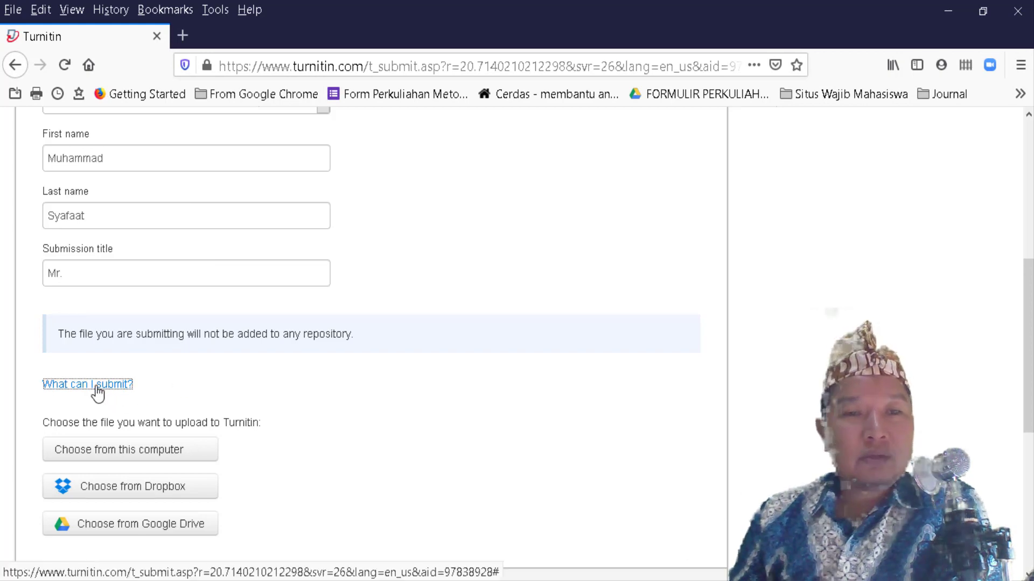
{"action": "left_click", "coordinate": [96, 386]}
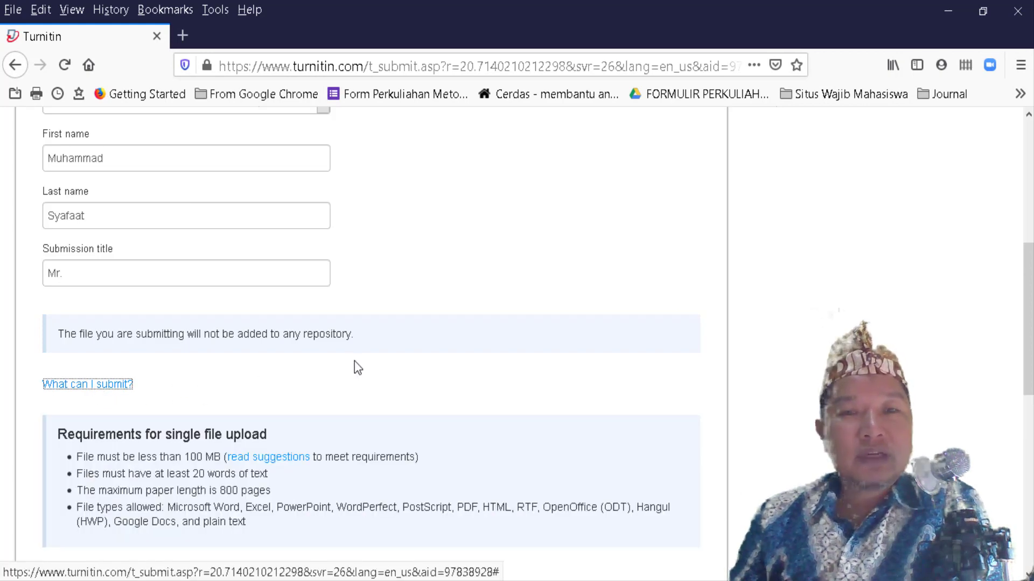
{"action": "scroll", "coordinate": [354, 362], "scroll_direction": "down", "scroll_amount": 4}
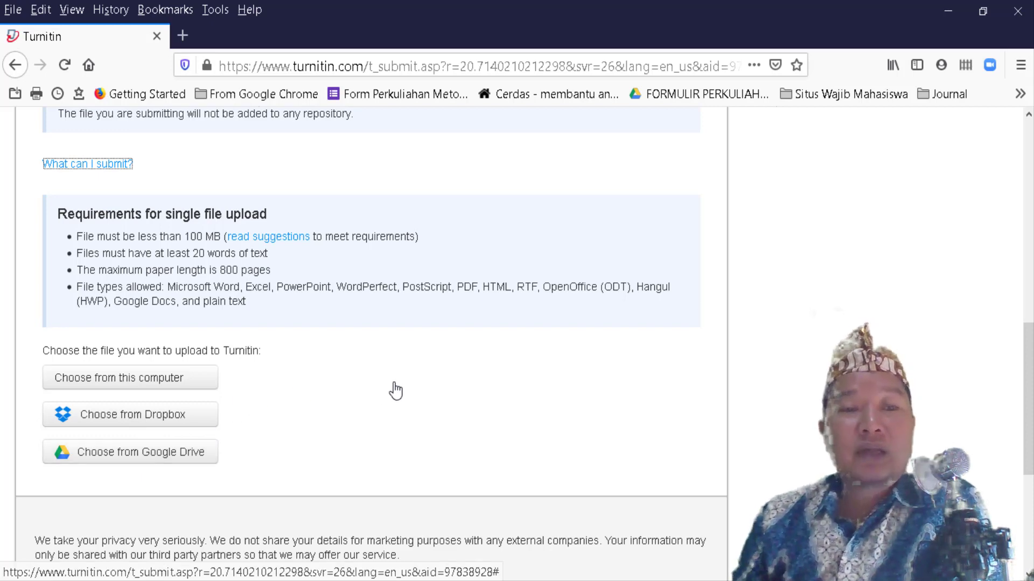
{"action": "left_click", "coordinate": [128, 384]}
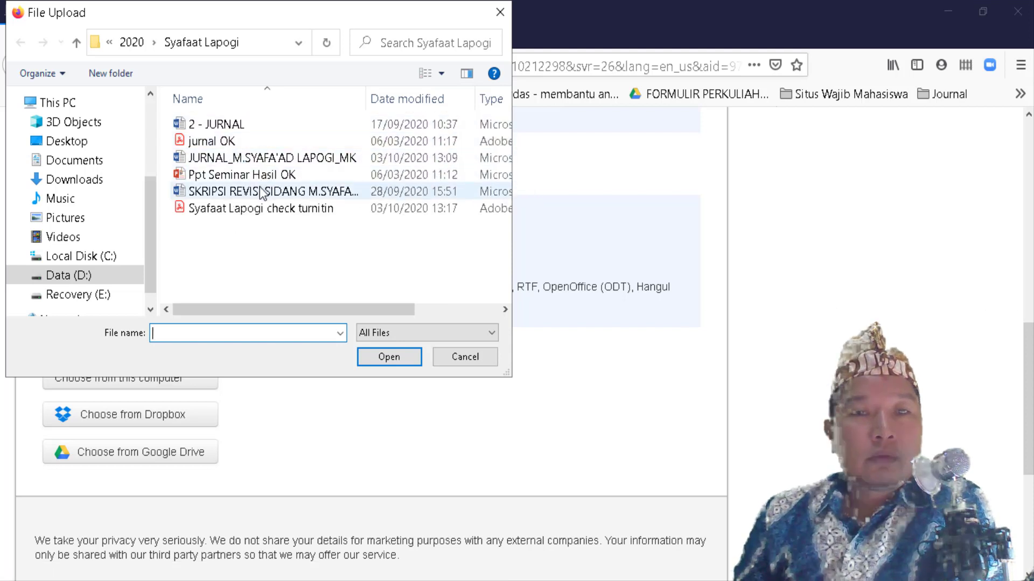
{"action": "left_click", "coordinate": [268, 157]}
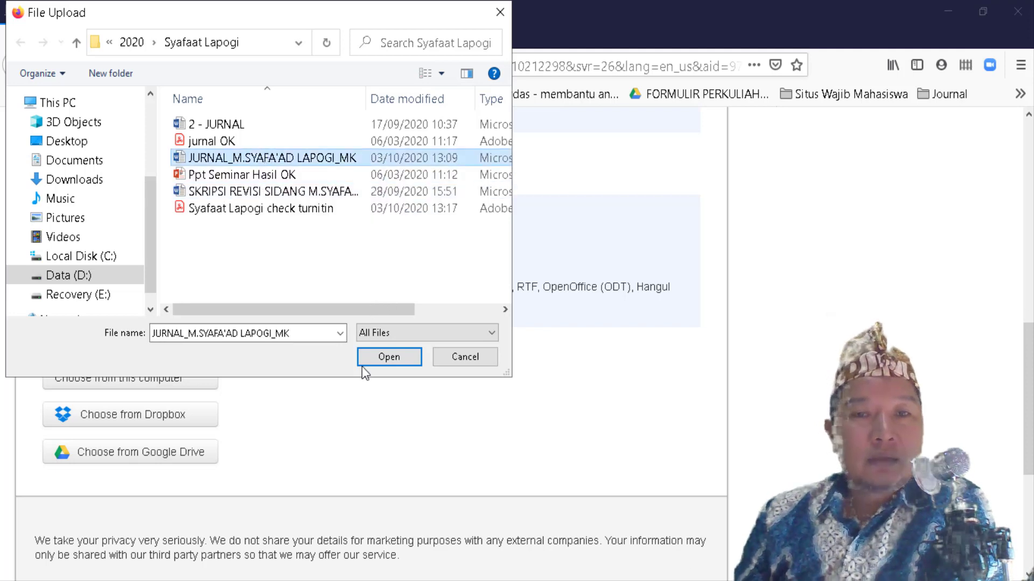
{"action": "left_click", "coordinate": [393, 360]}
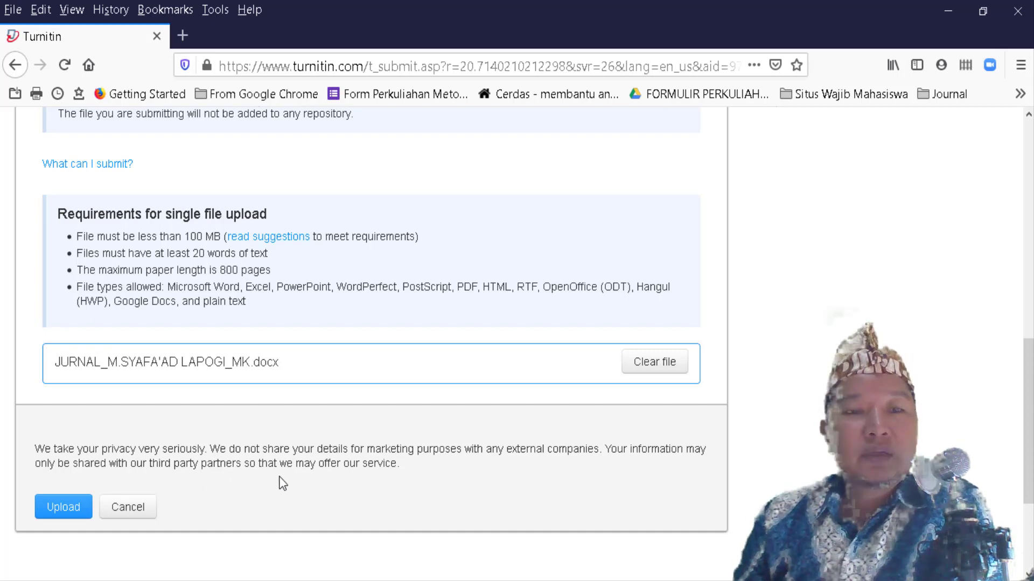
{"action": "left_click", "coordinate": [56, 508]}
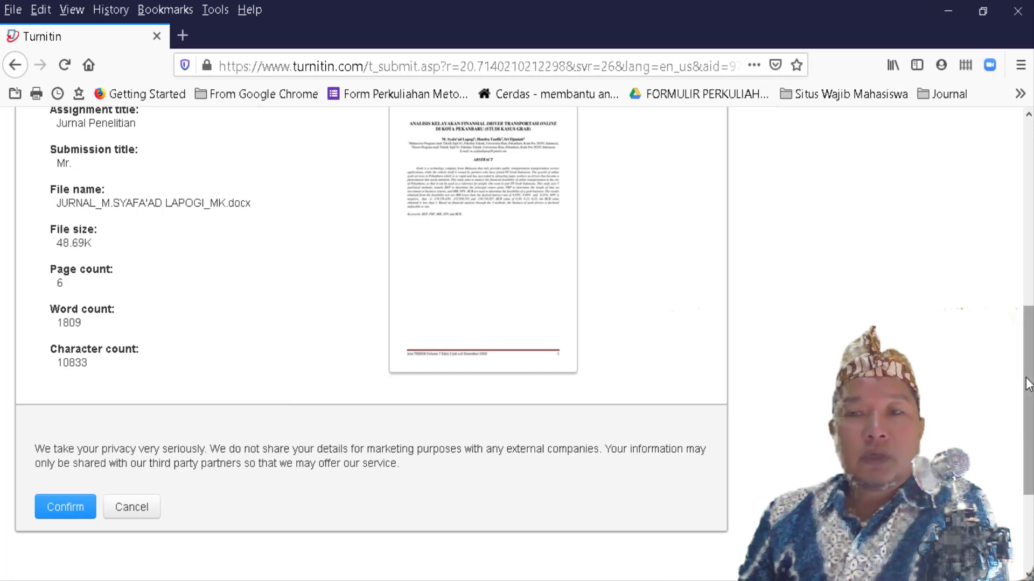
Check the submission details, preview the uploaded paper through page 3, and confirm the submission.
{"action": "left_click_drag", "start_coordinate": [1030, 377], "coordinate": [1030, 303]}
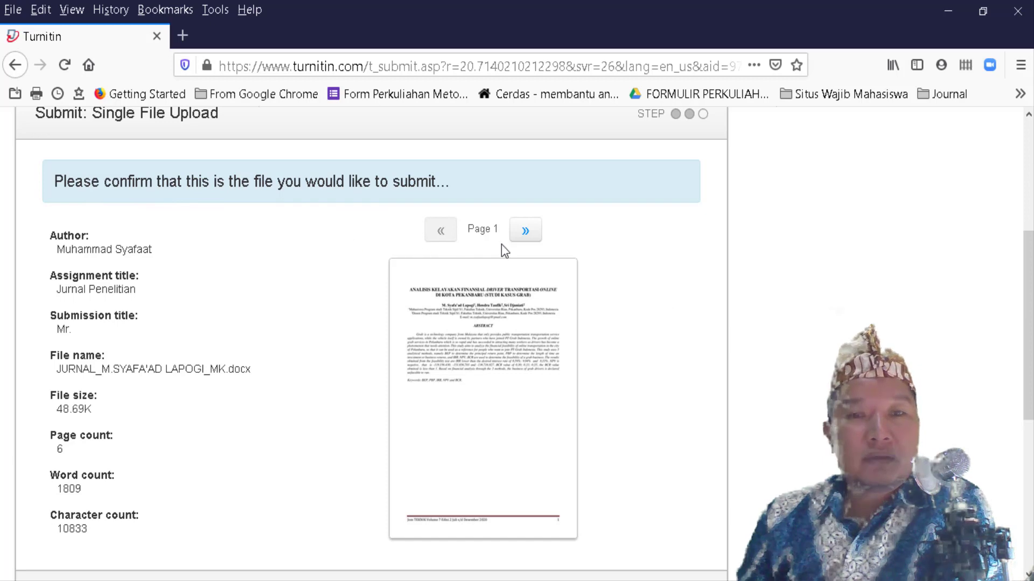
{"action": "left_click", "coordinate": [531, 240]}
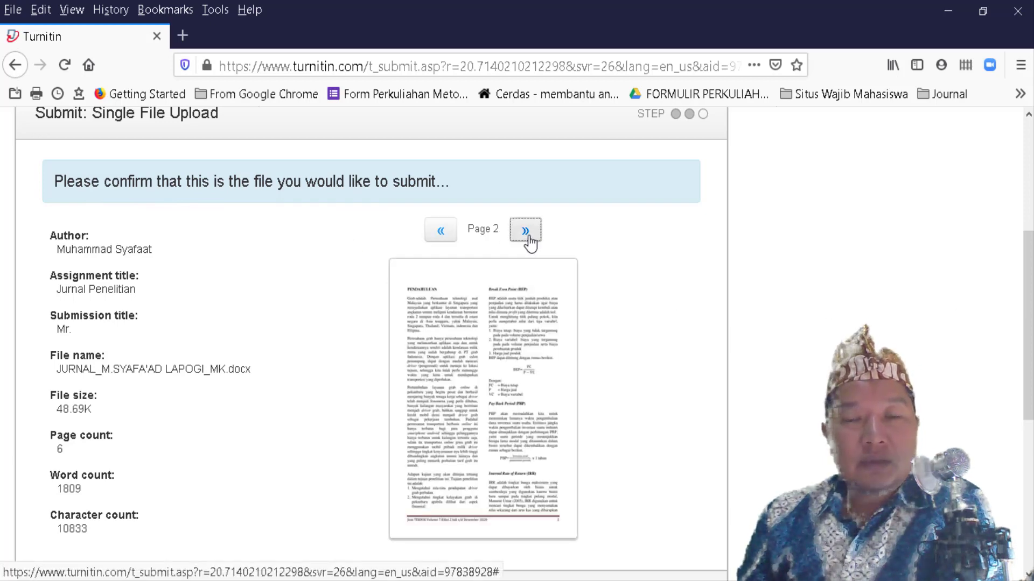
{"action": "left_click", "coordinate": [530, 241]}
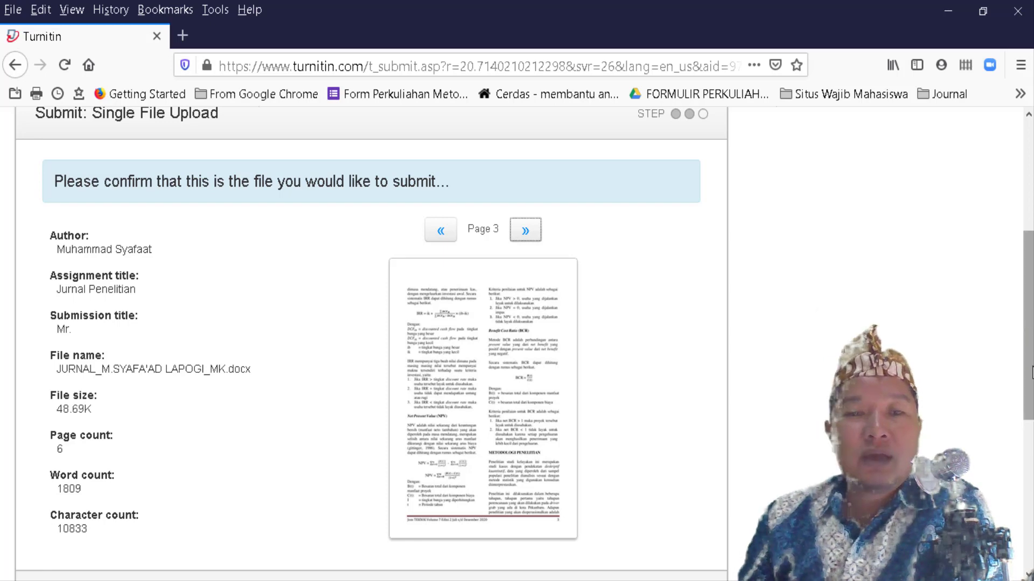
{"action": "left_click_drag", "start_coordinate": [1029, 325], "coordinate": [1031, 385]}
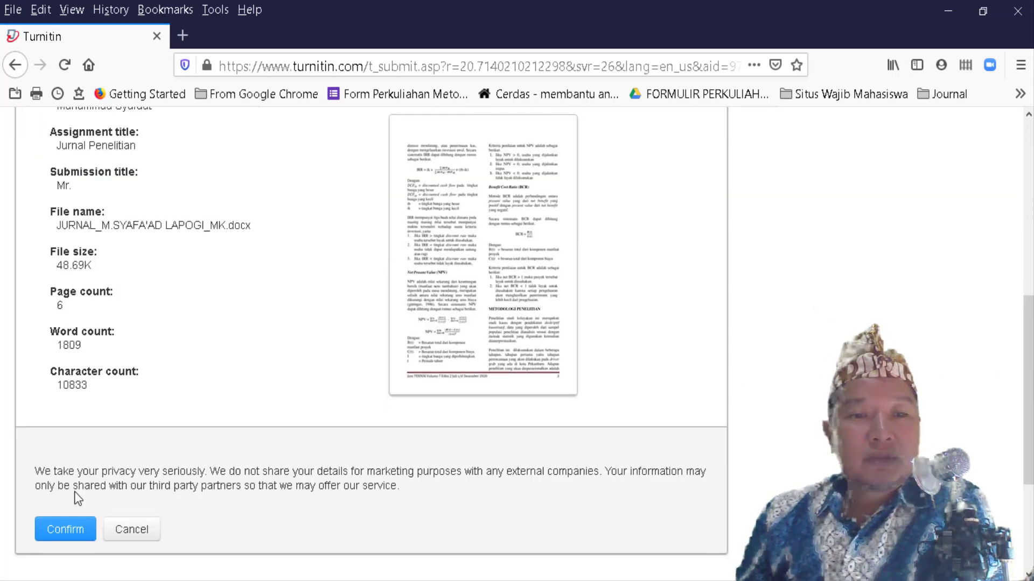
{"action": "left_click", "coordinate": [64, 531]}
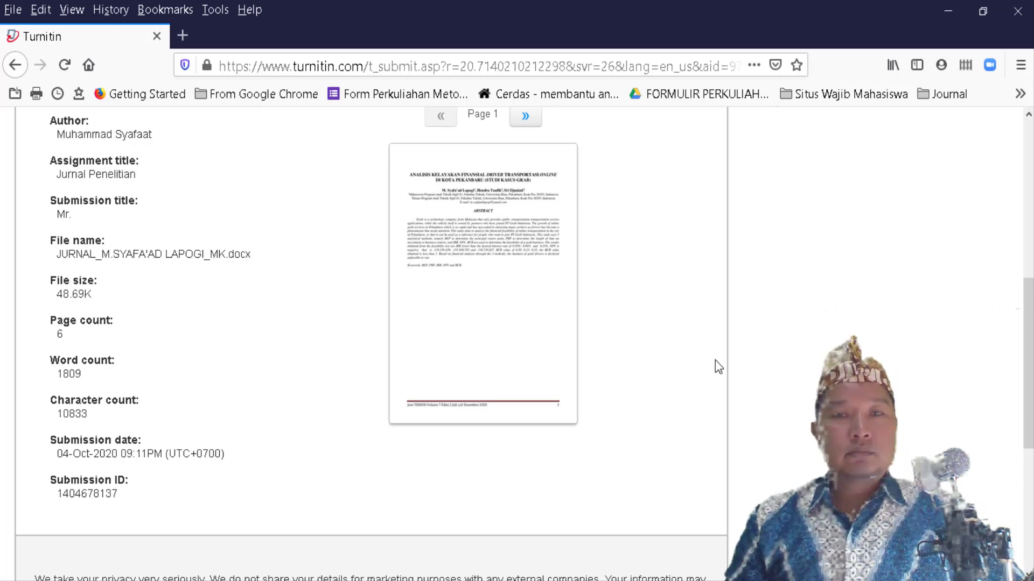
Go to the Jurnal Penelitian assignment inbox and open the Similarity Report of the submitted paper, waiting for it to load.
{"action": "left_click_drag", "start_coordinate": [1027, 427], "coordinate": [1029, 485]}
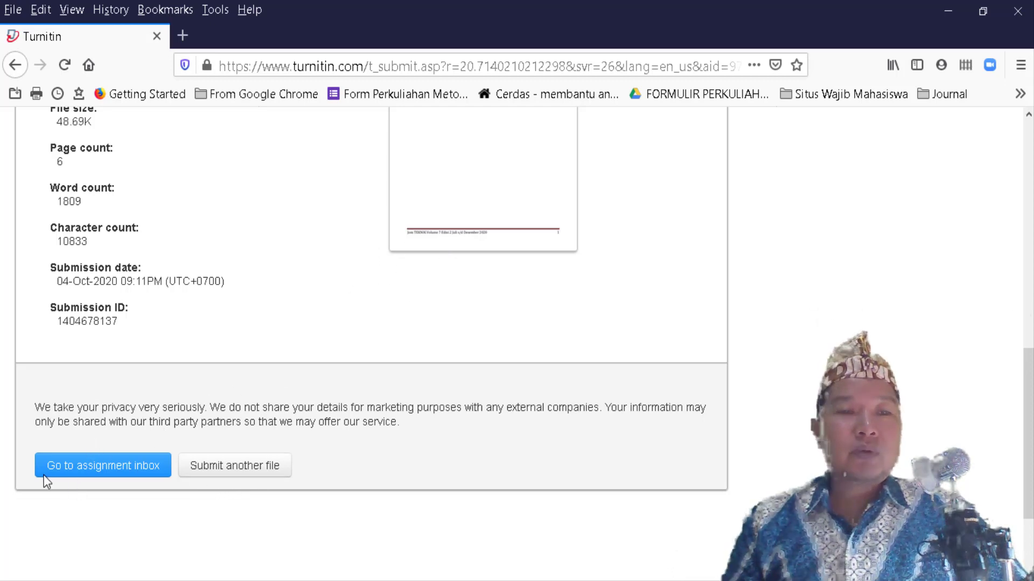
{"action": "left_click", "coordinate": [109, 476]}
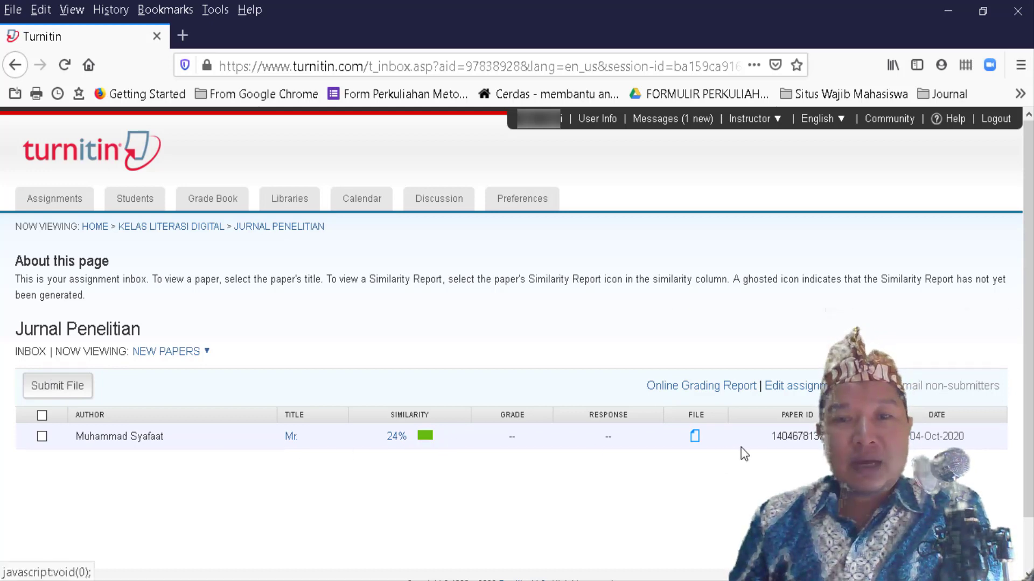
{"action": "left_click", "coordinate": [424, 438]}
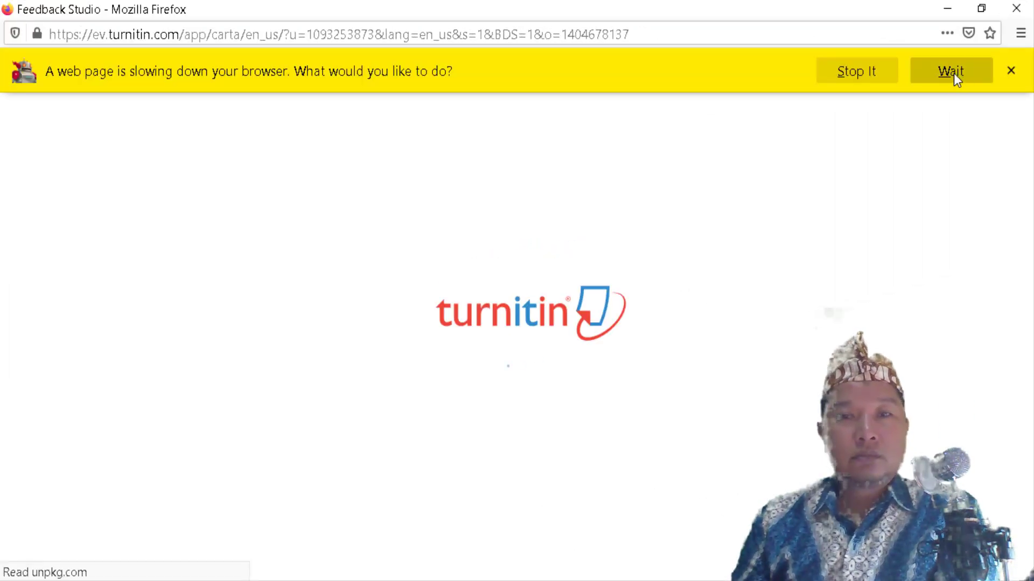
{"action": "left_click", "coordinate": [951, 72]}
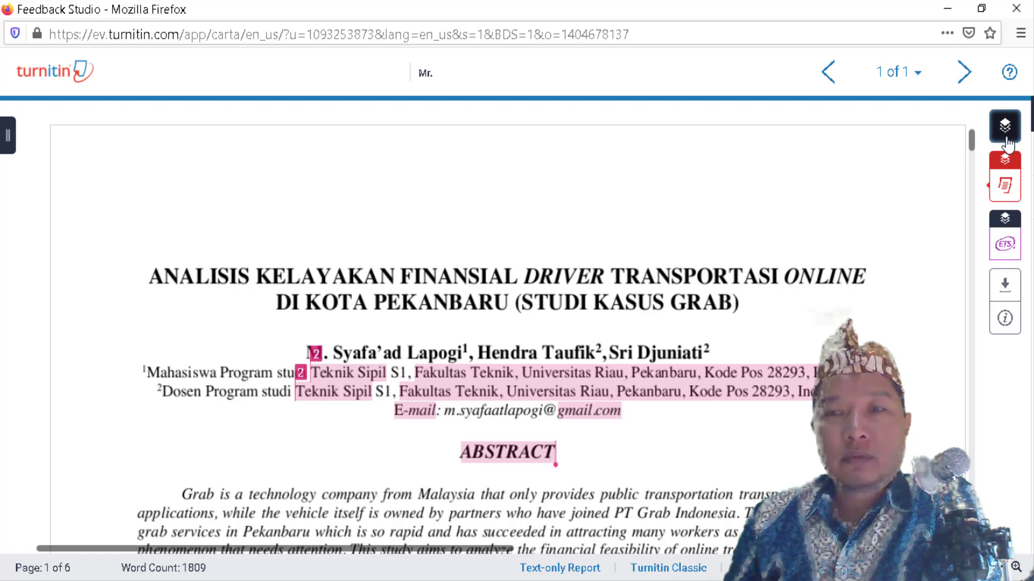
Turn on the e-rater layer alongside Similarity in the report's active layers.
{"action": "left_click", "coordinate": [1009, 137]}
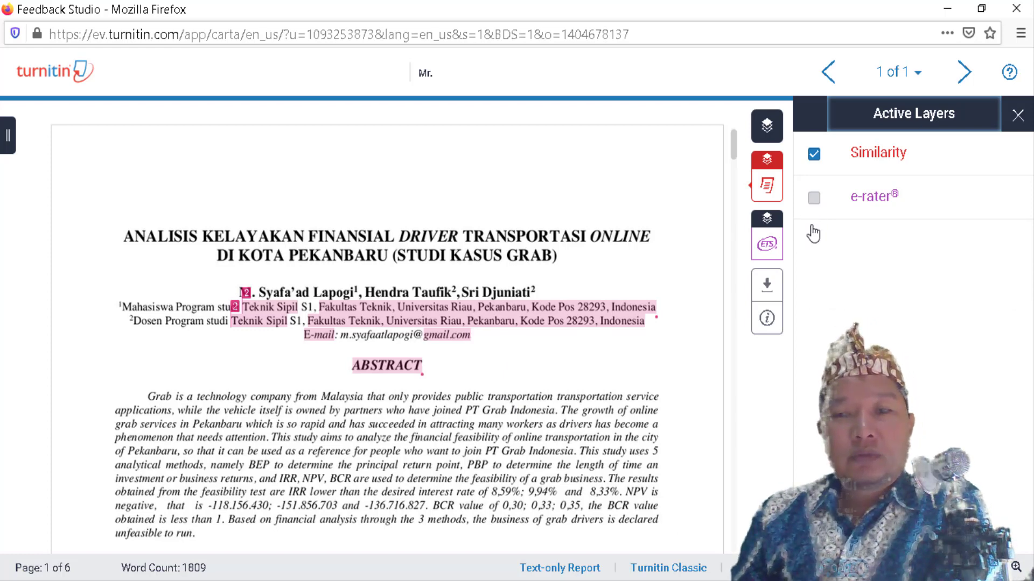
{"action": "left_click", "coordinate": [814, 198]}
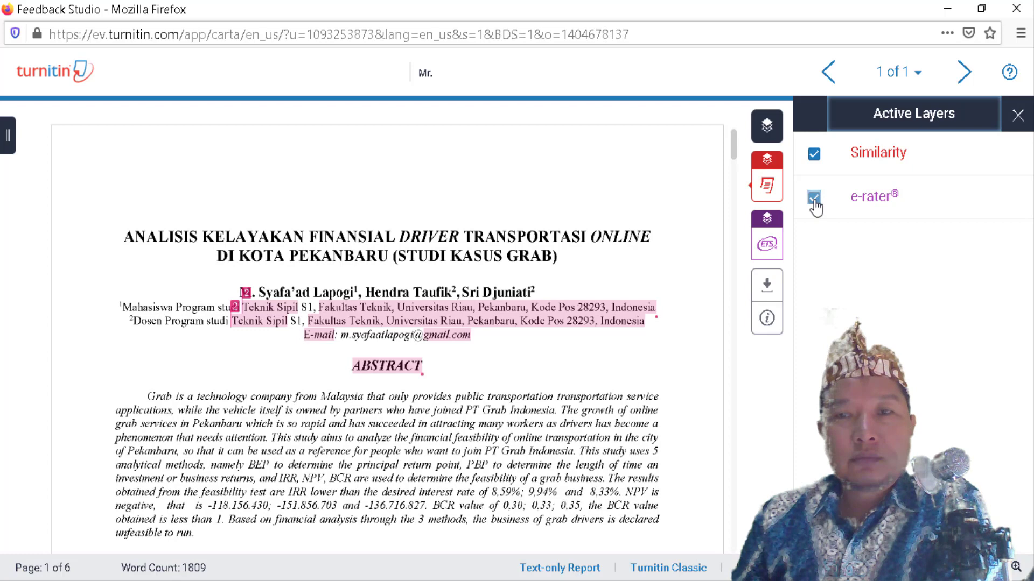
Review the paper's integrity flags and open the Match Overview of its similarity sources.
{"action": "left_click", "coordinate": [767, 183]}
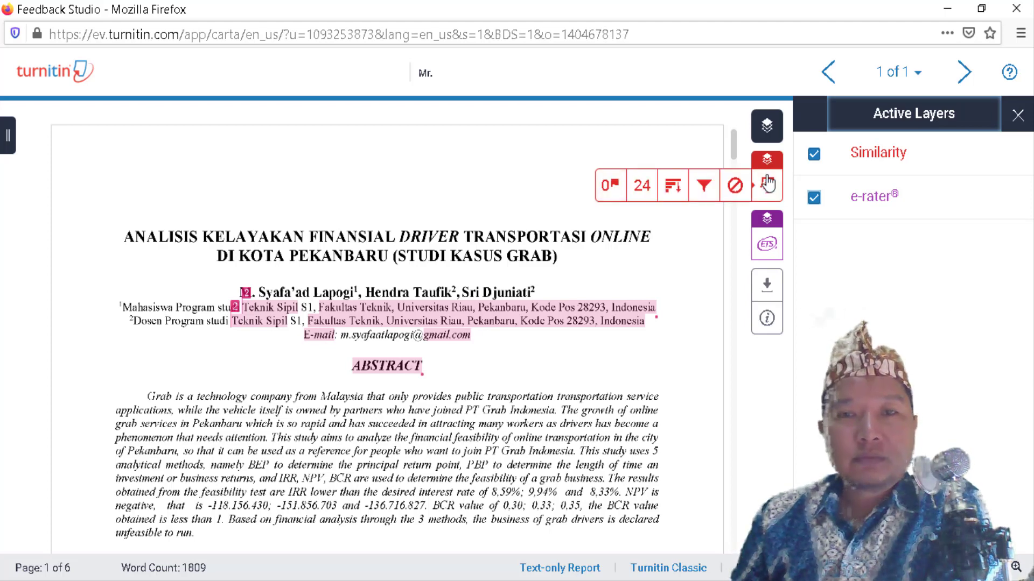
{"action": "left_click", "coordinate": [616, 198]}
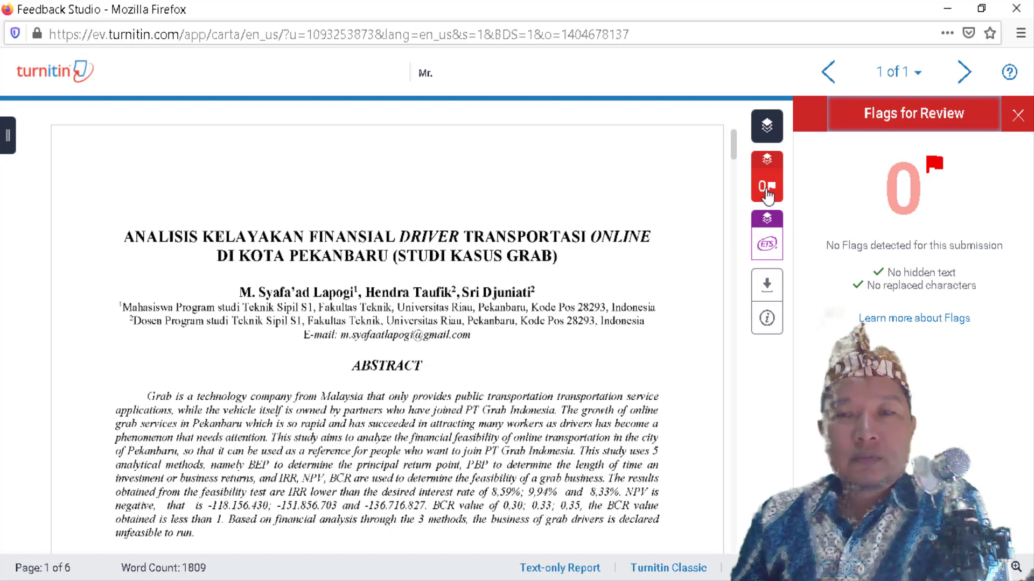
{"action": "mouse_move", "coordinate": [767, 194]}
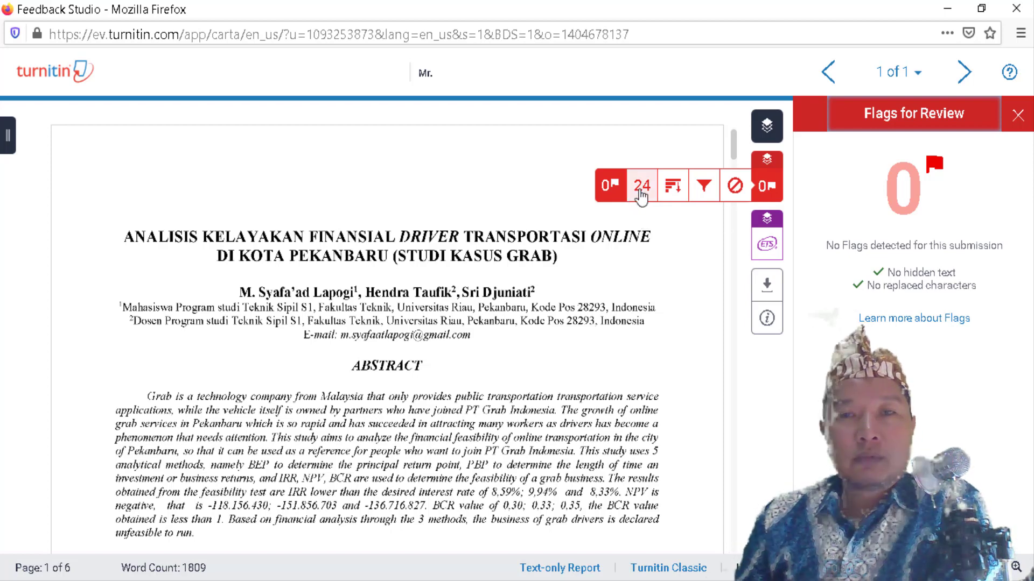
{"action": "left_click", "coordinate": [641, 189]}
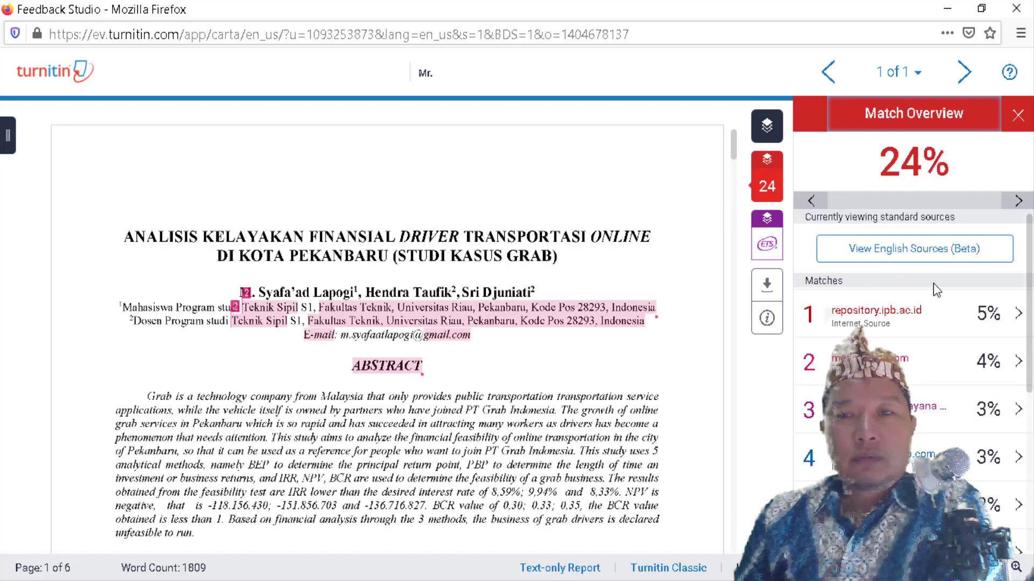
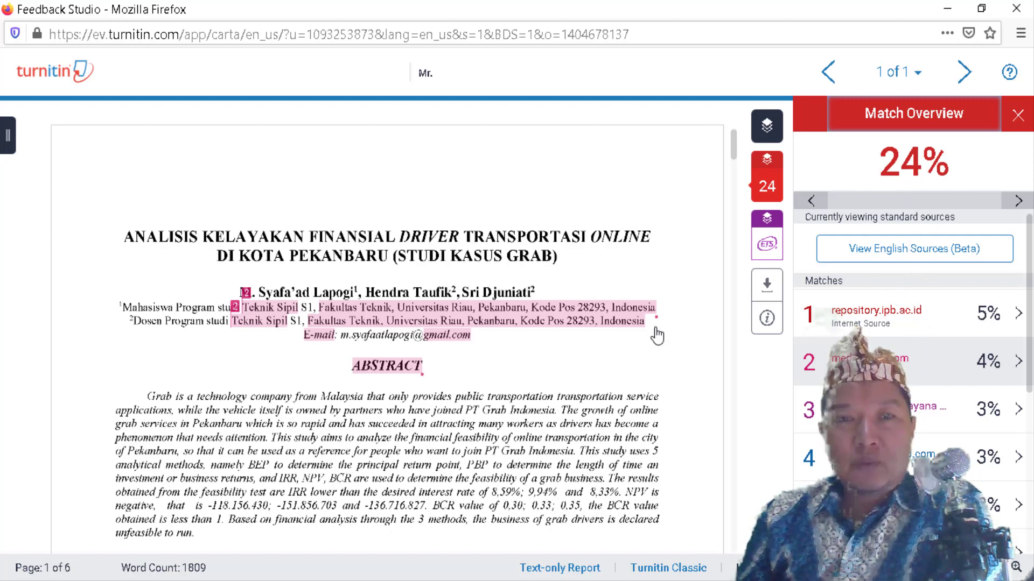
Open the match breakdown of media.neliti.com, expand its underlying URLs and check its matches.
{"action": "left_click", "coordinate": [862, 361]}
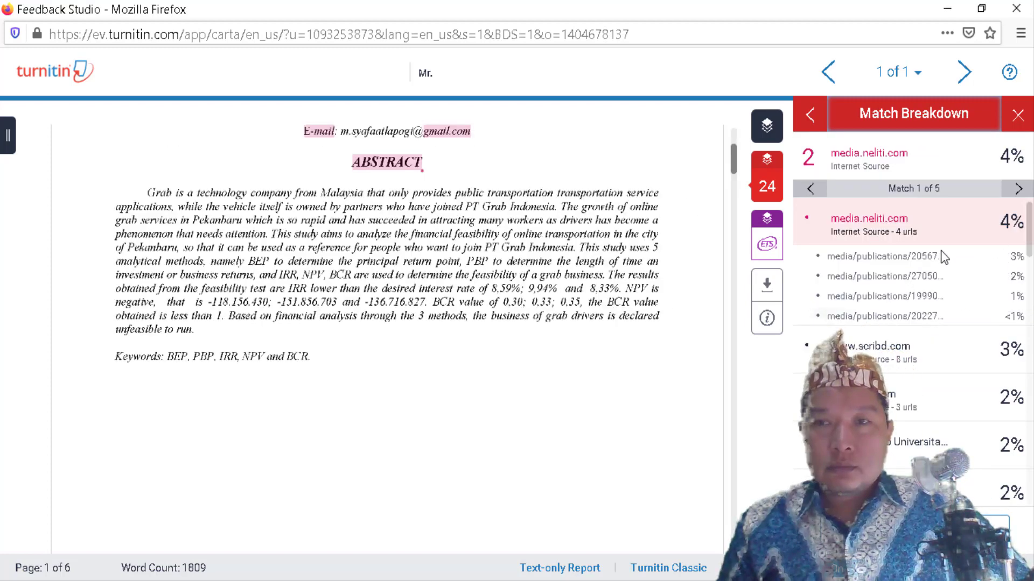
{"action": "left_click", "coordinate": [895, 225]}
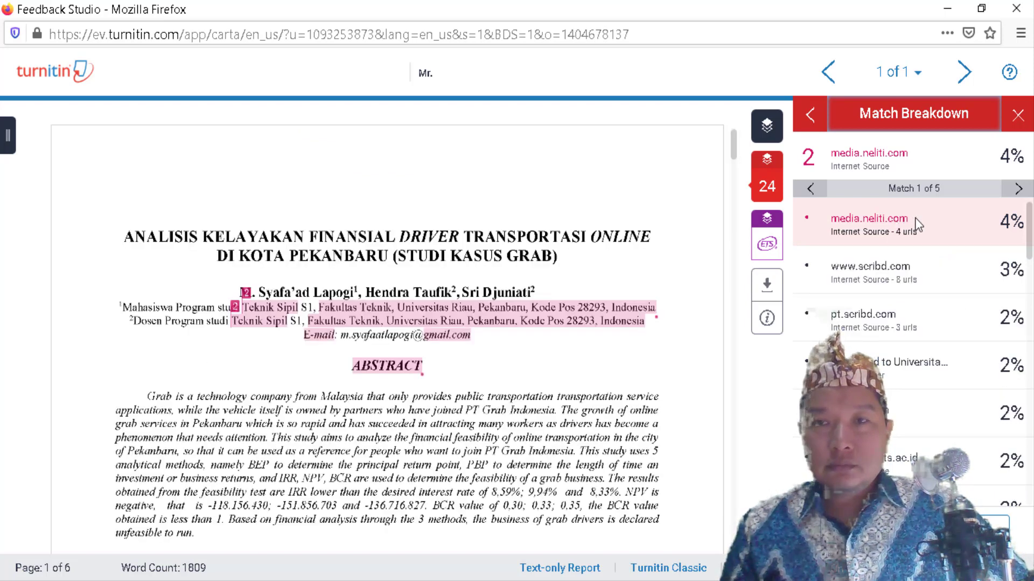
{"action": "right_click", "coordinate": [882, 218]}
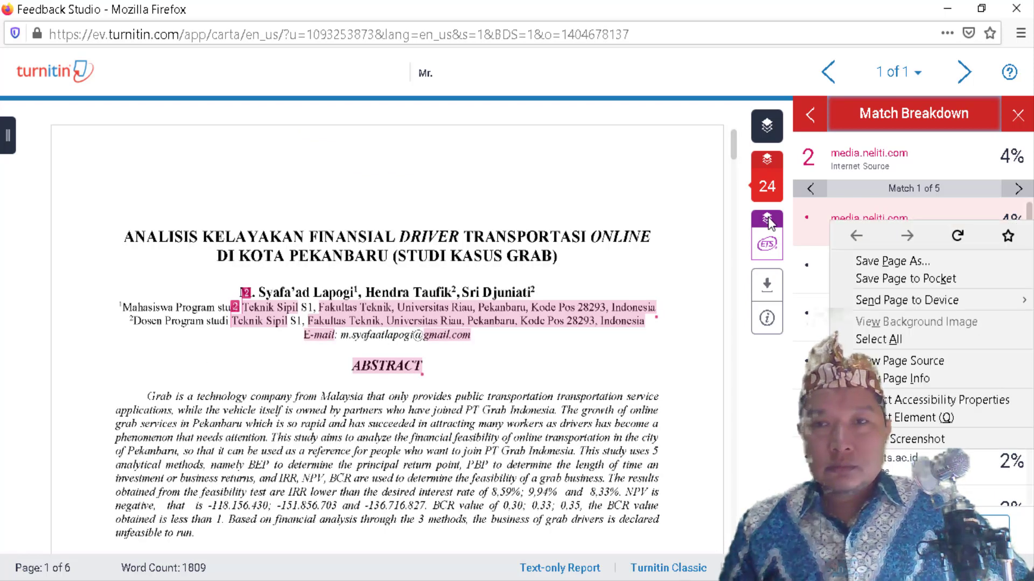
{"action": "left_click", "coordinate": [826, 216]}
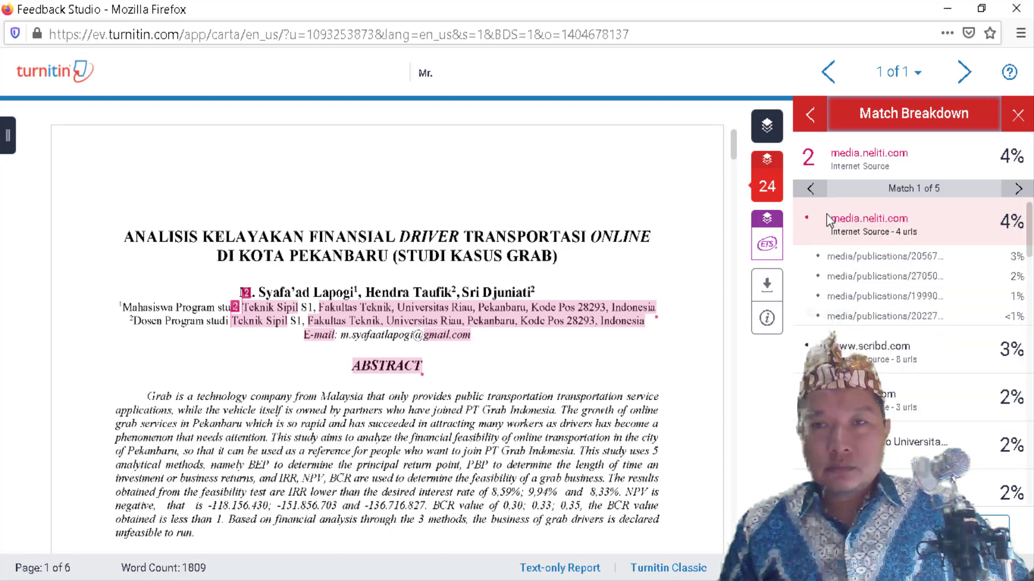
{"action": "left_click", "coordinate": [1019, 190]}
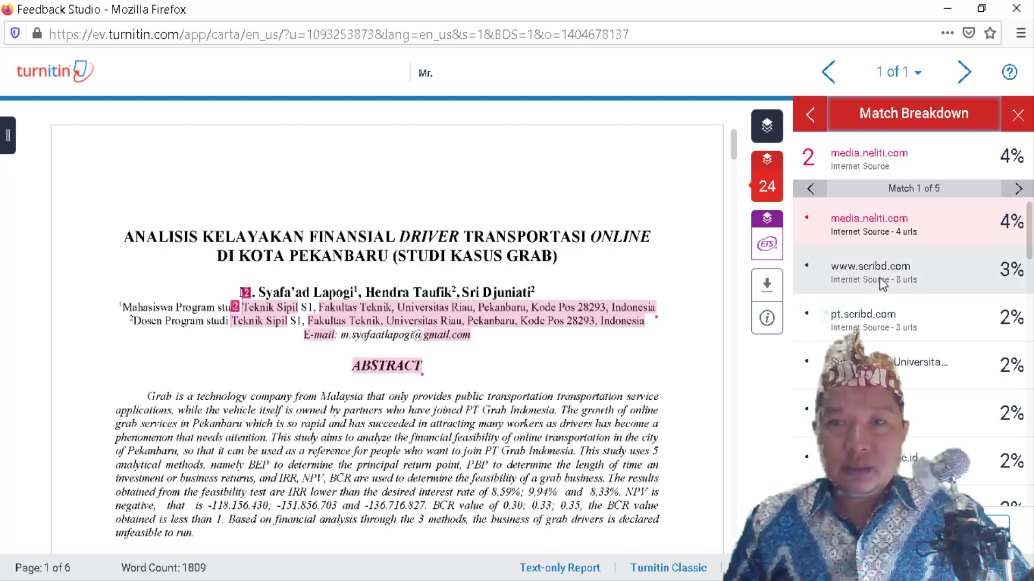
View the media.neliti.com source text matching the paper's highlighted affiliation lines, letting the slow page continue loading.
{"action": "left_click", "coordinate": [871, 157]}
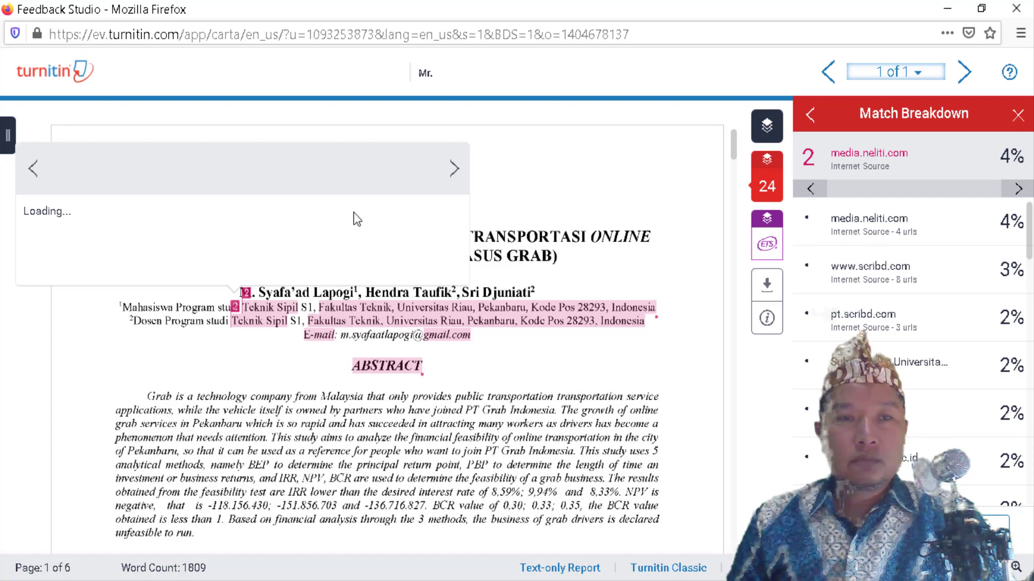
{"action": "left_click", "coordinate": [563, 170]}
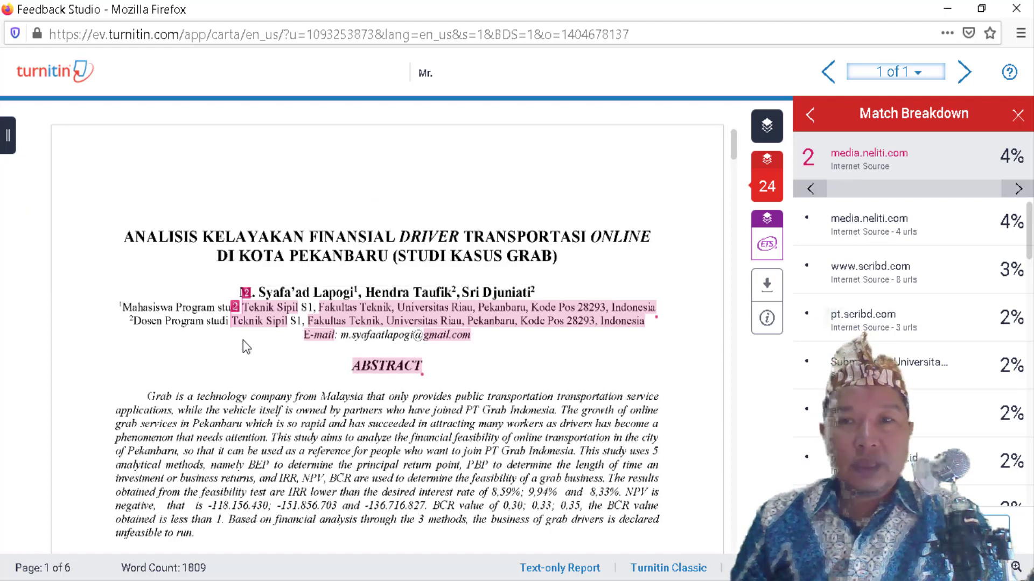
{"action": "left_click", "coordinate": [258, 306]}
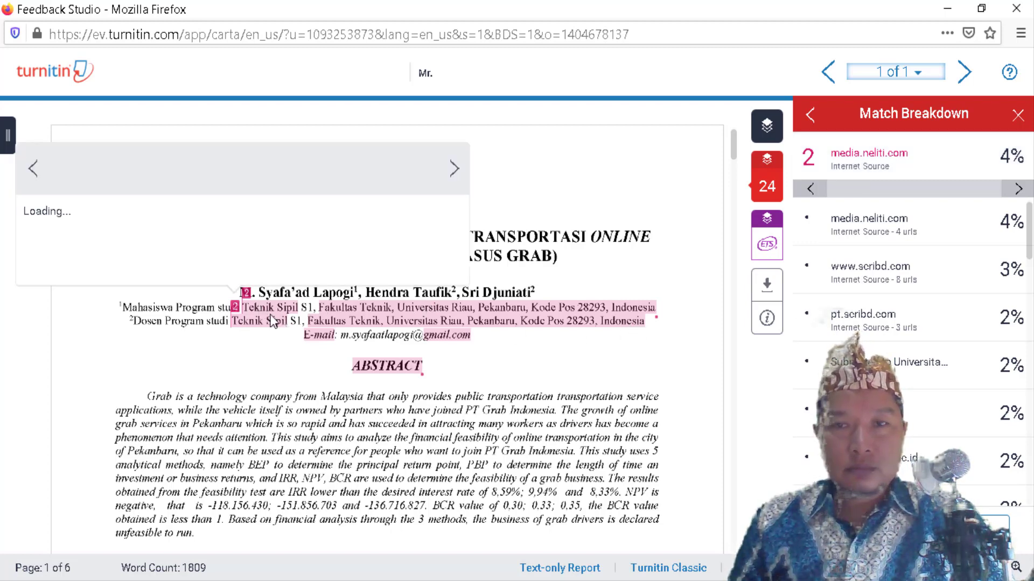
{"action": "left_click", "coordinate": [925, 228]}
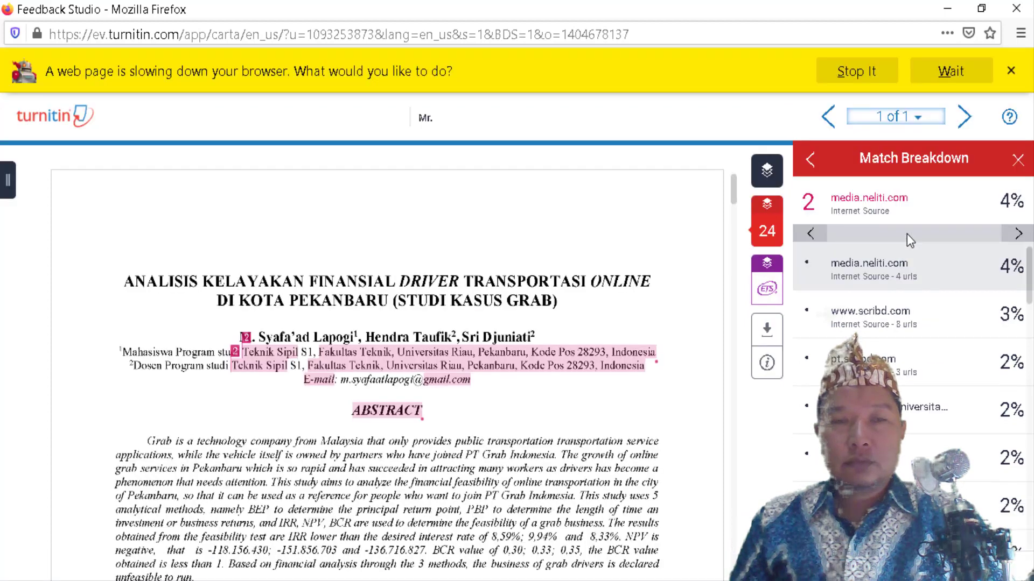
{"action": "left_click", "coordinate": [953, 67]}
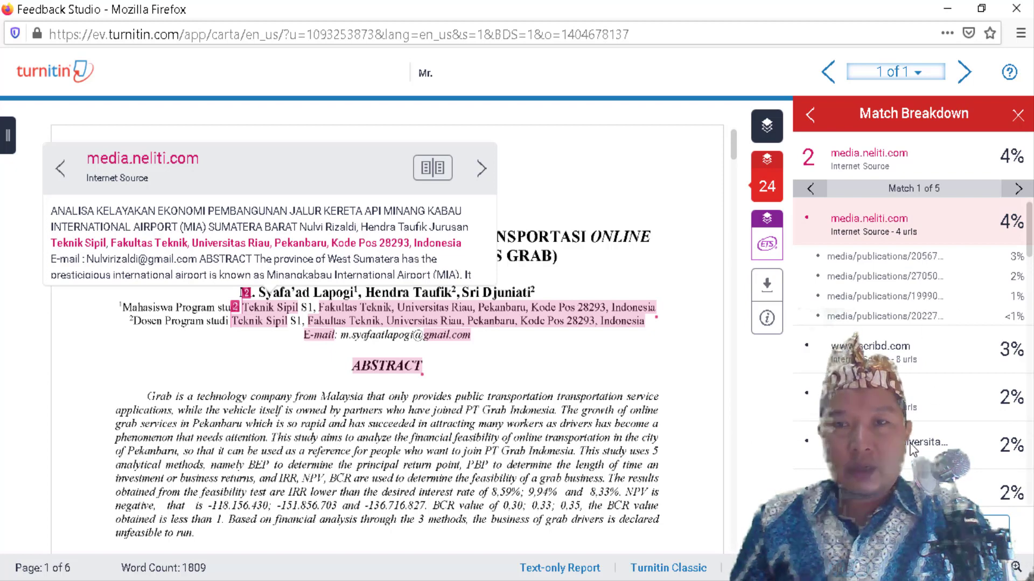
Exclude the media.neliti.com source from the paper's similarity matches.
{"action": "left_click", "coordinate": [912, 526]}
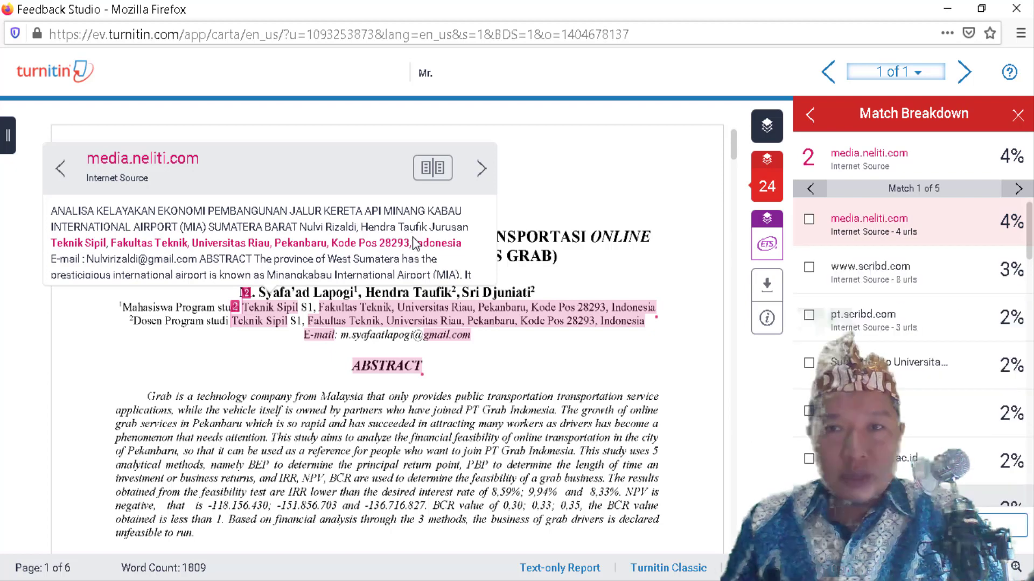
{"action": "left_click", "coordinate": [809, 219]}
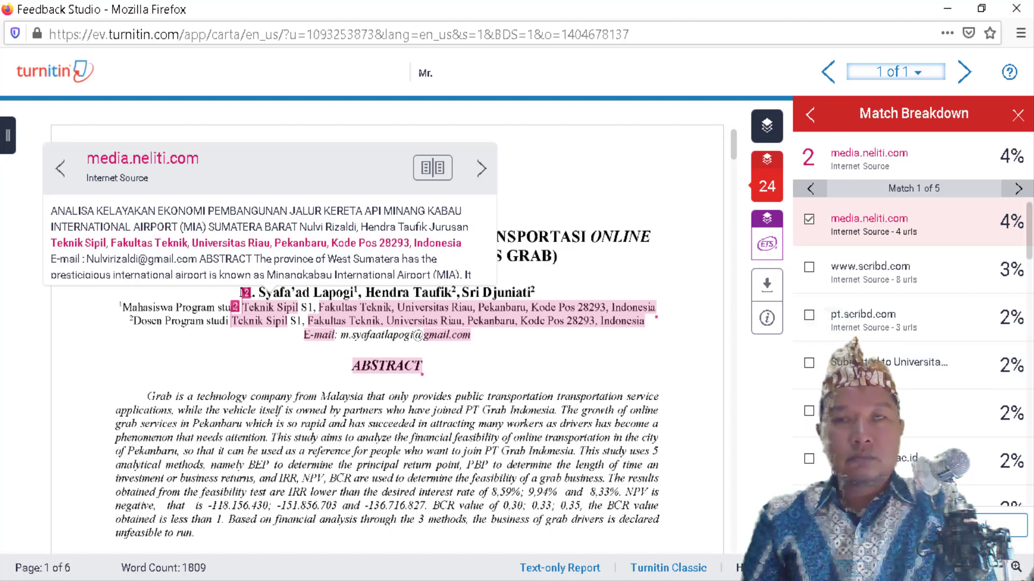
{"action": "left_click", "coordinate": [855, 526]}
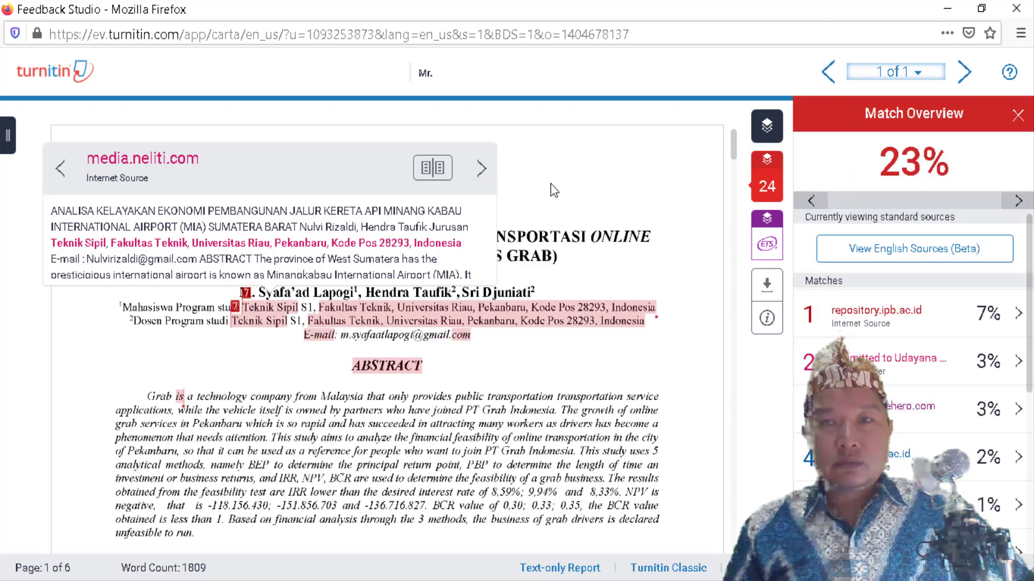
{"action": "left_click", "coordinate": [381, 287]}
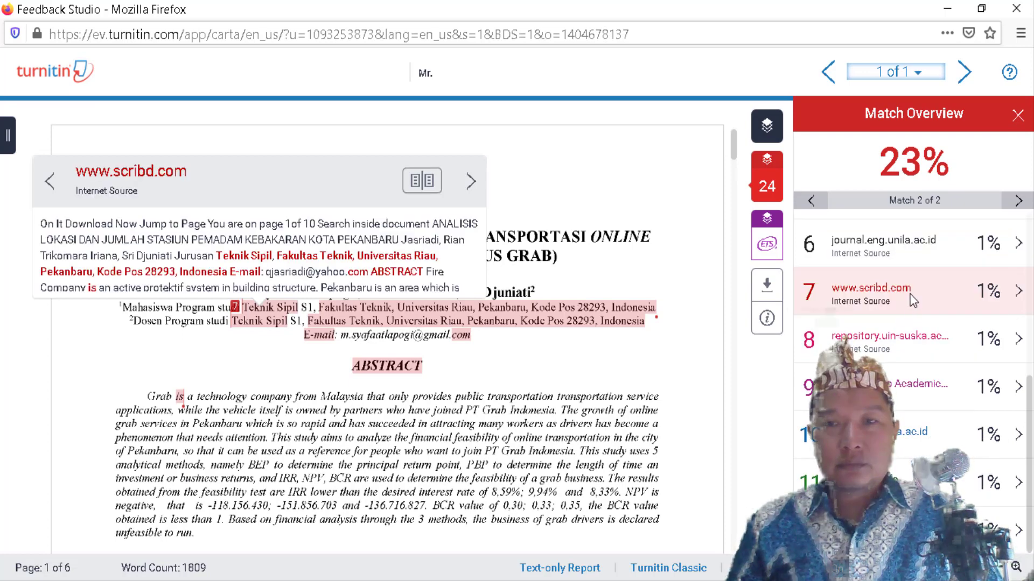
{"action": "left_click", "coordinate": [917, 305]}
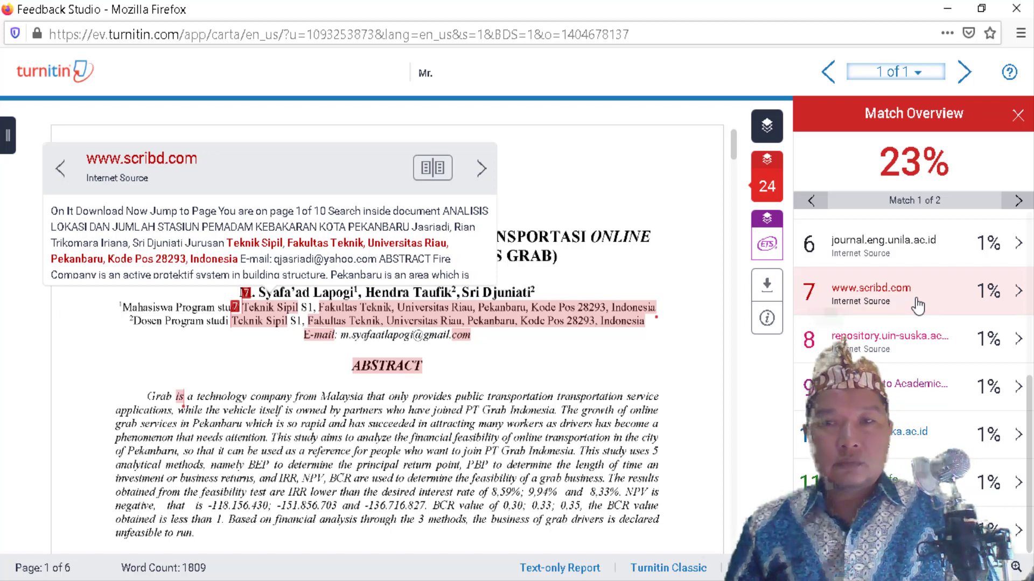
{"action": "left_click", "coordinate": [915, 299]}
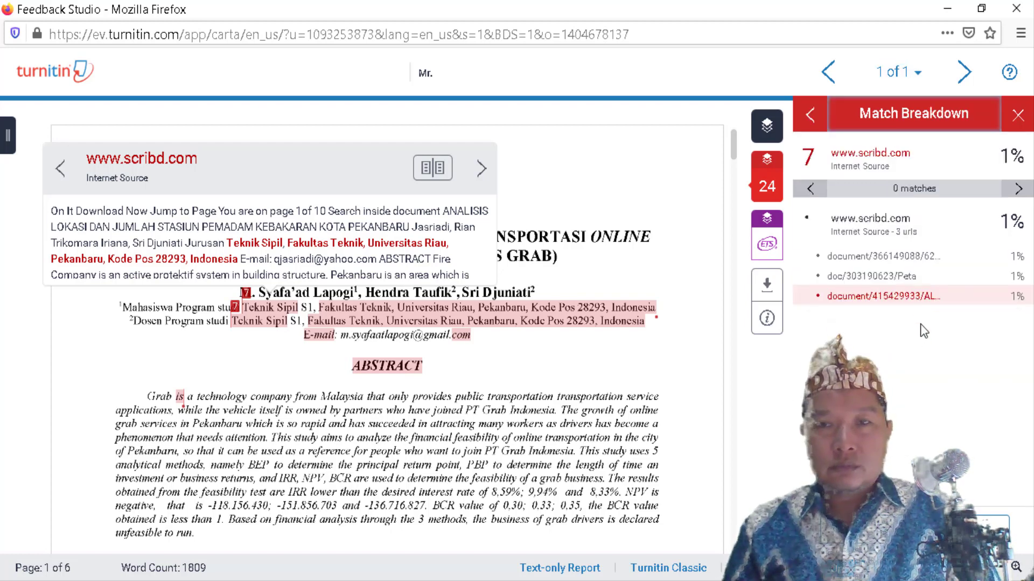
{"action": "left_click", "coordinate": [880, 224]}
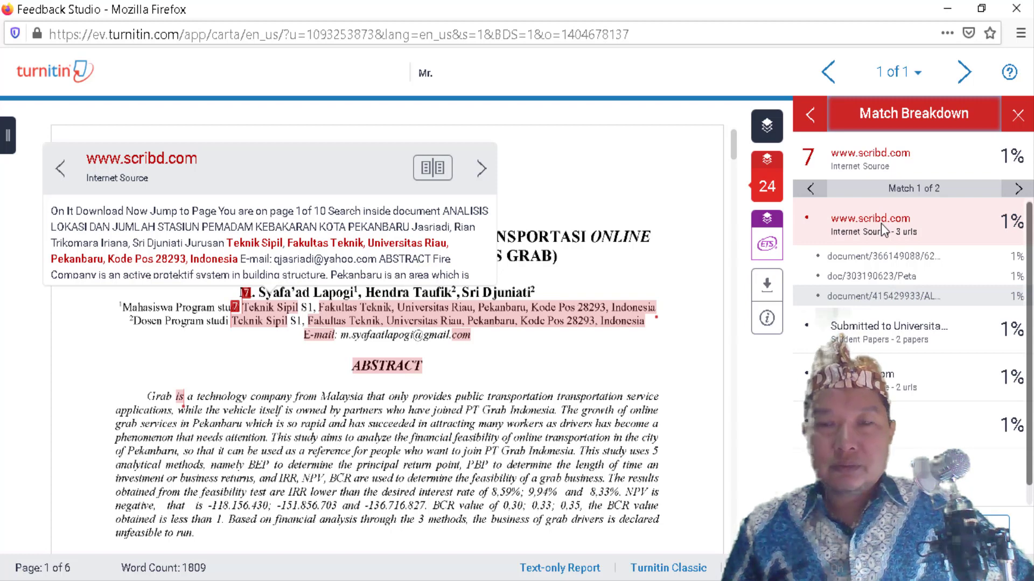
{"action": "left_click", "coordinate": [883, 296]}
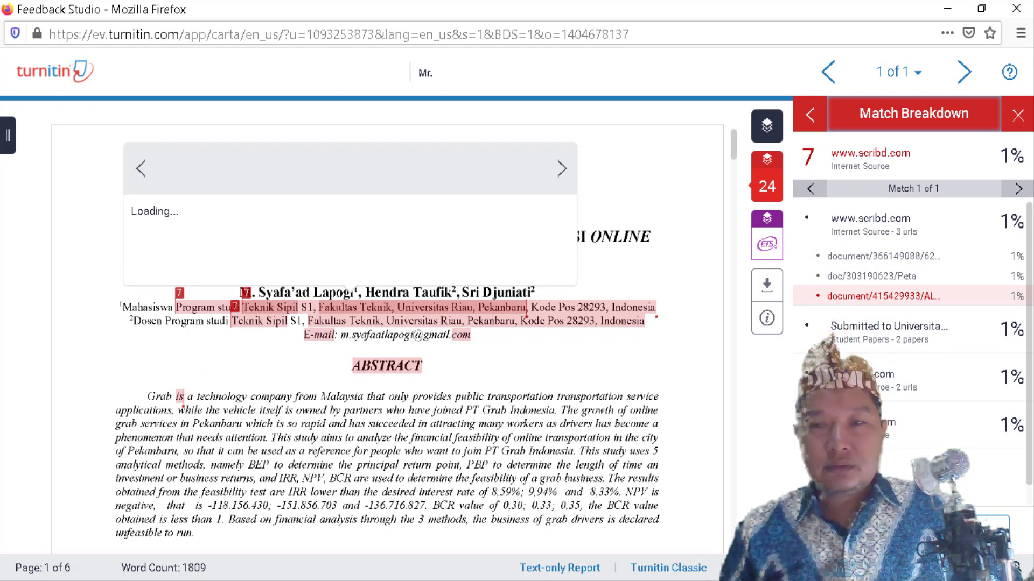
{"action": "left_click", "coordinate": [914, 525]}
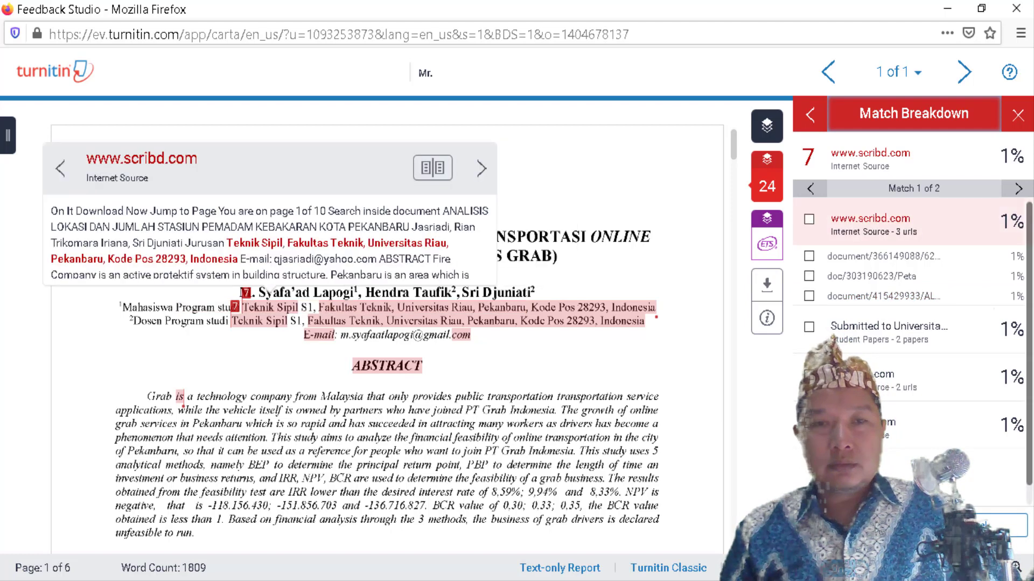
{"action": "left_click", "coordinate": [809, 219]}
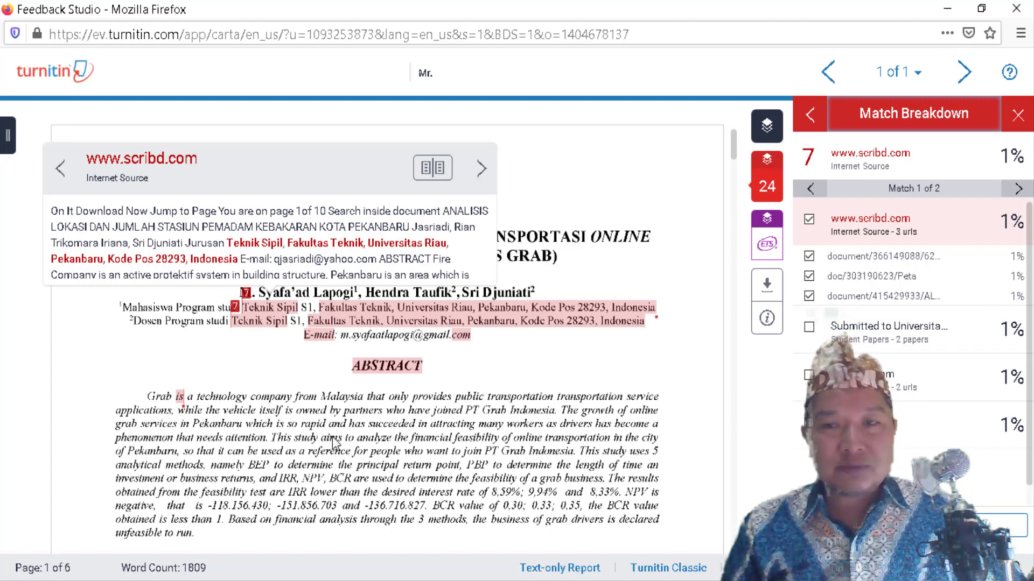
{"action": "scroll", "coordinate": [375, 376], "scroll_direction": "down", "scroll_amount": 2}
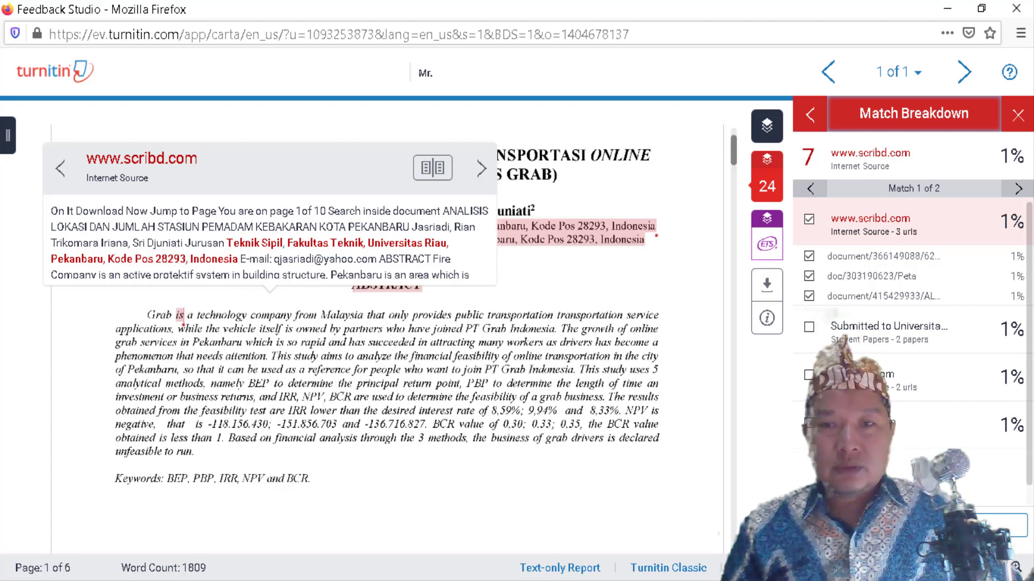
{"action": "scroll", "coordinate": [745, 307], "scroll_direction": "down", "scroll_amount": 5}
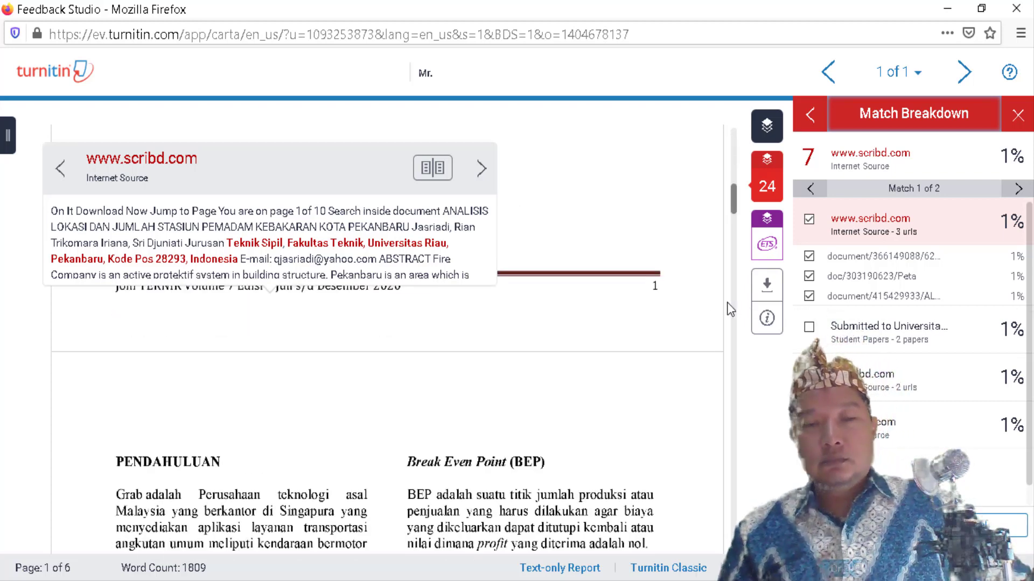
{"action": "left_click", "coordinate": [578, 359]}
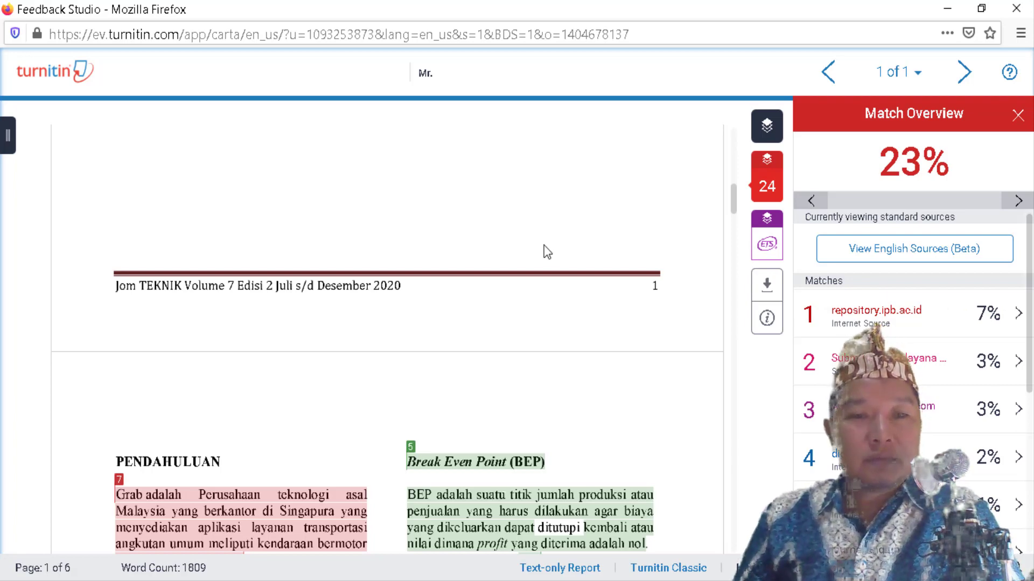
Return to the paper's first page, view the pt.scribd.com match on the affiliation lines and open its breakdown.
{"action": "scroll", "coordinate": [545, 251], "scroll_direction": "up", "scroll_amount": 2}
{"action": "scroll", "coordinate": [544, 251], "scroll_direction": "up", "scroll_amount": 5}
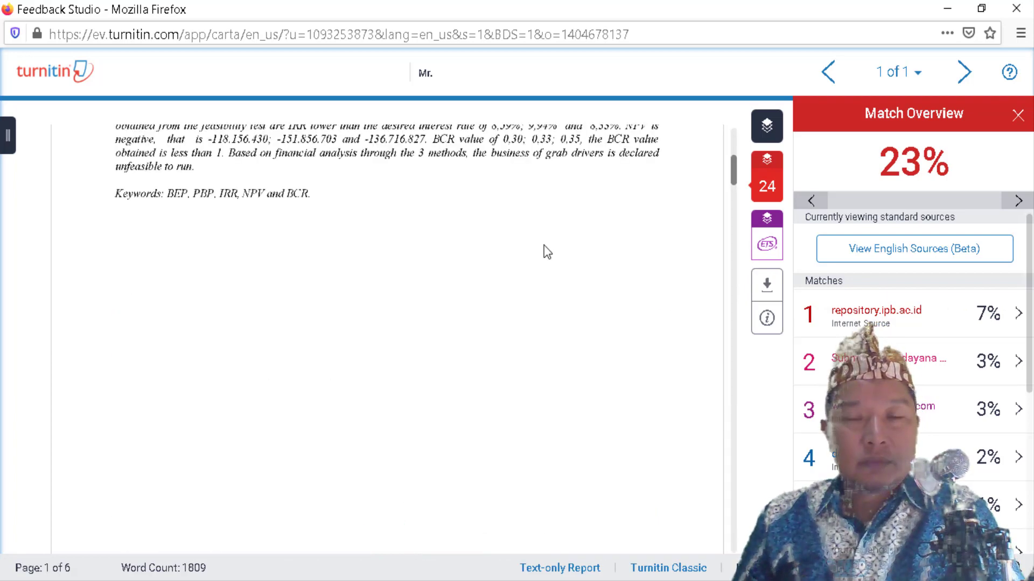
{"action": "scroll", "coordinate": [545, 251], "scroll_direction": "up", "scroll_amount": 5}
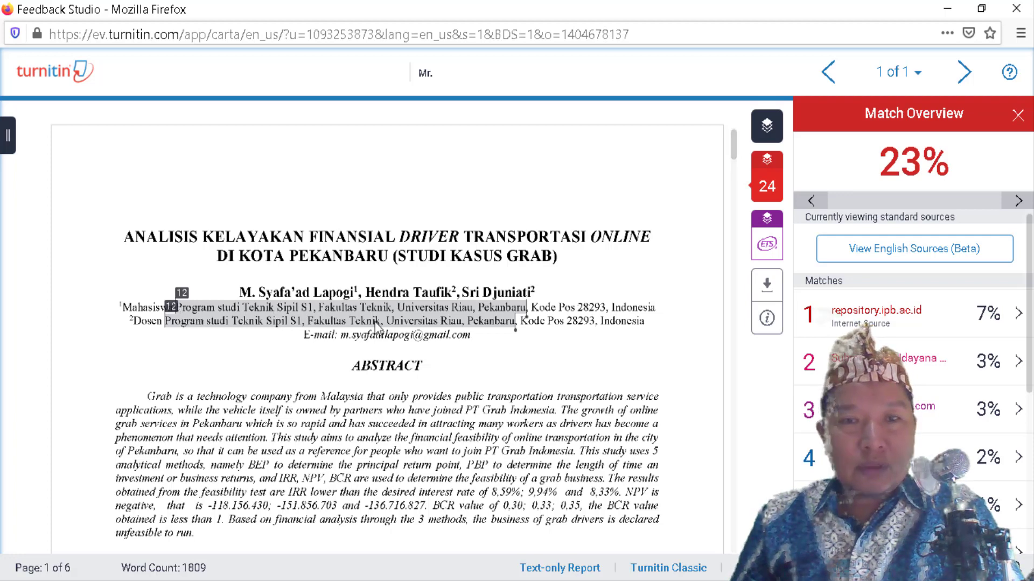
{"action": "scroll", "coordinate": [915, 361], "scroll_direction": "down", "scroll_amount": 5}
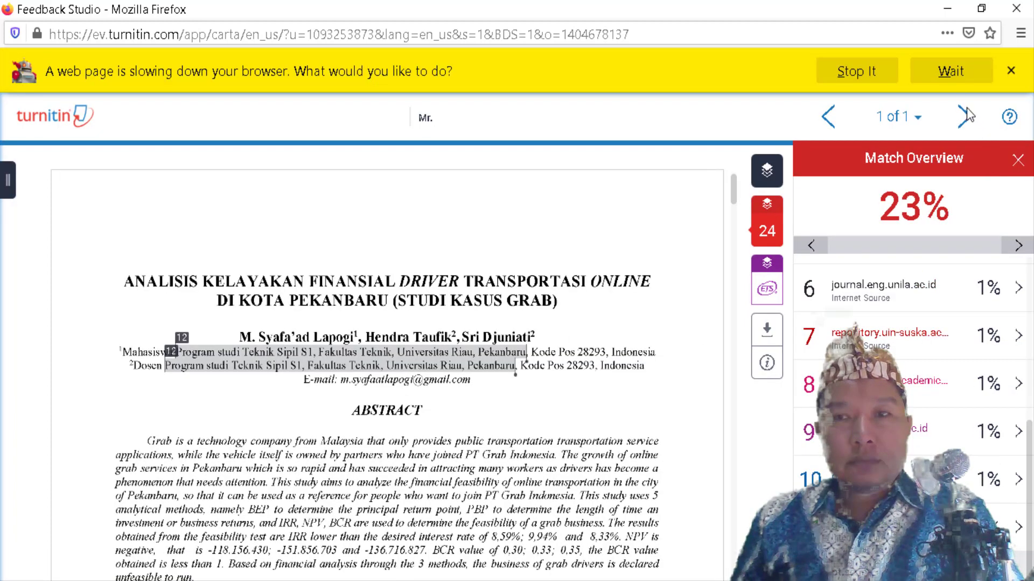
{"action": "left_click", "coordinate": [950, 71]}
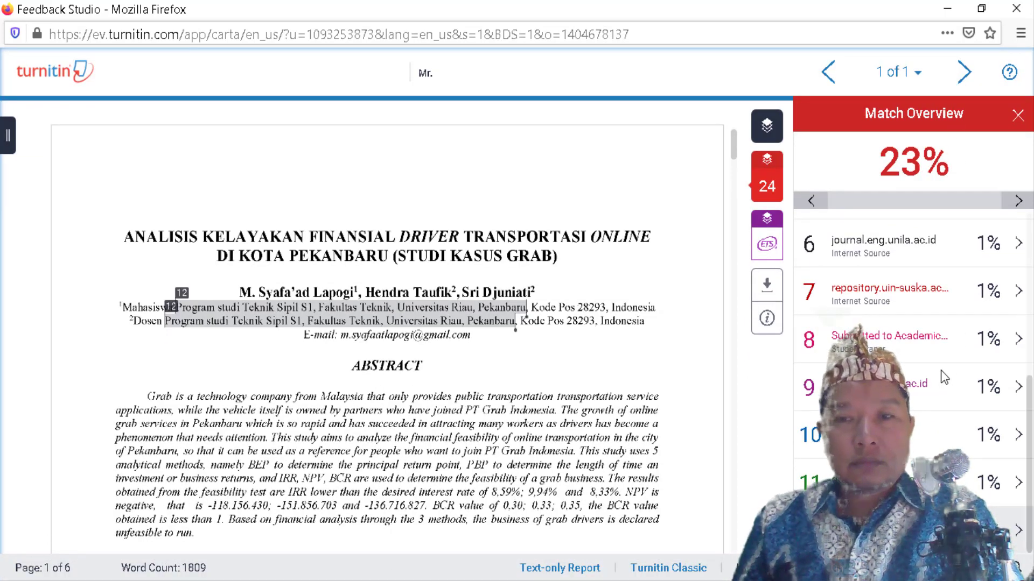
{"action": "left_click", "coordinate": [515, 323]}
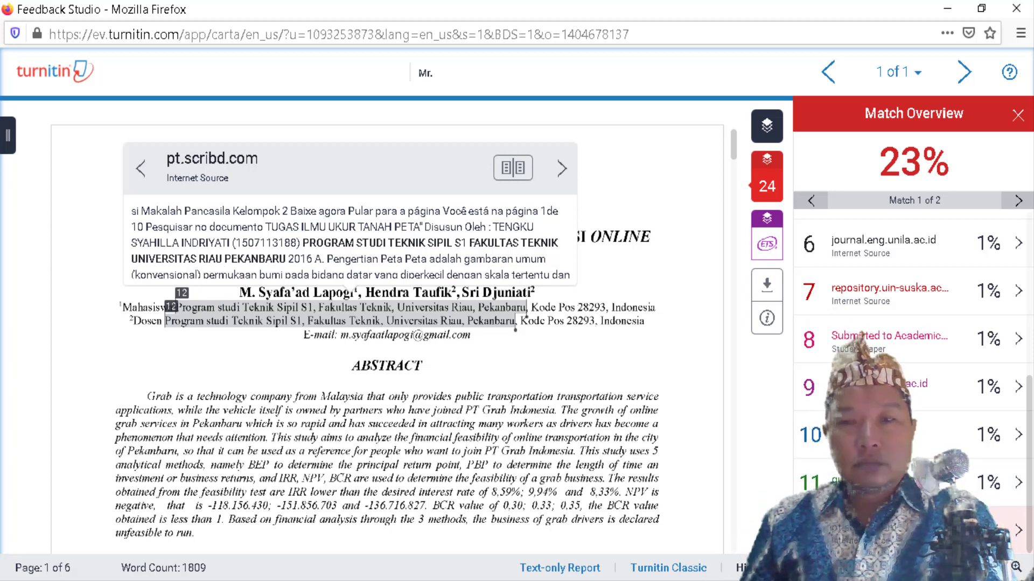
{"action": "left_click", "coordinate": [1017, 534]}
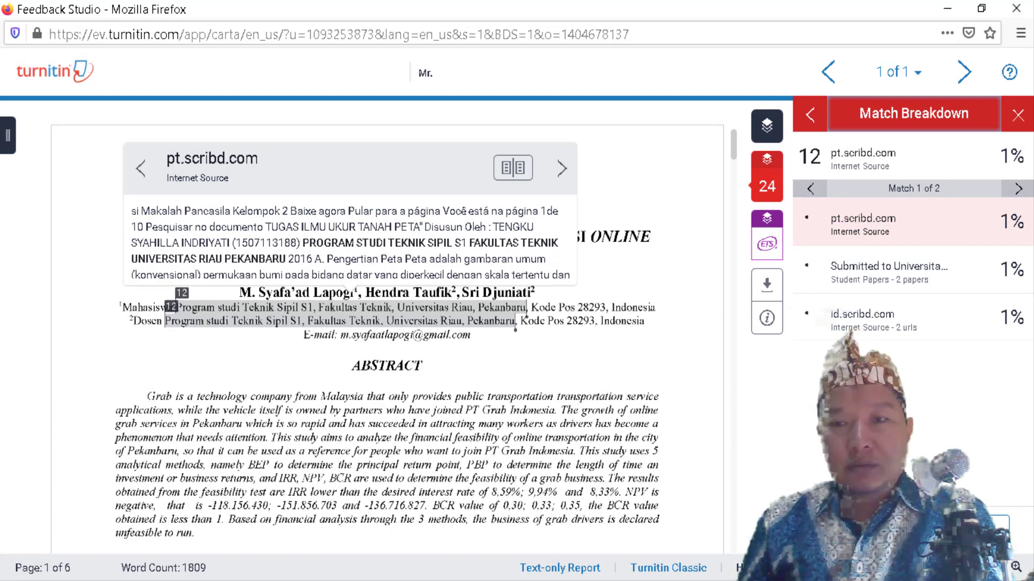
Exclude pt.scribd.com, the university student papers and id.scribd.com from the matches, and check the highlights on the first page.
{"action": "left_click", "coordinate": [912, 525]}
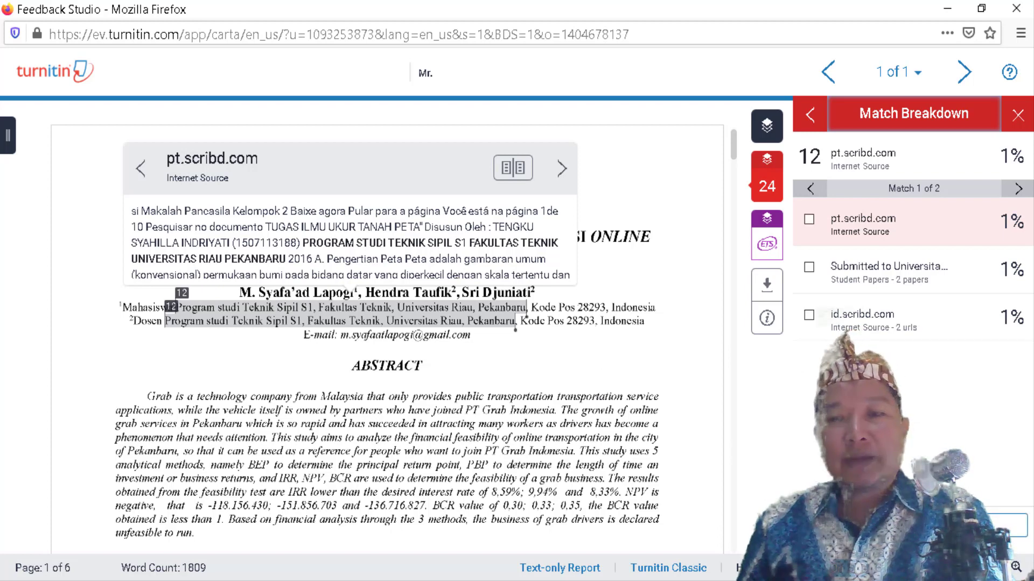
{"action": "left_click", "coordinate": [809, 222]}
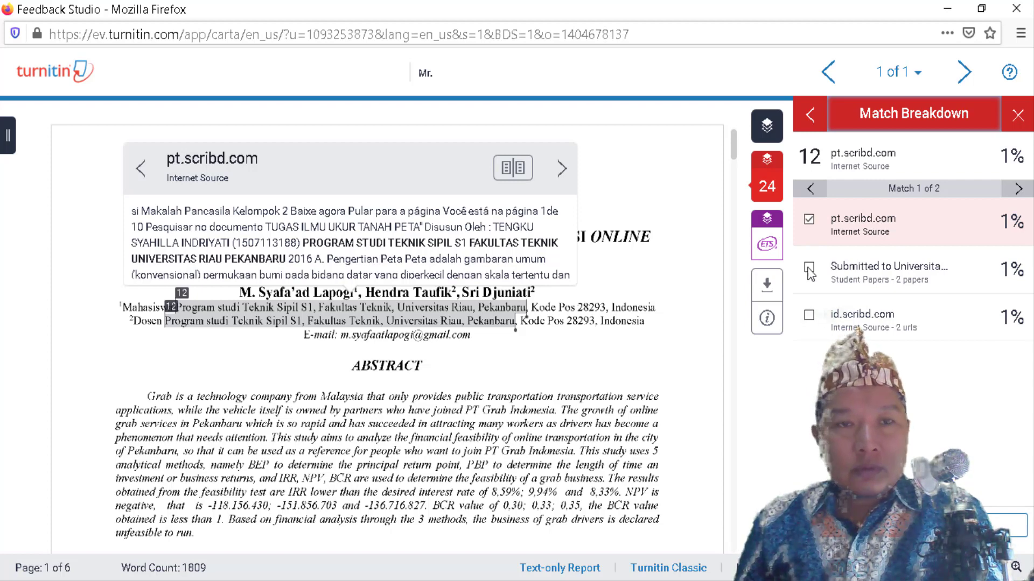
{"action": "left_click", "coordinate": [808, 268]}
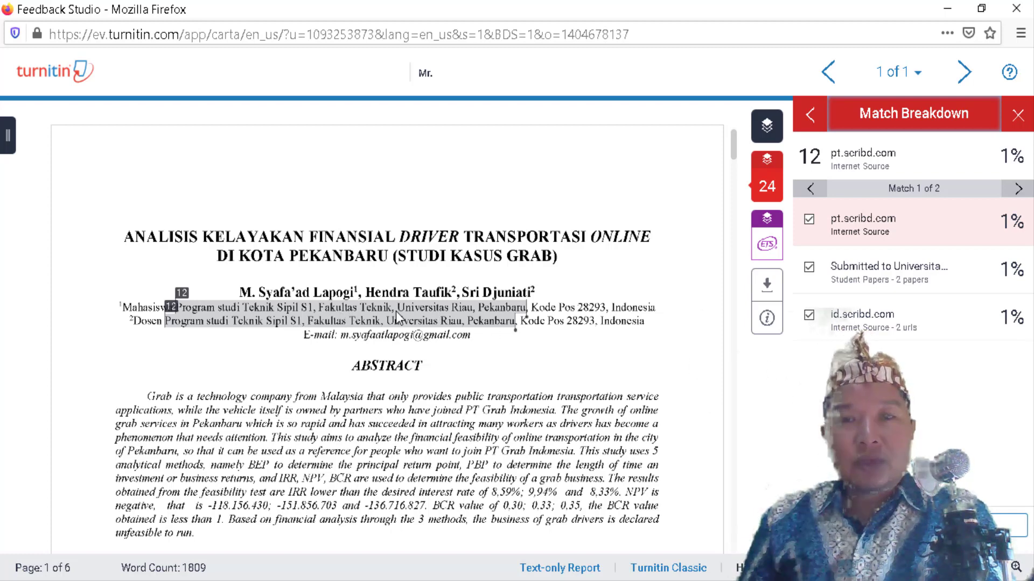
{"action": "left_click", "coordinate": [380, 322]}
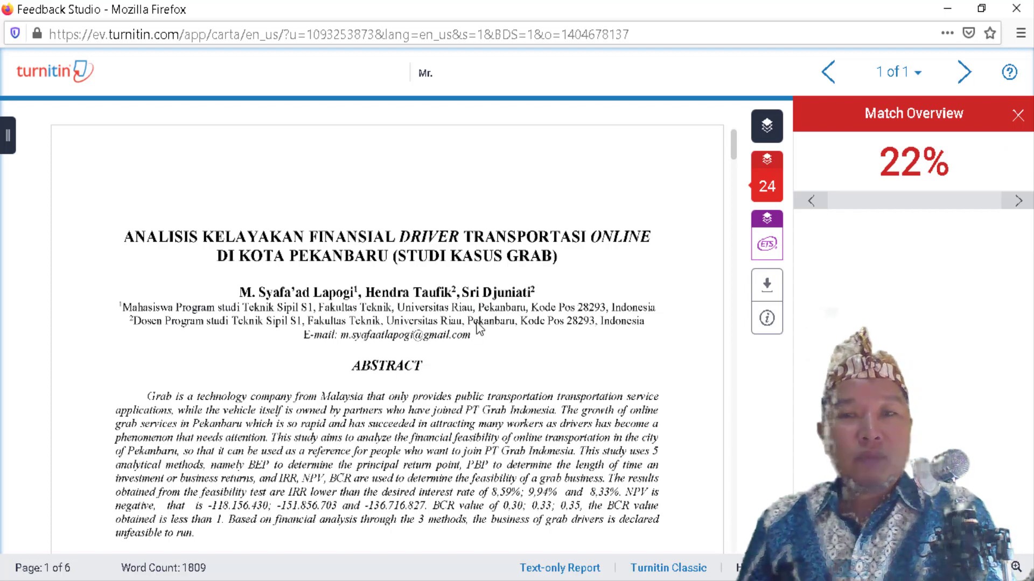
{"action": "scroll", "coordinate": [479, 327], "scroll_direction": "down", "scroll_amount": 2}
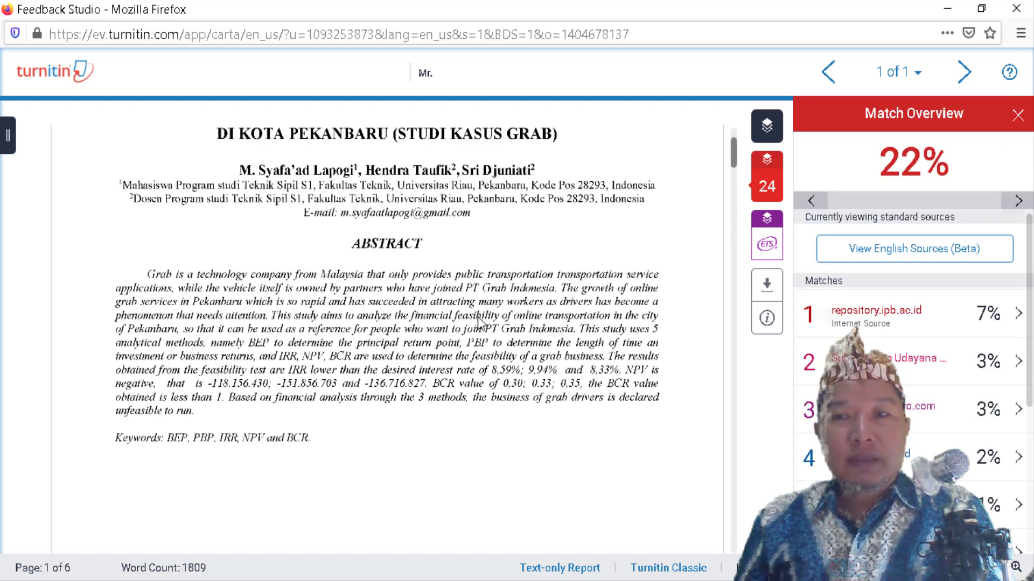
{"action": "scroll", "coordinate": [374, 275], "scroll_direction": "down", "scroll_amount": 2}
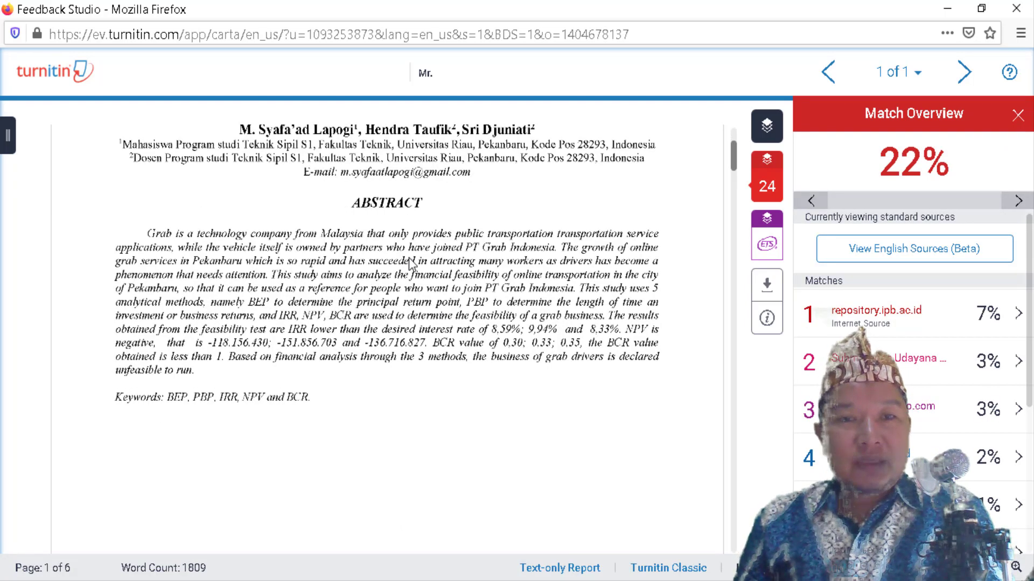
Examine the colour-highlighted matches on the paper's second page, from the Pendahuluan and Break Even Point sections to Internal Rate of Return.
{"action": "scroll", "coordinate": [411, 264], "scroll_direction": "down", "scroll_amount": 5}
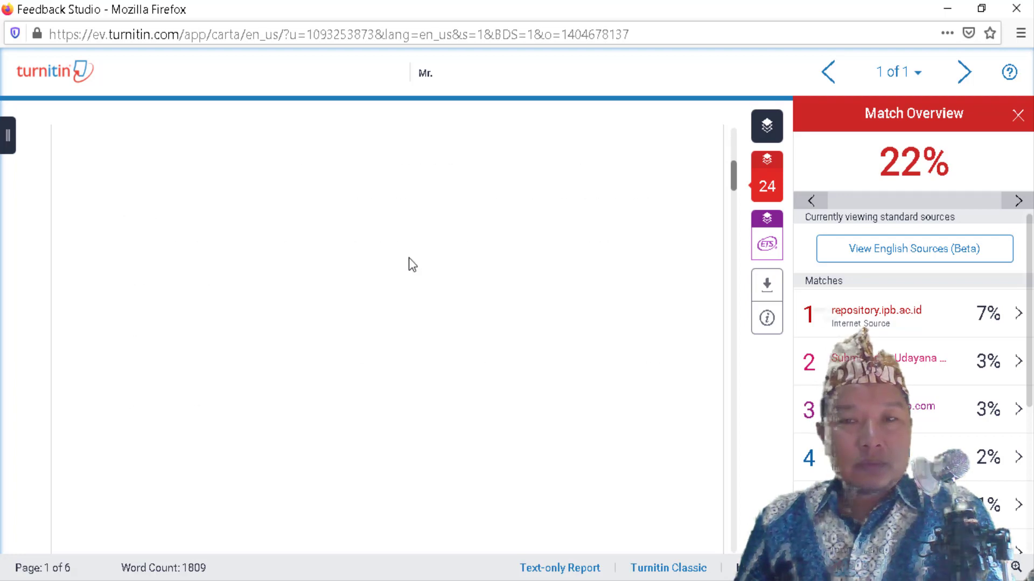
{"action": "scroll", "coordinate": [409, 257], "scroll_direction": "down", "scroll_amount": 3}
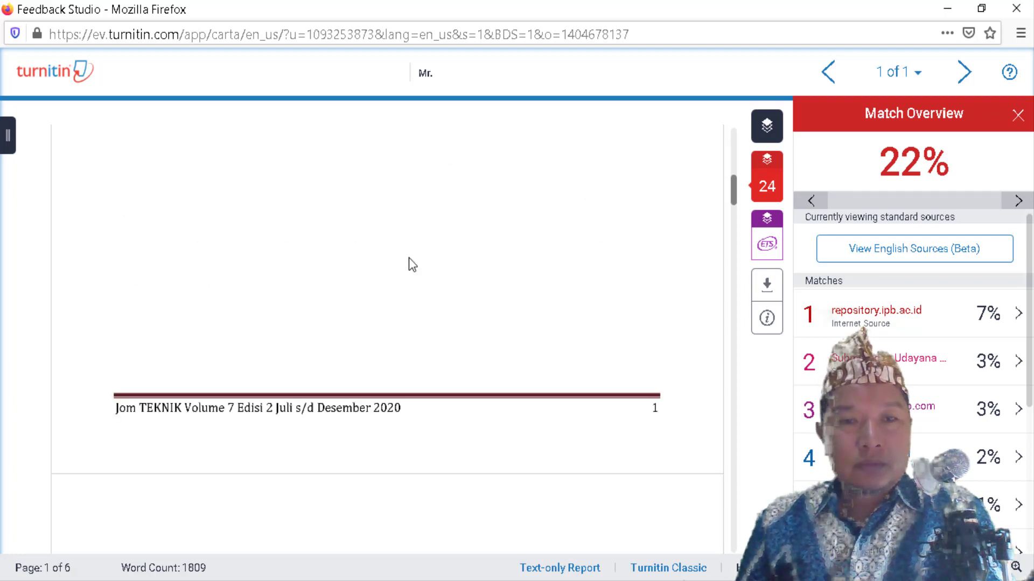
{"action": "scroll", "coordinate": [409, 257], "scroll_direction": "down", "scroll_amount": 1}
{"action": "scroll", "coordinate": [408, 257], "scroll_direction": "down", "scroll_amount": 5}
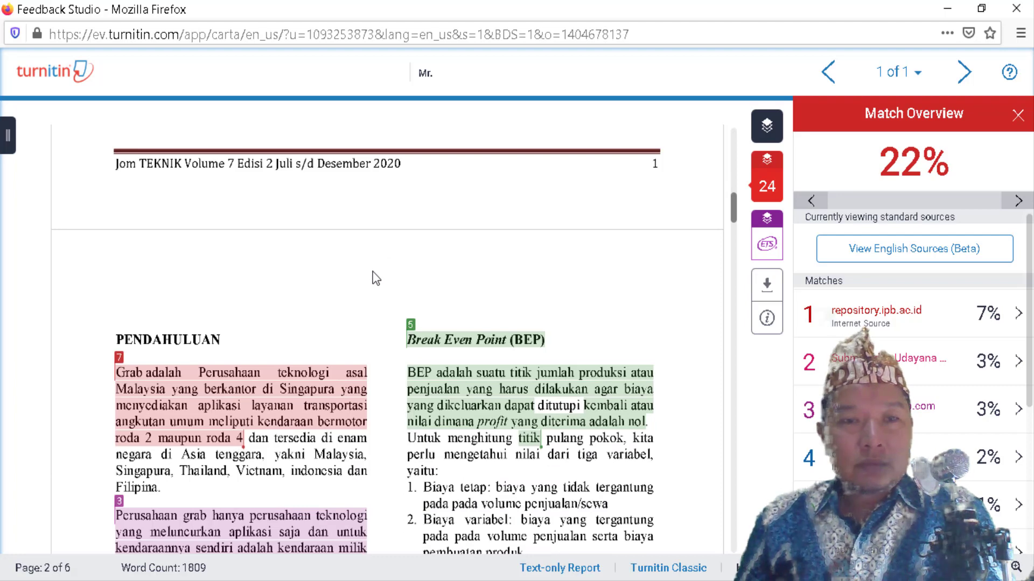
{"action": "scroll", "coordinate": [280, 343], "scroll_direction": "down", "scroll_amount": 1}
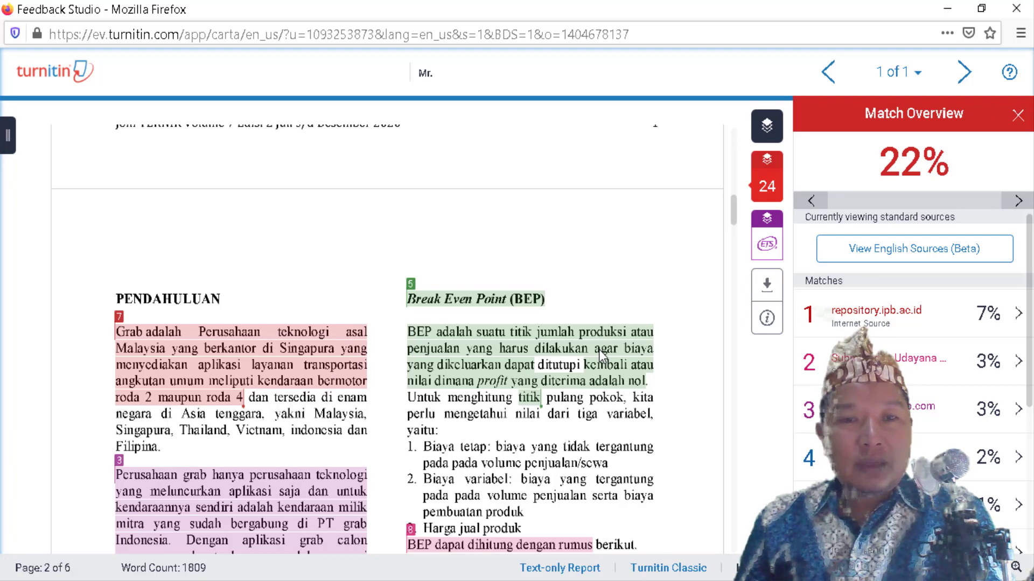
{"action": "scroll", "coordinate": [599, 350], "scroll_direction": "down", "scroll_amount": 2}
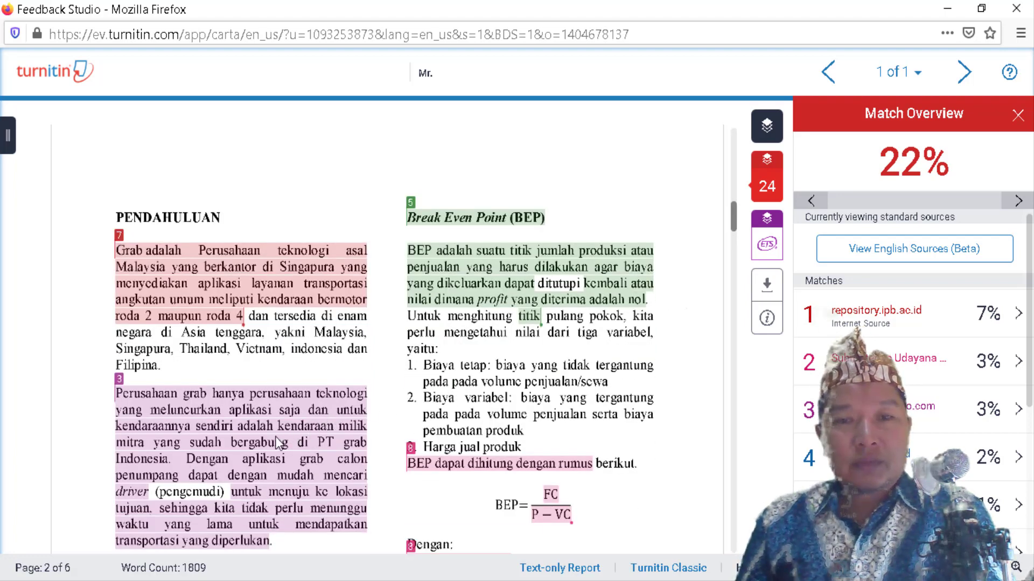
{"action": "scroll", "coordinate": [275, 437], "scroll_direction": "down", "scroll_amount": 5}
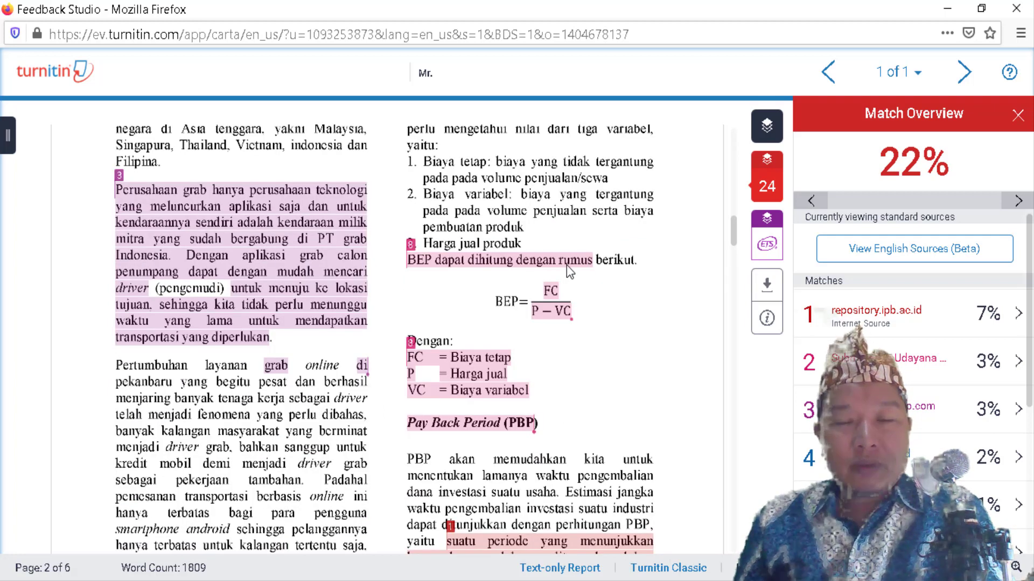
{"action": "scroll", "coordinate": [521, 247], "scroll_direction": "down", "scroll_amount": 6}
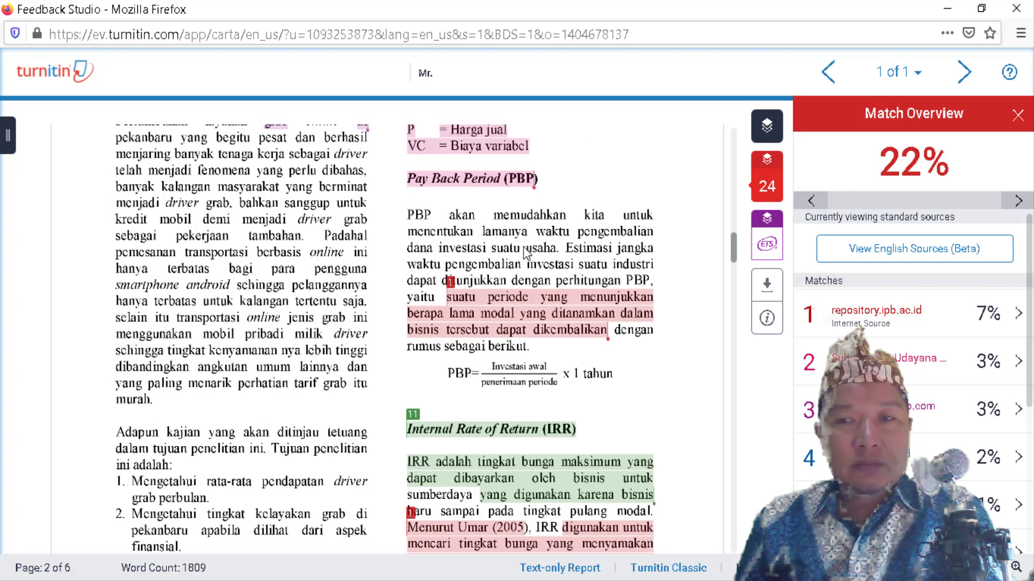
{"action": "scroll", "coordinate": [518, 253], "scroll_direction": "down", "scroll_amount": 1}
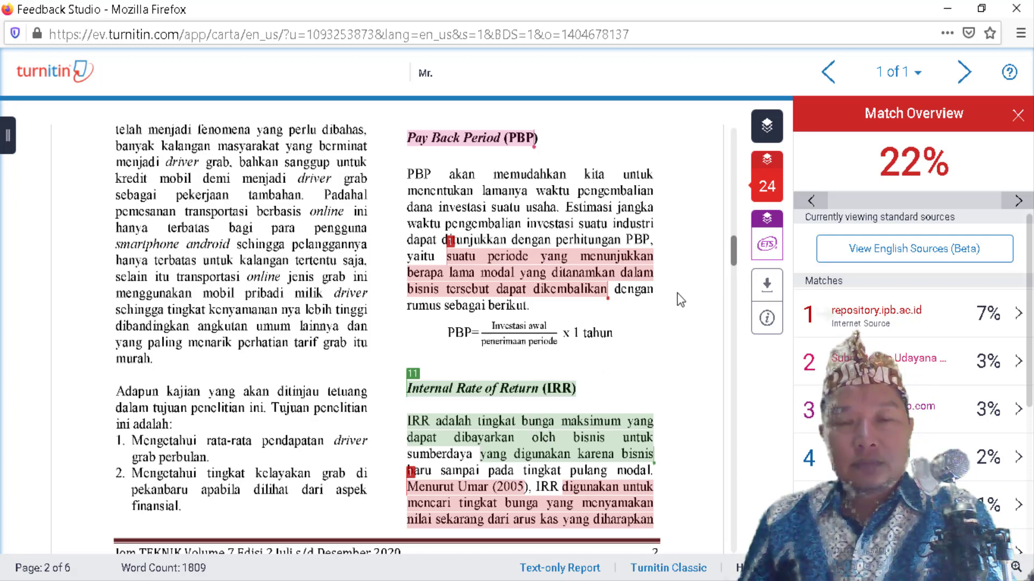
Check the highlighted matches from page 3 to the reference list on page 6, and let the slow web page keep running.
{"action": "scroll", "coordinate": [610, 327], "scroll_direction": "down", "scroll_amount": 10}
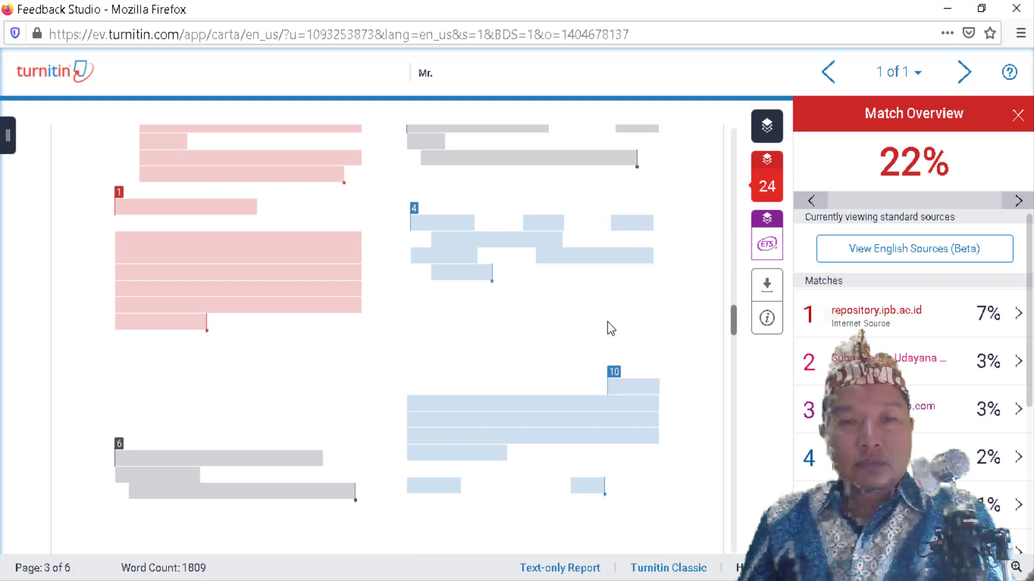
{"action": "scroll", "coordinate": [607, 321], "scroll_direction": "down", "scroll_amount": 1}
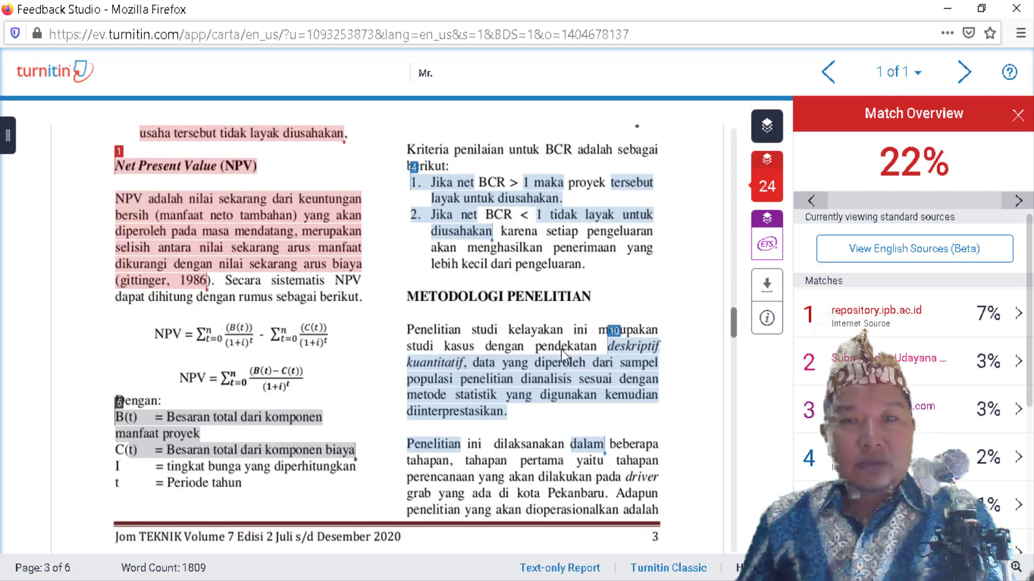
{"action": "scroll", "coordinate": [580, 353], "scroll_direction": "down", "scroll_amount": 4}
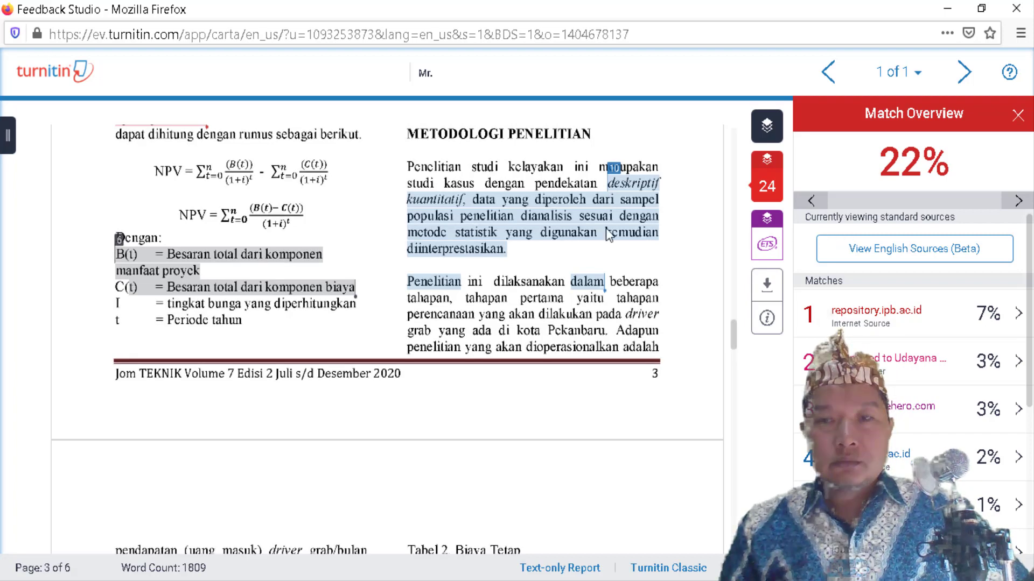
{"action": "scroll", "coordinate": [519, 239], "scroll_direction": "down", "scroll_amount": 15}
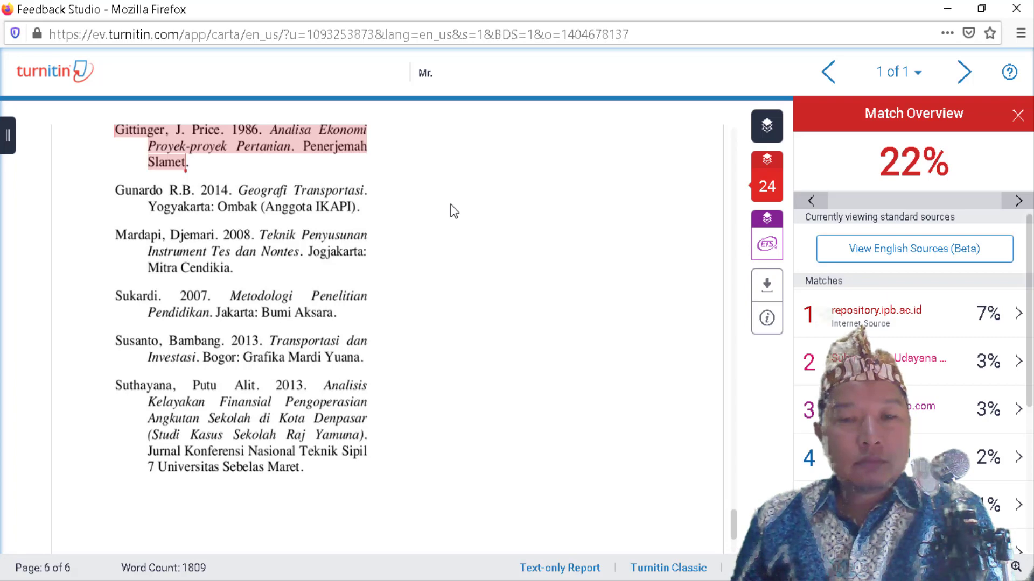
{"action": "scroll", "coordinate": [454, 211], "scroll_direction": "up", "scroll_amount": 1}
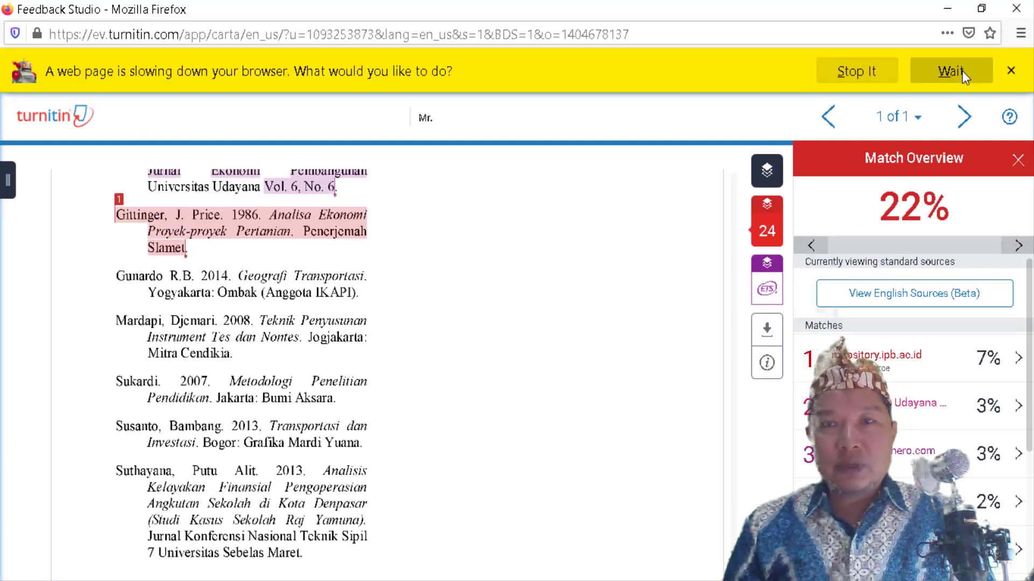
{"action": "left_click", "coordinate": [961, 71]}
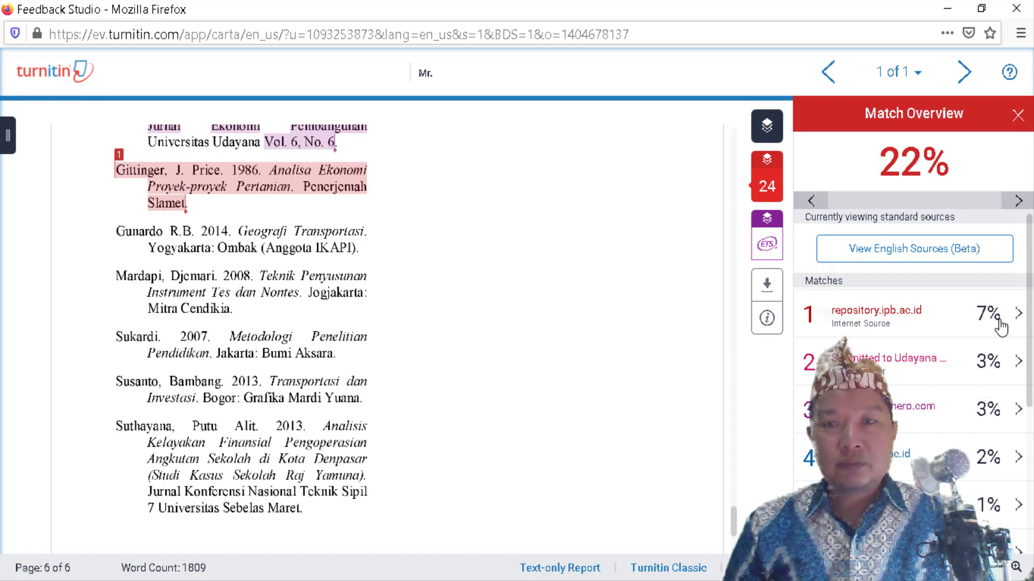
Open the match breakdown of repository.ipb.ac.id and go through its matched passages on Payback Period and IRR.
{"action": "left_click", "coordinate": [1016, 314]}
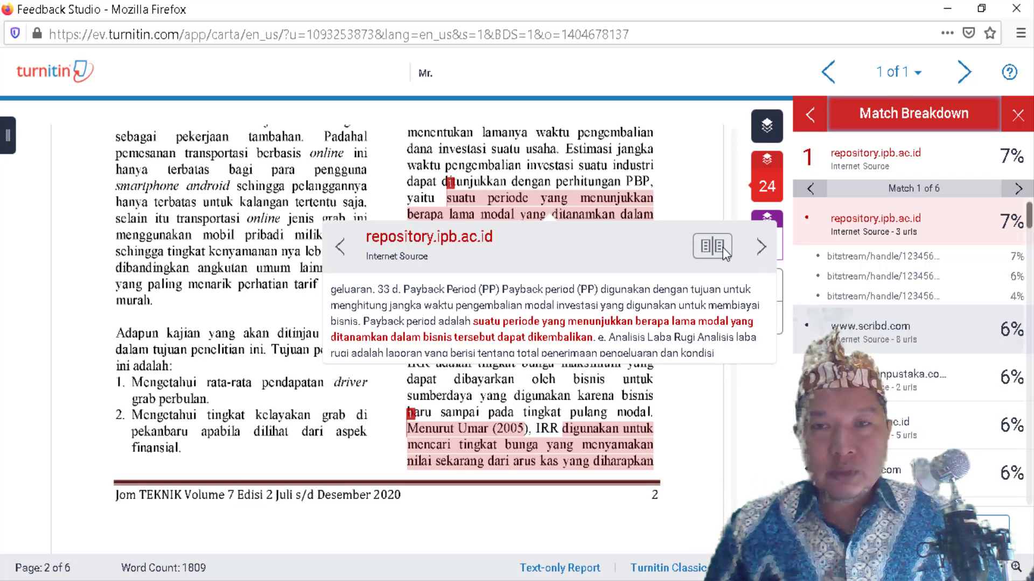
{"action": "left_click", "coordinate": [760, 248]}
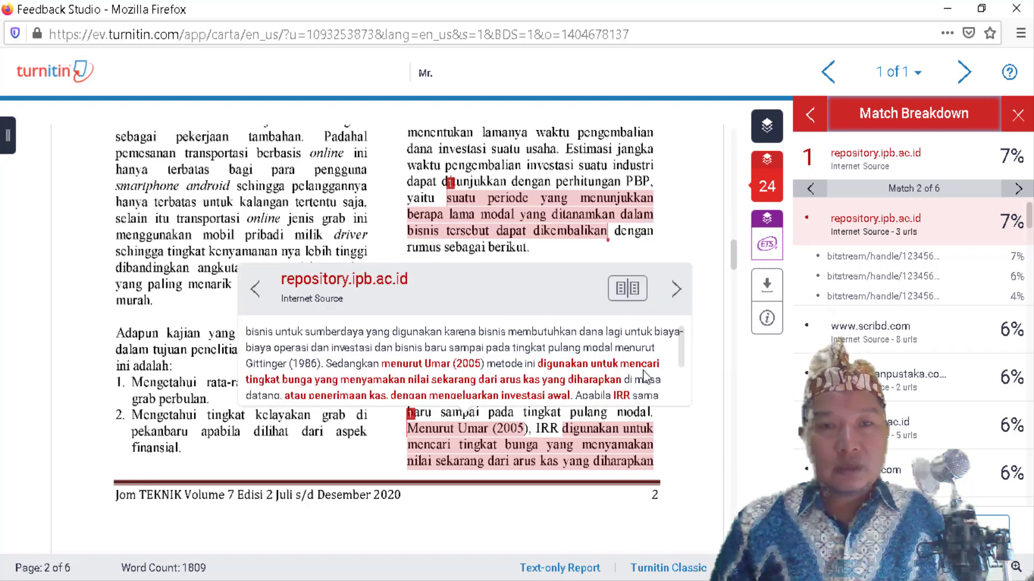
{"action": "left_click", "coordinate": [676, 294]}
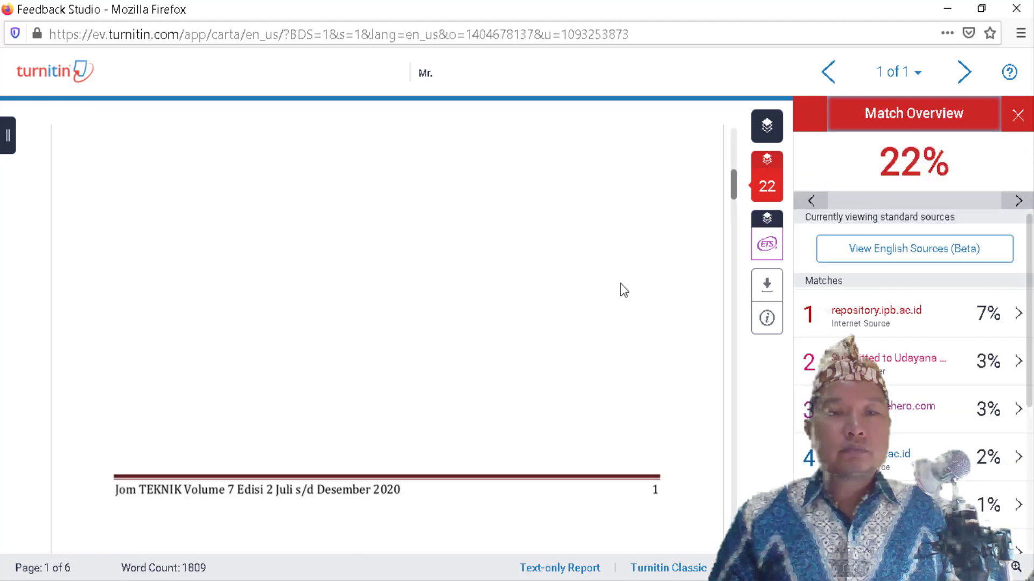
Download the current view of the Similarity Report and save it as the PDF file Mr. in the paper's folder under 2020.
{"action": "scroll", "coordinate": [620, 283], "scroll_direction": "down", "scroll_amount": 5}
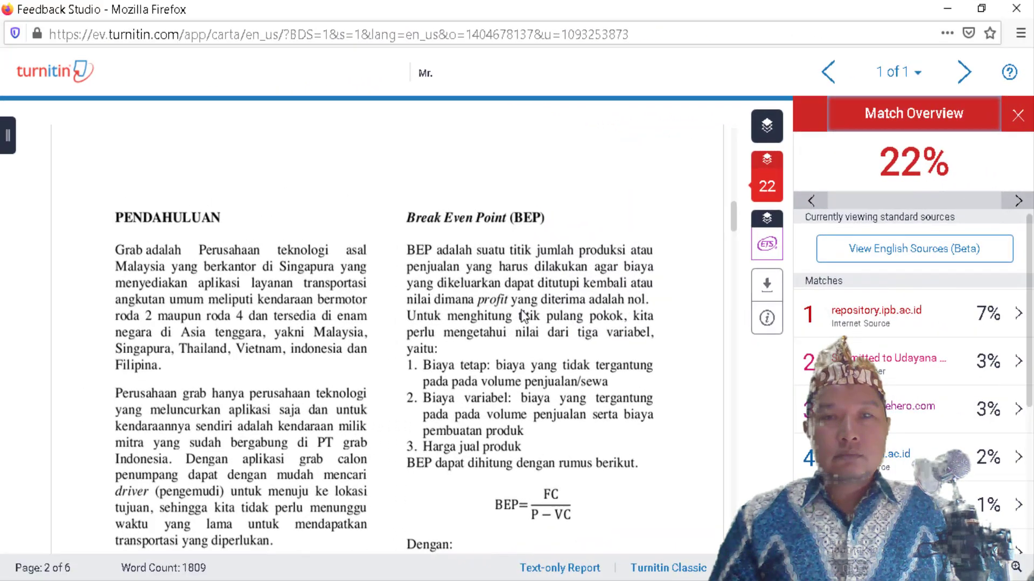
{"action": "left_click", "coordinate": [767, 284]}
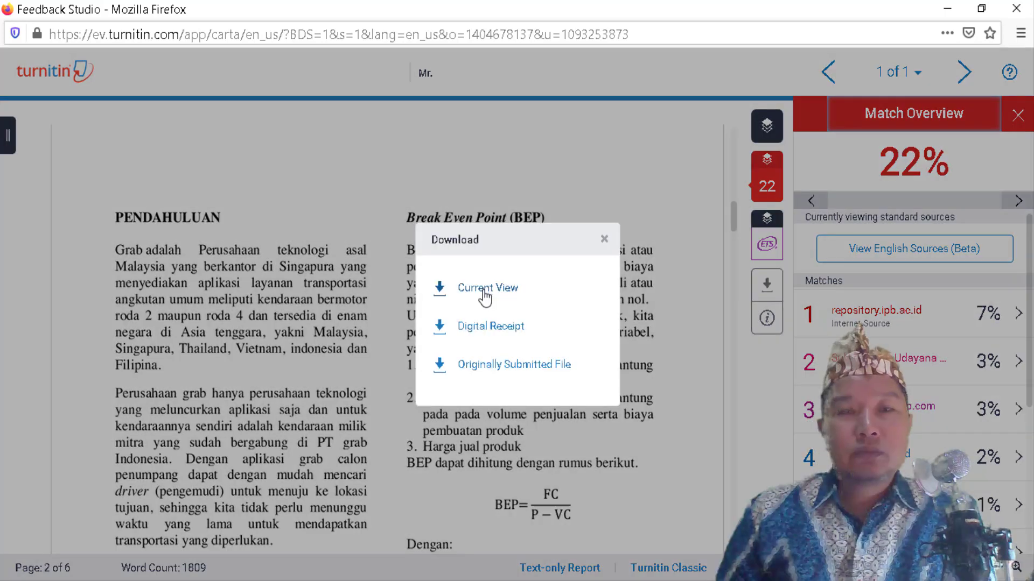
{"action": "left_click", "coordinate": [485, 295]}
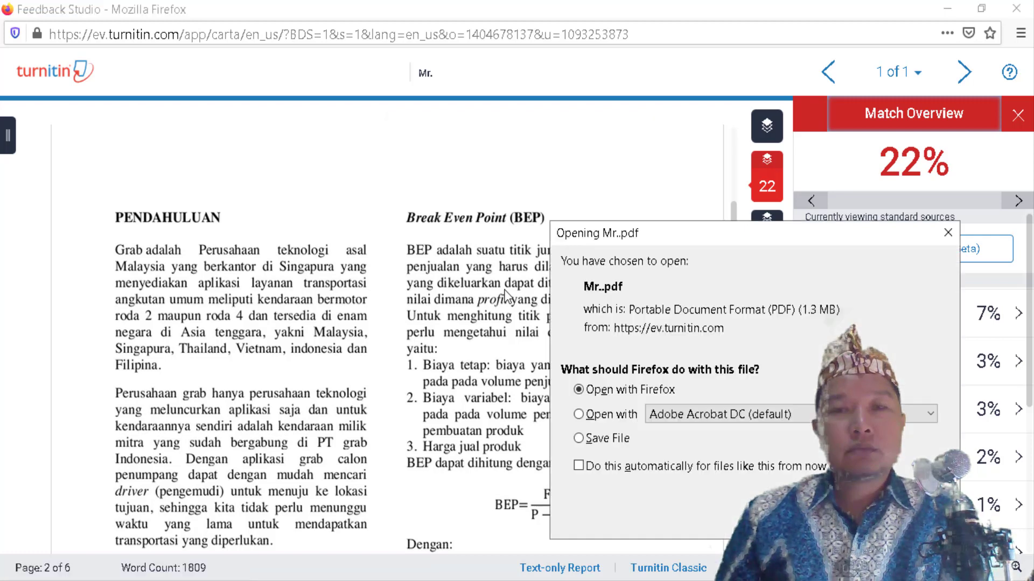
{"action": "key", "text": "alt+s"}
{"action": "key", "text": "Return"}
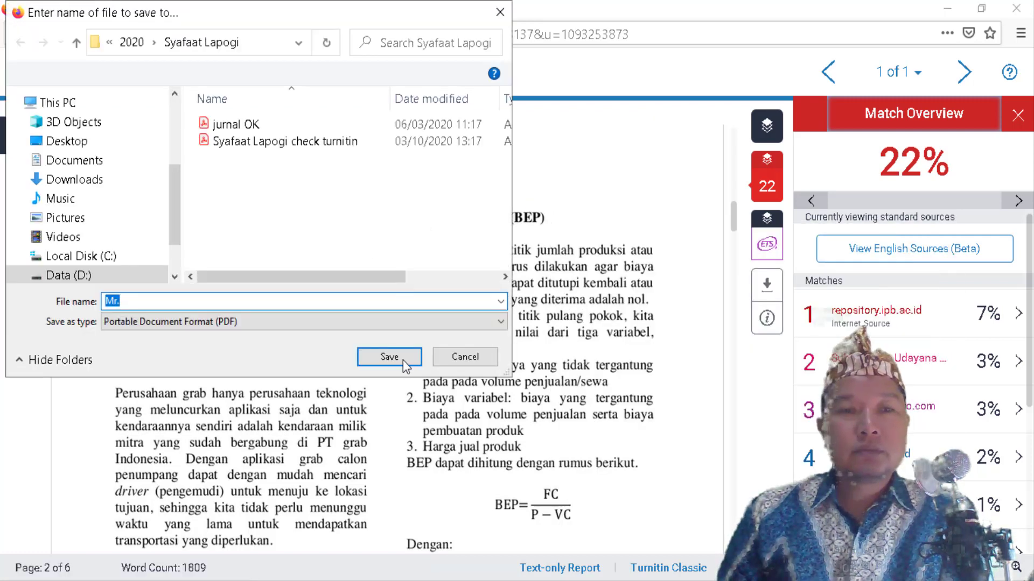
{"action": "left_click", "coordinate": [387, 356]}
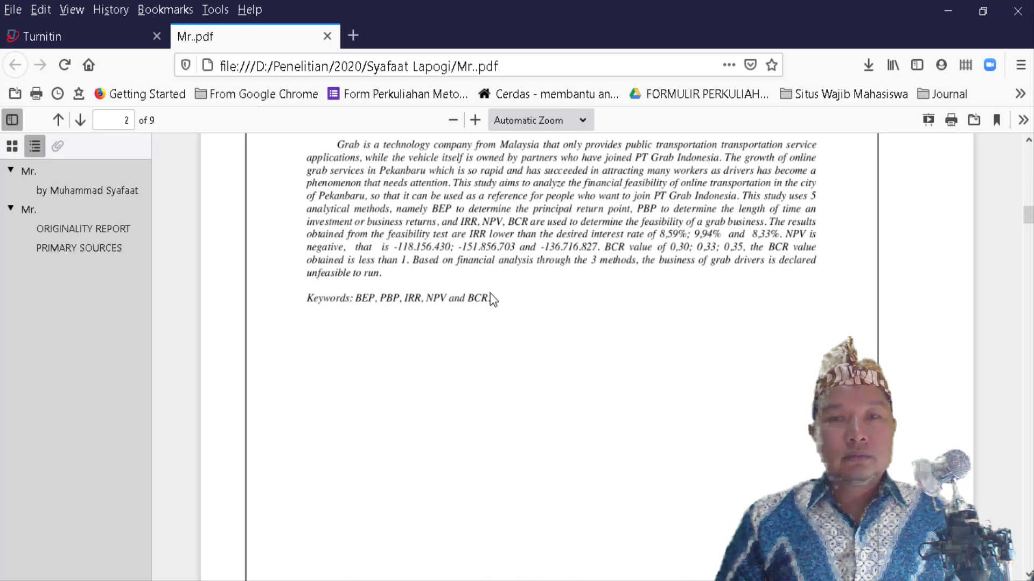
Look through the paper pages of the saved Mr..pdf, checking the highlighted matches down to the end of the reference list.
{"action": "scroll", "coordinate": [490, 293], "scroll_direction": "down", "scroll_amount": 5}
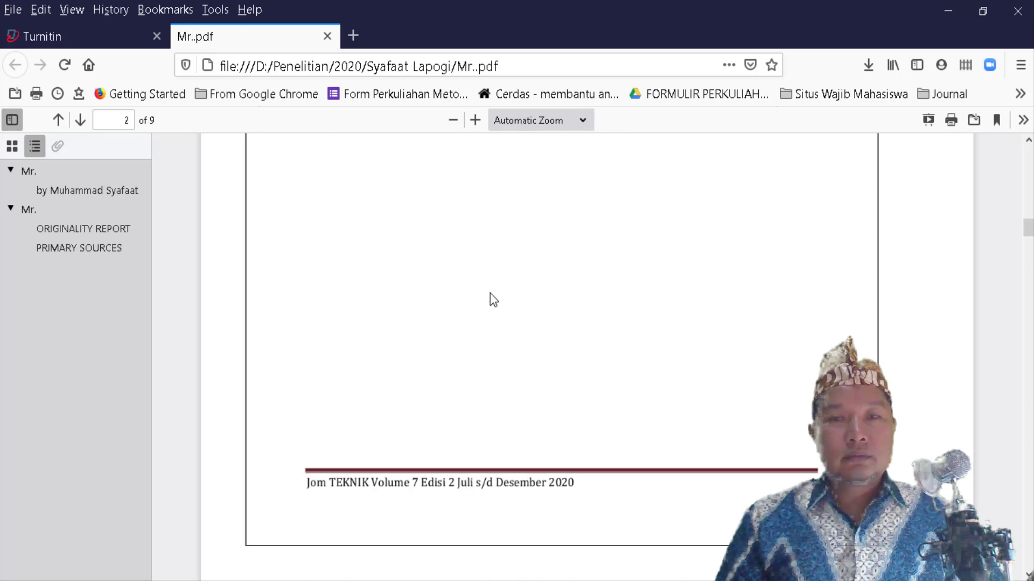
{"action": "scroll", "coordinate": [490, 293], "scroll_direction": "down", "scroll_amount": 5}
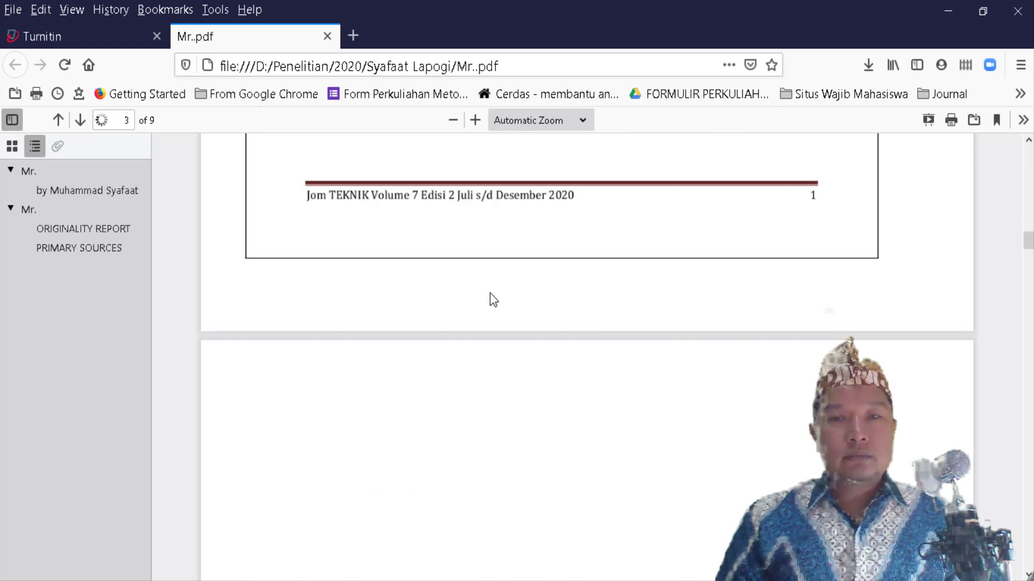
{"action": "scroll", "coordinate": [490, 294], "scroll_direction": "down", "scroll_amount": 3}
{"action": "scroll", "coordinate": [490, 294], "scroll_direction": "down", "scroll_amount": 5}
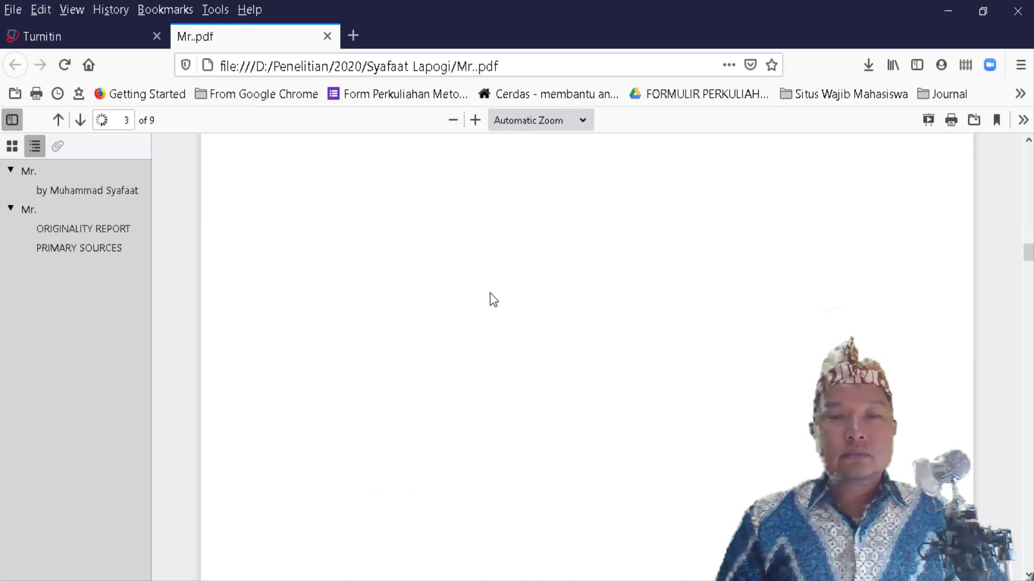
{"action": "scroll", "coordinate": [650, 316], "scroll_direction": "up", "scroll_amount": 1}
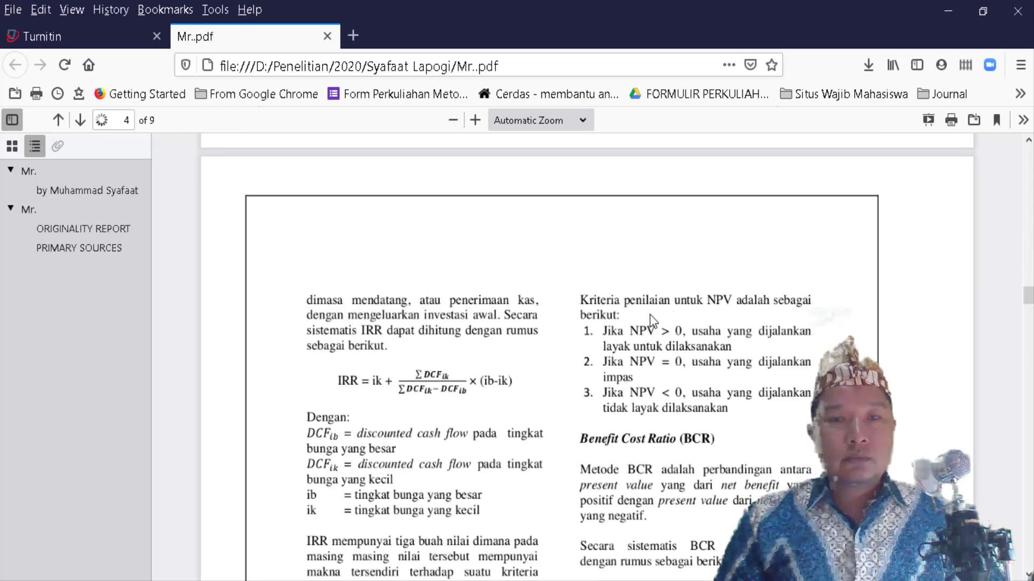
{"action": "scroll", "coordinate": [705, 344], "scroll_direction": "down", "scroll_amount": 5}
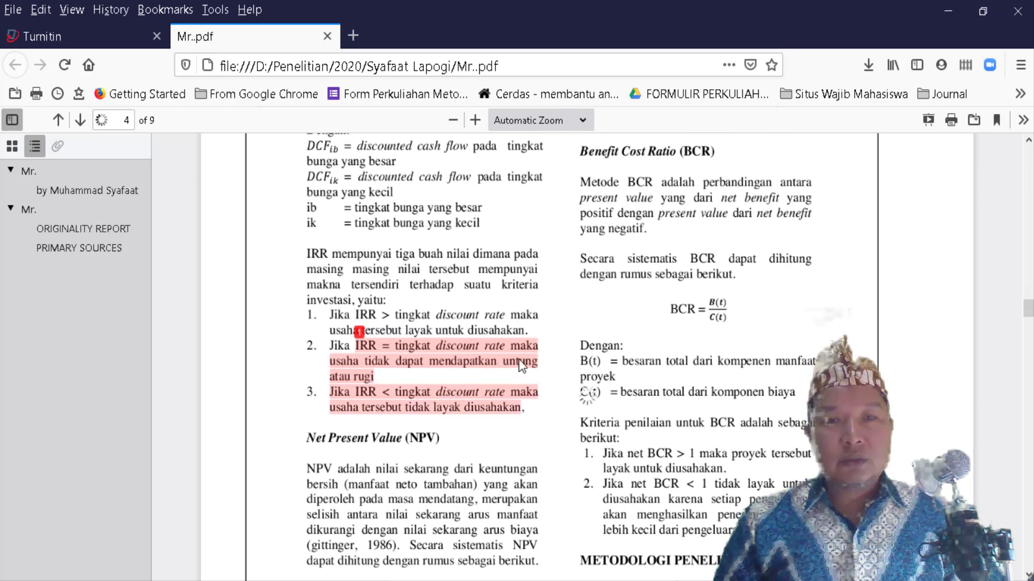
{"action": "scroll", "coordinate": [518, 359], "scroll_direction": "down", "scroll_amount": 3}
{"action": "scroll", "coordinate": [479, 296], "scroll_direction": "down", "scroll_amount": 8}
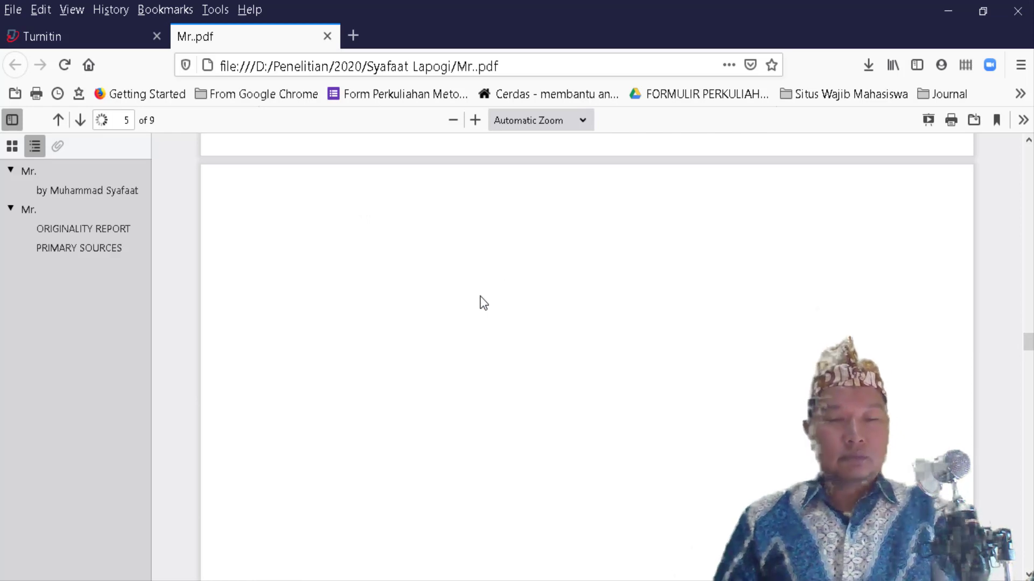
{"action": "scroll", "coordinate": [468, 326], "scroll_direction": "down", "scroll_amount": 10}
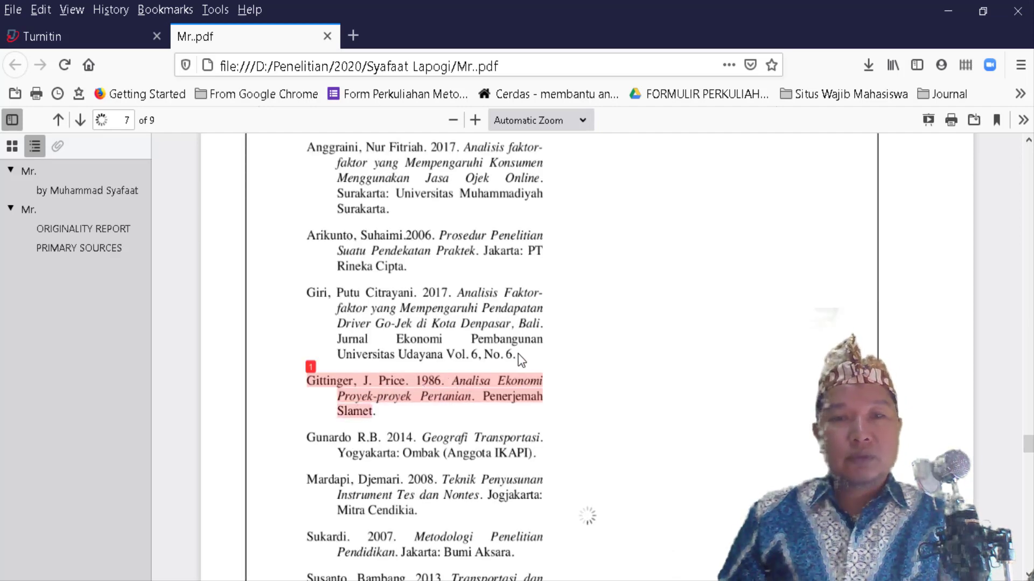
{"action": "scroll", "coordinate": [579, 333], "scroll_direction": "down", "scroll_amount": 6}
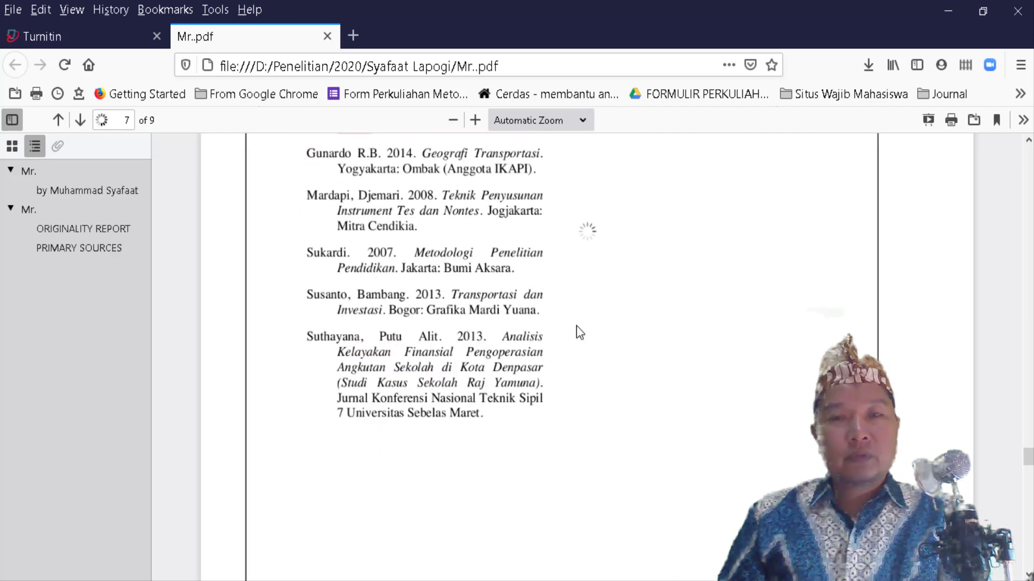
Read the PDF's Originality Report, from the similarity index through the primary sources to the exclusion settings on the last page.
{"action": "scroll", "coordinate": [579, 333], "scroll_direction": "down", "scroll_amount": 6}
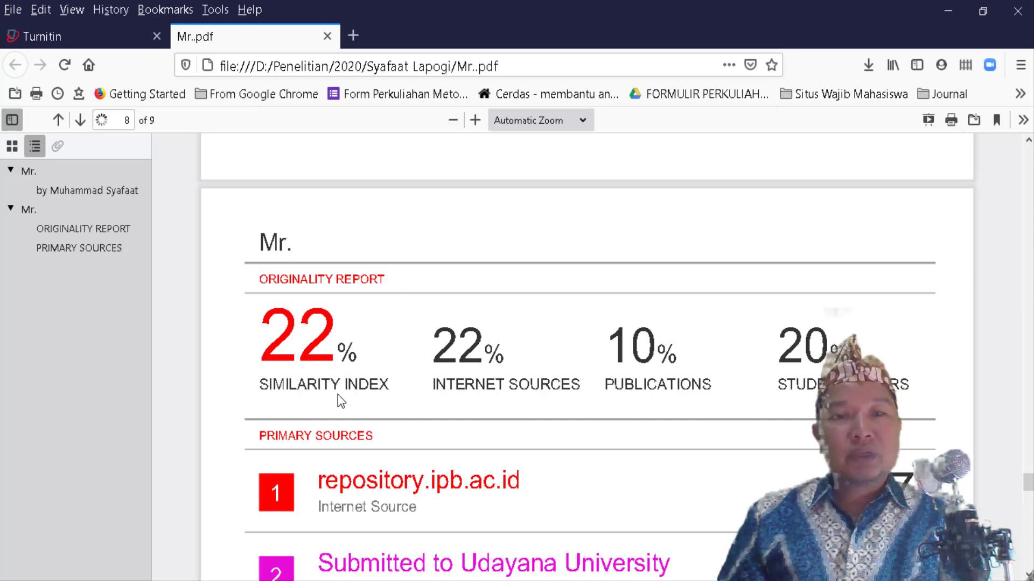
{"action": "scroll", "coordinate": [616, 376], "scroll_direction": "down", "scroll_amount": 6}
{"action": "scroll", "coordinate": [617, 375], "scroll_direction": "down", "scroll_amount": 2}
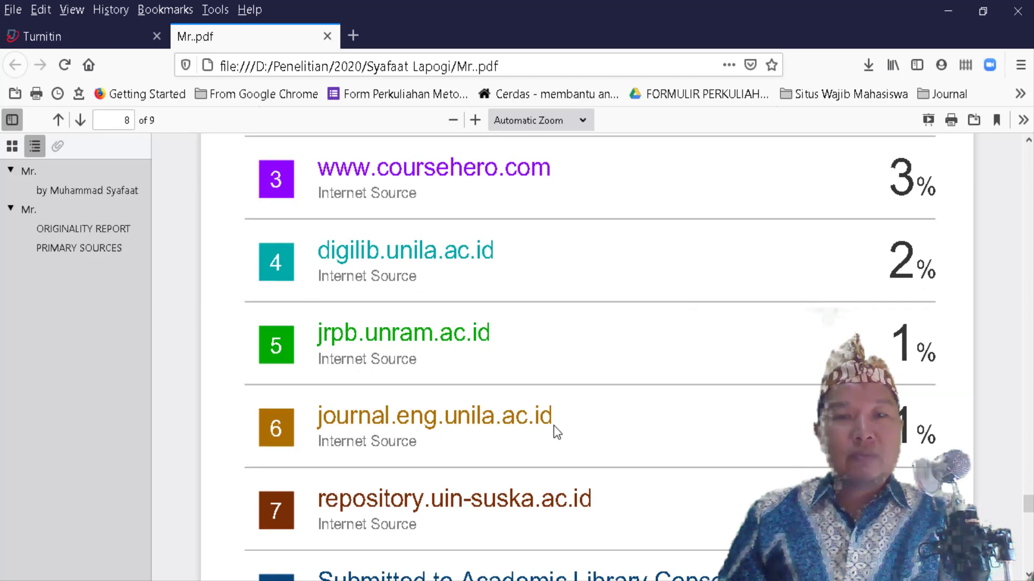
{"action": "scroll", "coordinate": [553, 425], "scroll_direction": "down", "scroll_amount": 5}
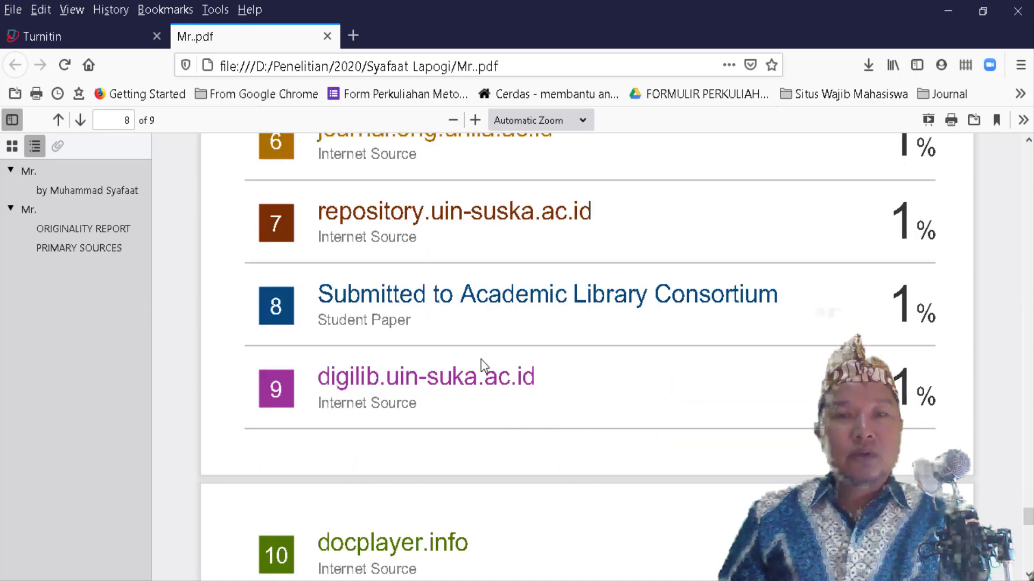
{"action": "scroll", "coordinate": [522, 384], "scroll_direction": "down", "scroll_amount": 3}
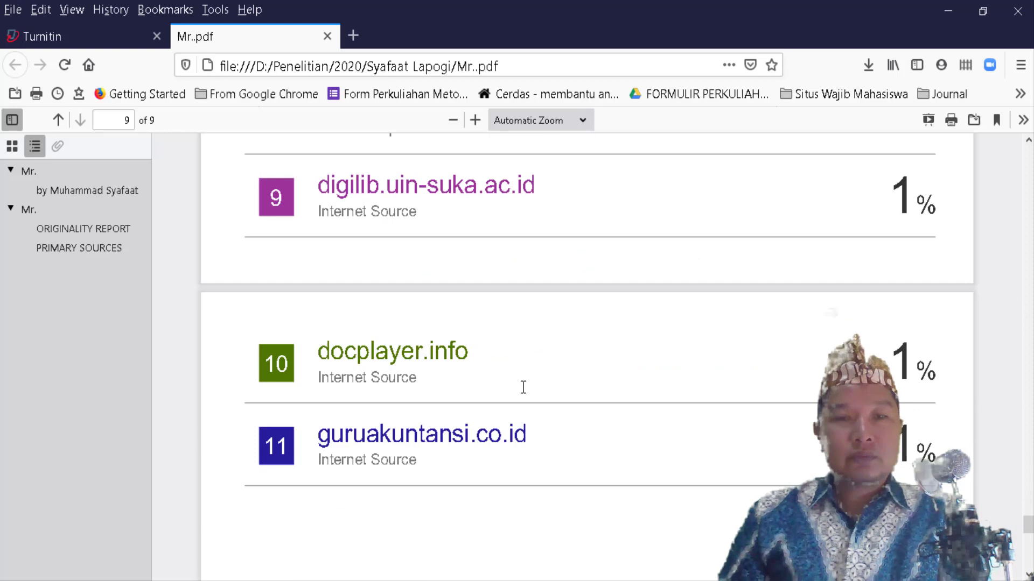
{"action": "scroll", "coordinate": [523, 386], "scroll_direction": "down", "scroll_amount": 3}
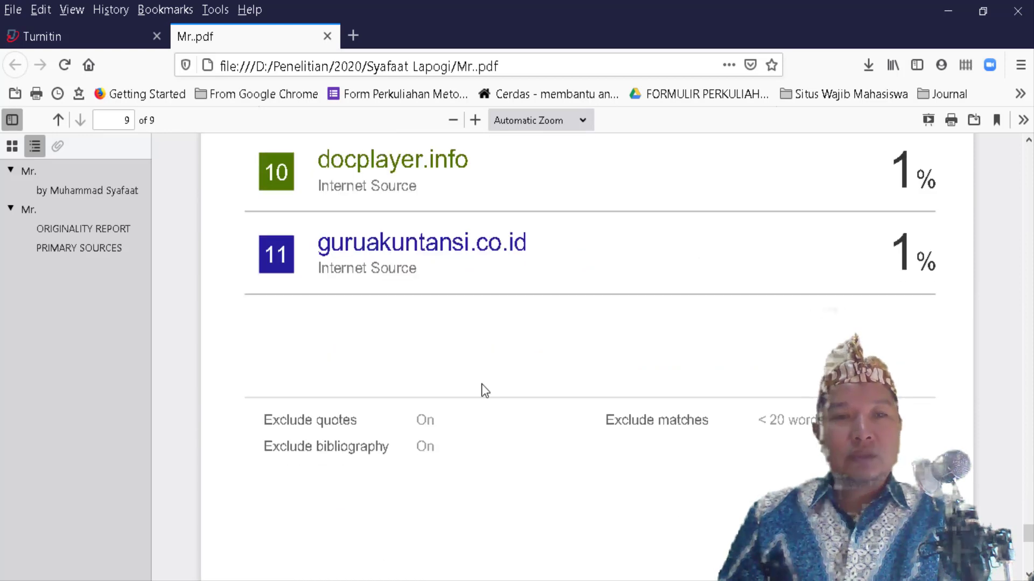
Go back over the primary sources list from the last page to the similarity index summary on page 8.
{"action": "scroll", "coordinate": [437, 369], "scroll_direction": "up", "scroll_amount": 5}
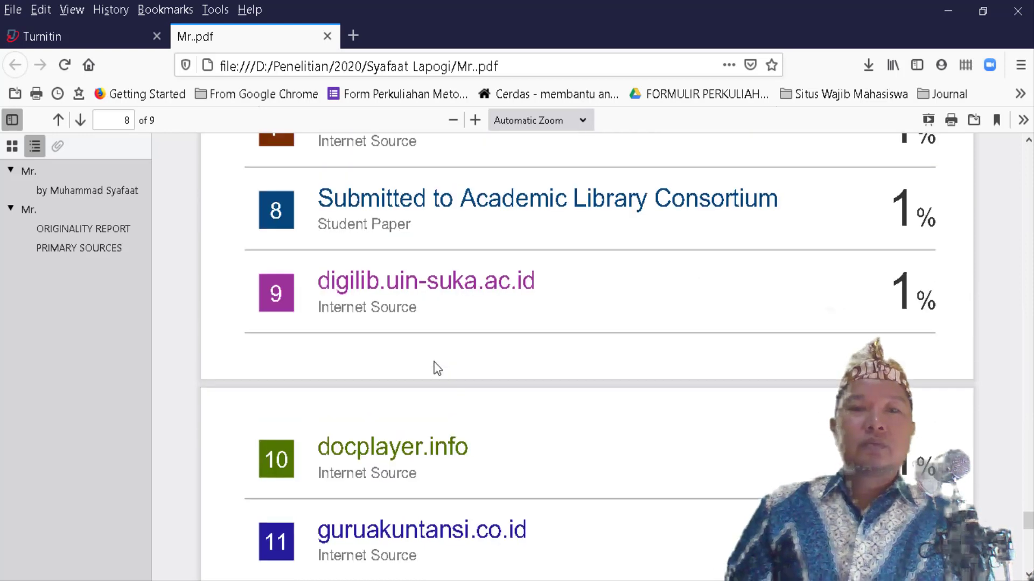
{"action": "scroll", "coordinate": [437, 369], "scroll_direction": "up", "scroll_amount": 3}
{"action": "scroll", "coordinate": [437, 369], "scroll_direction": "up", "scroll_amount": 2}
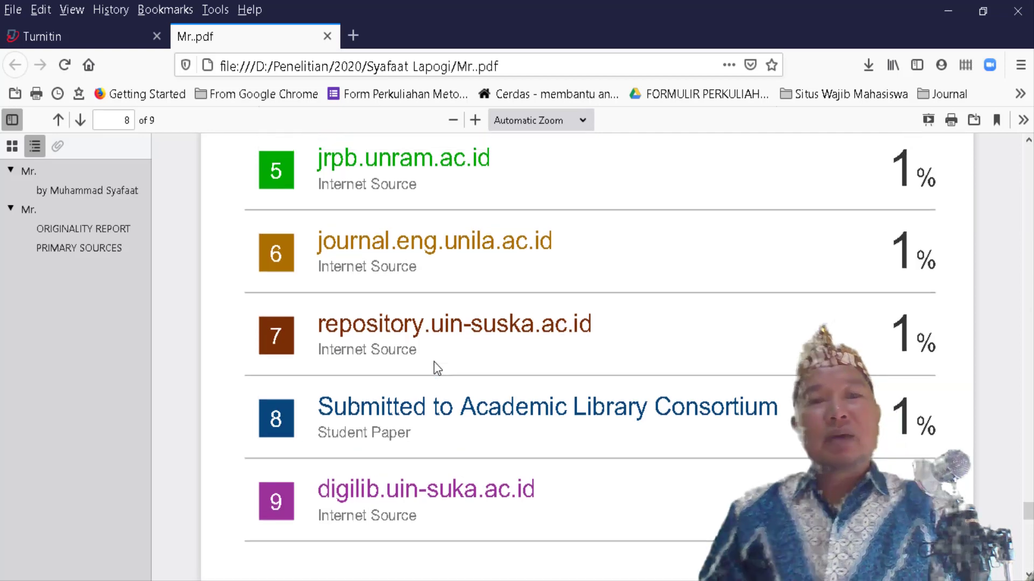
{"action": "scroll", "coordinate": [437, 369], "scroll_direction": "up", "scroll_amount": 3}
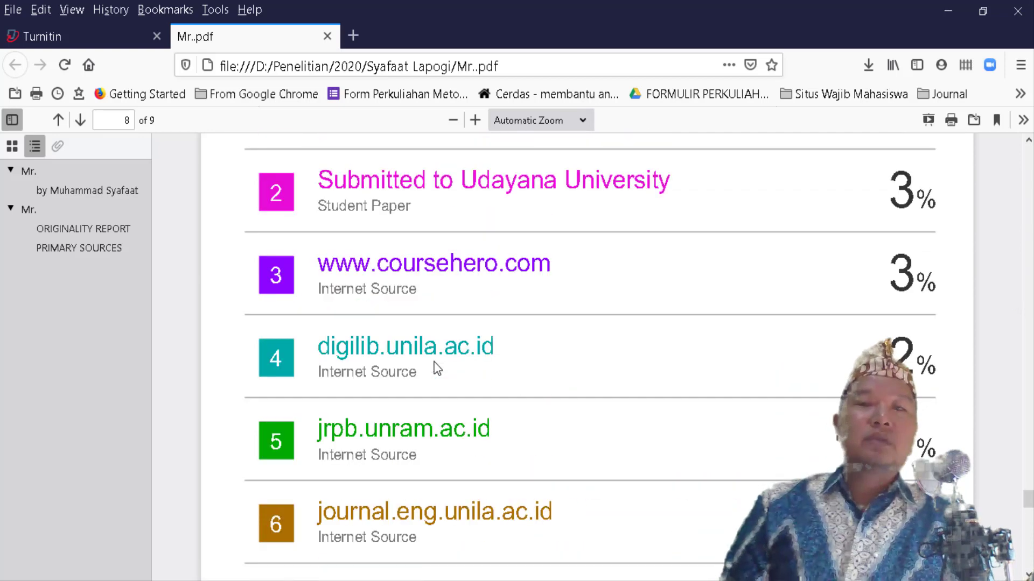
{"action": "scroll", "coordinate": [437, 369], "scroll_direction": "up", "scroll_amount": 3}
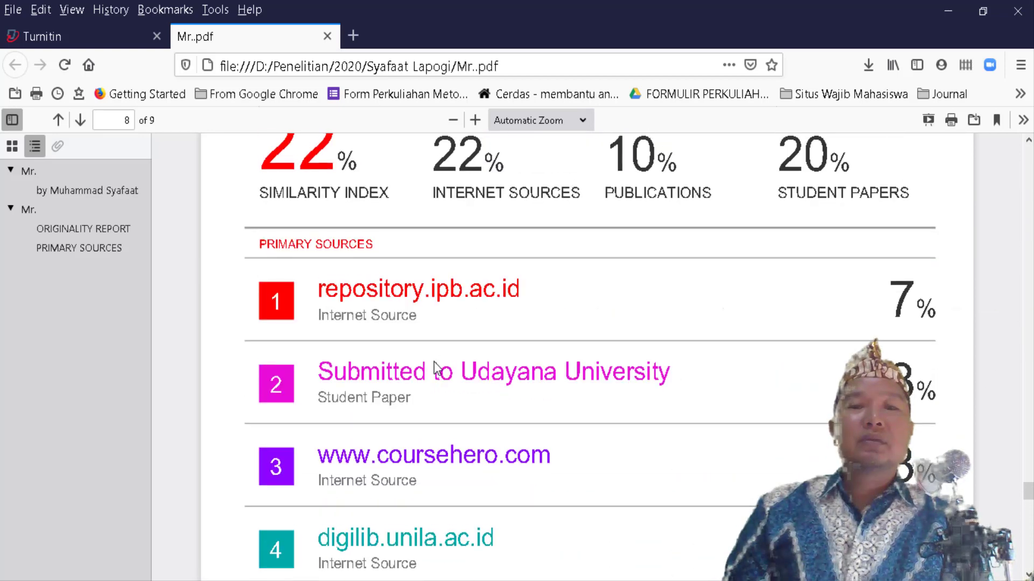
{"action": "scroll", "coordinate": [435, 366], "scroll_direction": "up", "scroll_amount": 2}
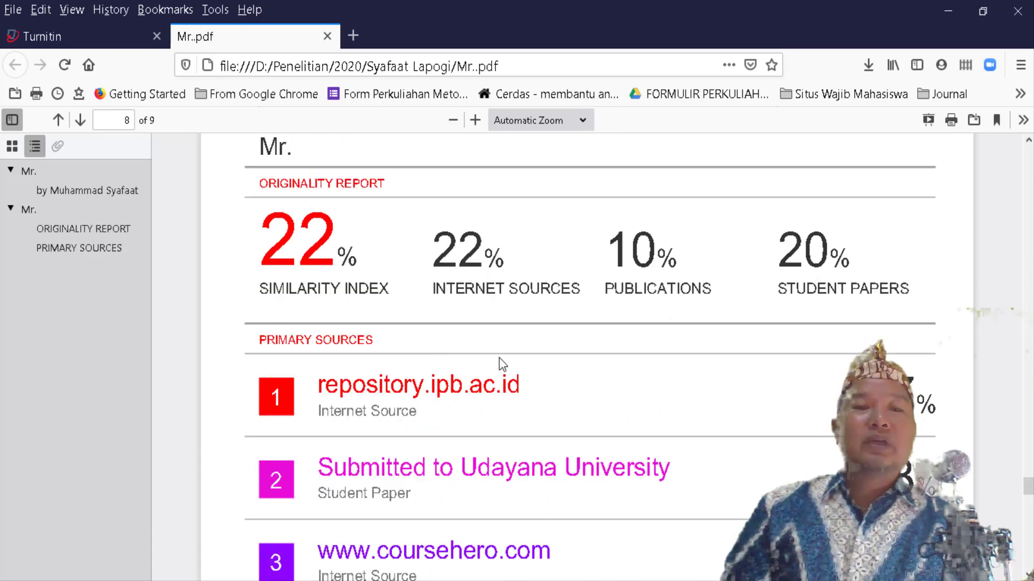